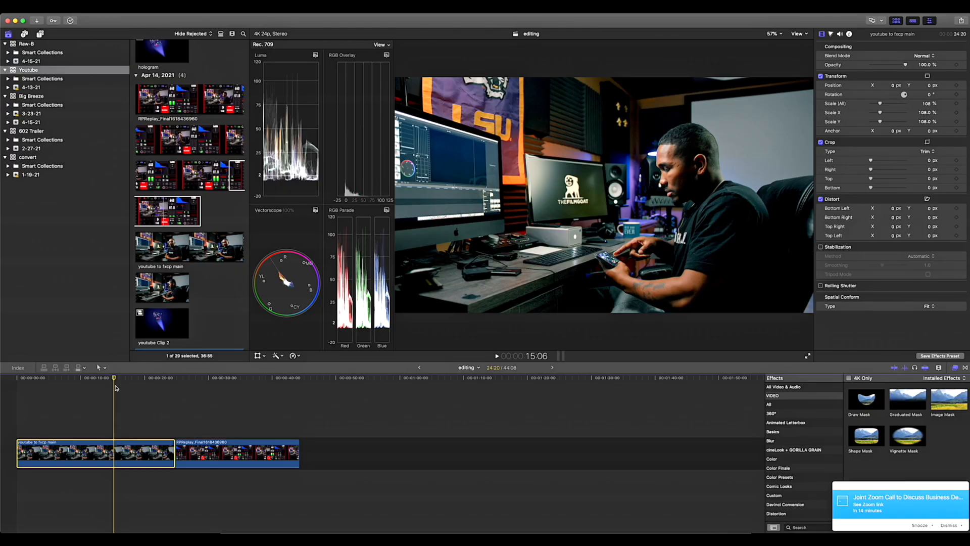
Review the camera interface recording and the main footage clip in the timeline.
click(217, 377)
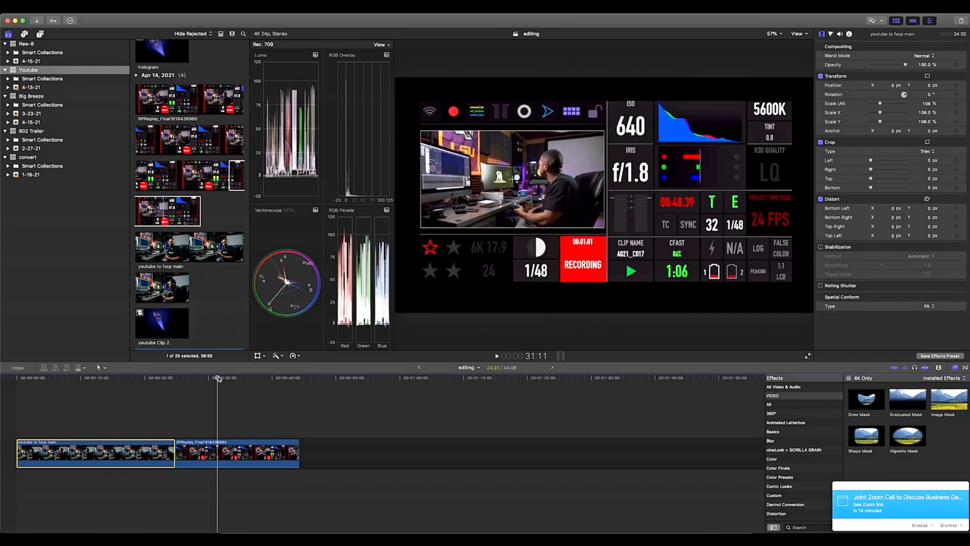
click(216, 447)
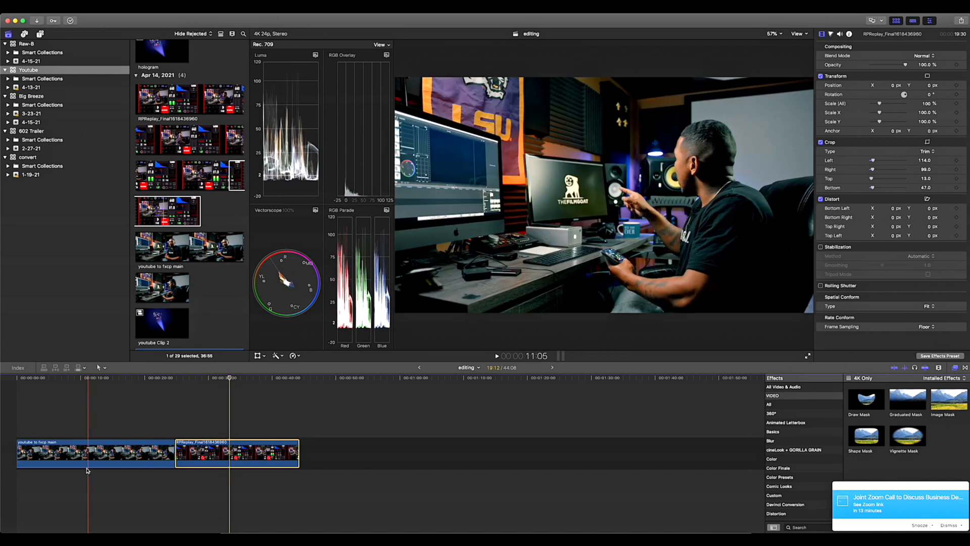
click(71, 454)
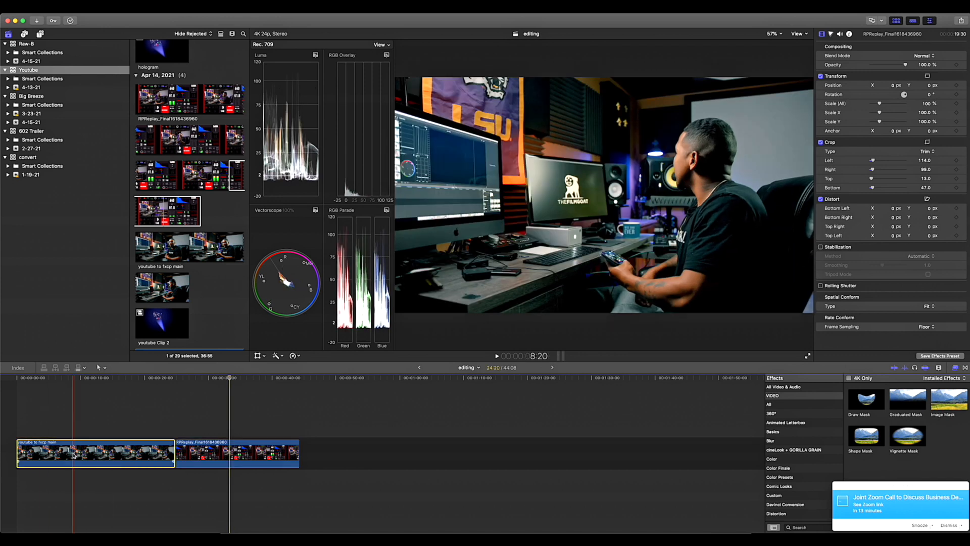
Add a marker to the main clip at 2:01, where the hand starts swiping up from the phone.
click(55, 379)
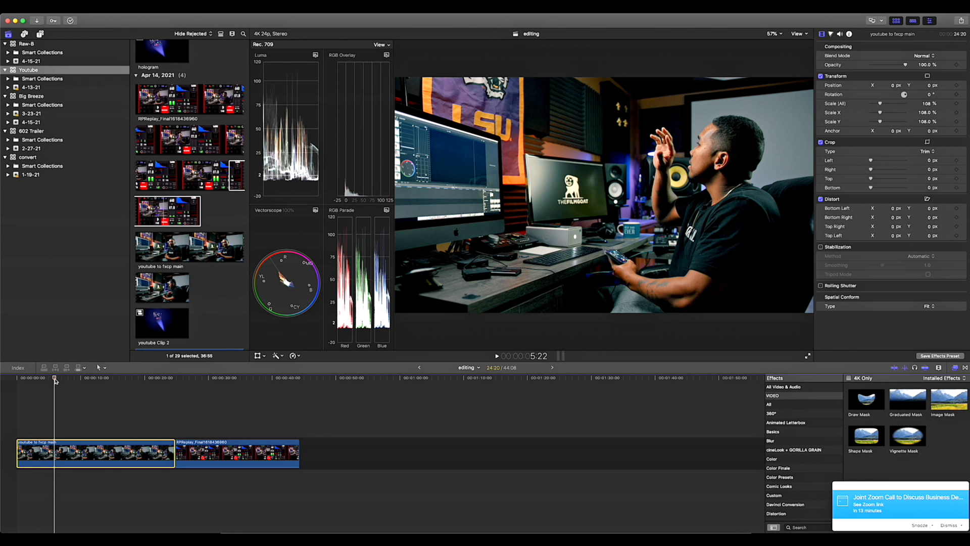
click(36, 380)
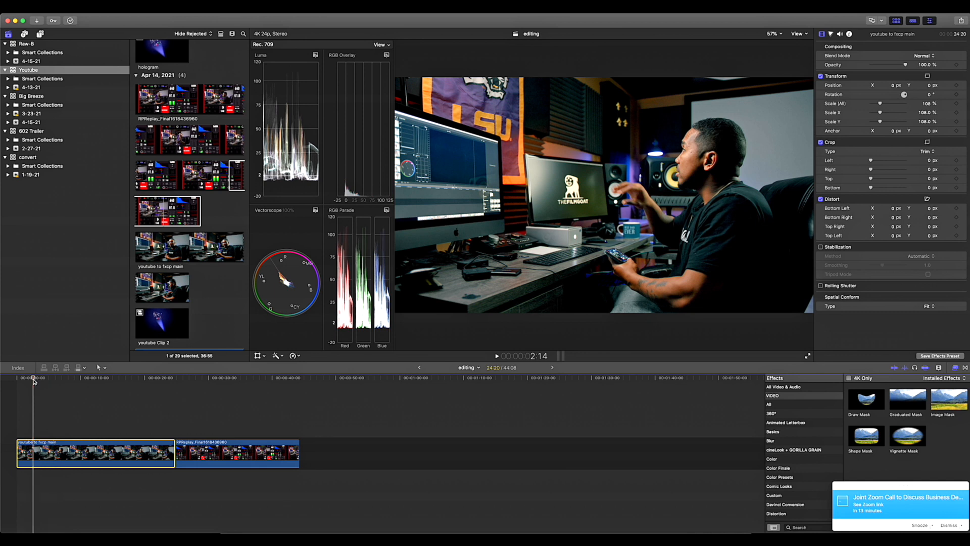
key(space)
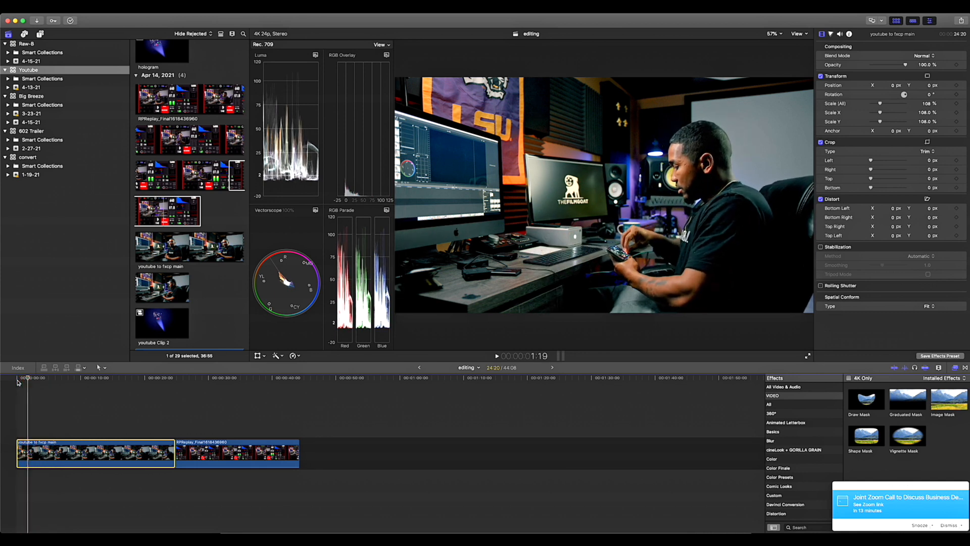
key(space)
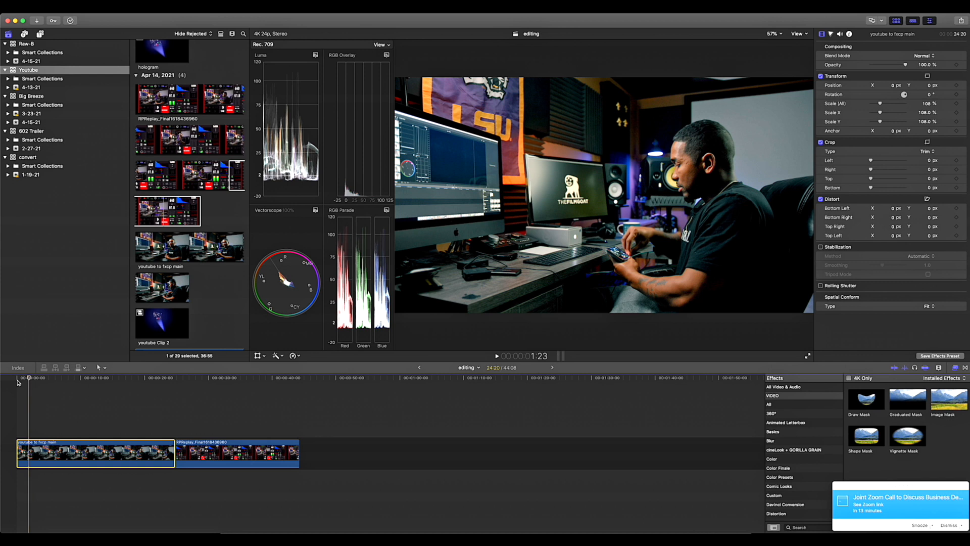
key(Right)
key(Right)
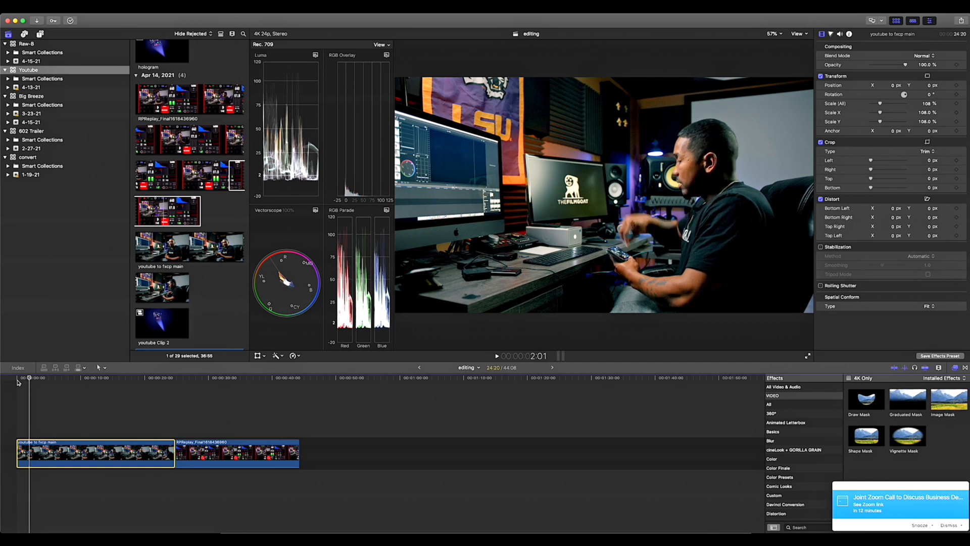
key(Left)
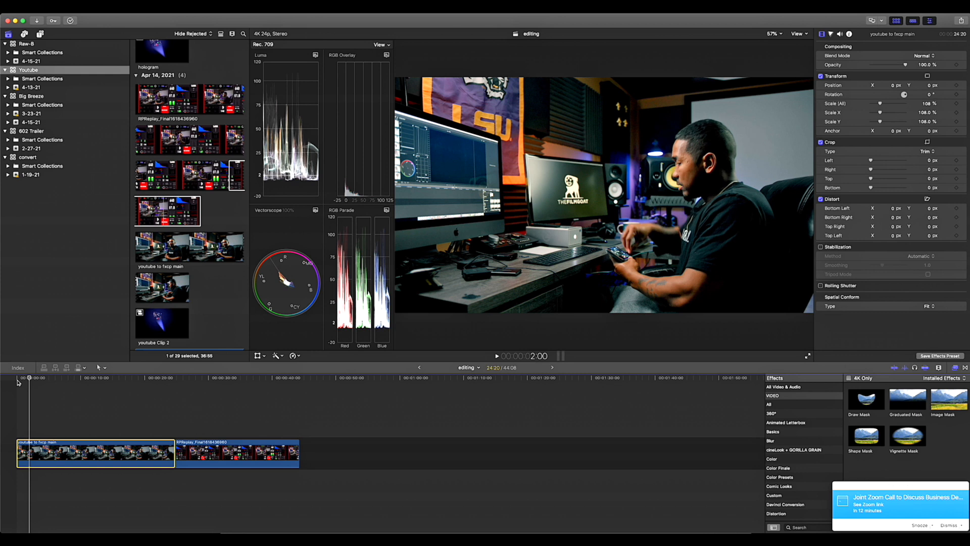
key(Right)
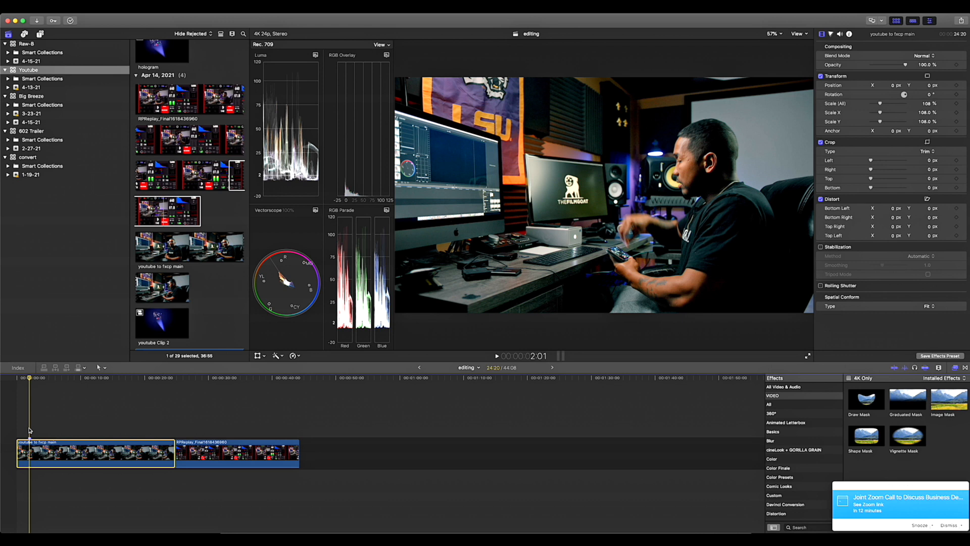
Add a second marker to the main clip at 2:05, where the upward hand swipe ends.
key(Right)
key(Right)
key(Right)
key(Right)
key(Right)
key(Right)
key(Right)
key(Right)
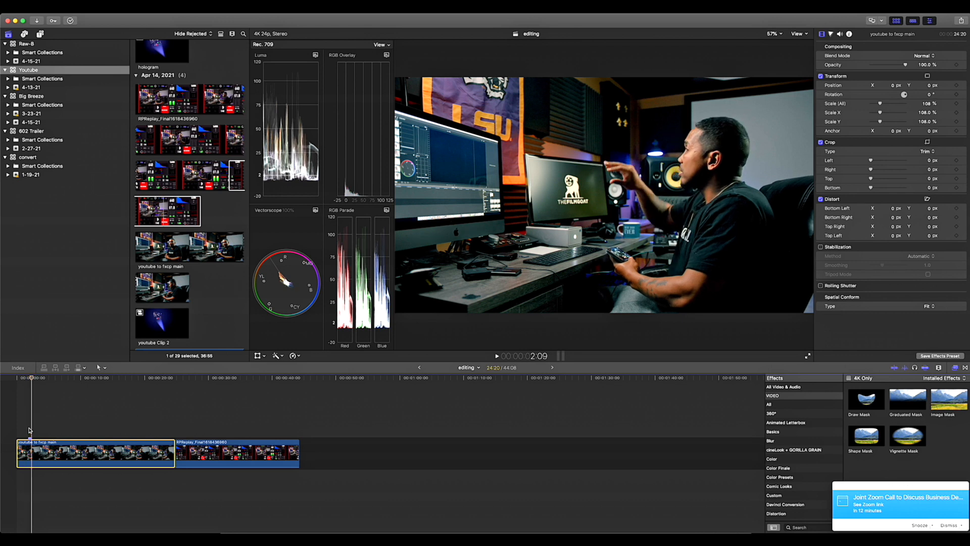
key(Left)
key(Left)
key(Left)
key(Left)
key(Left)
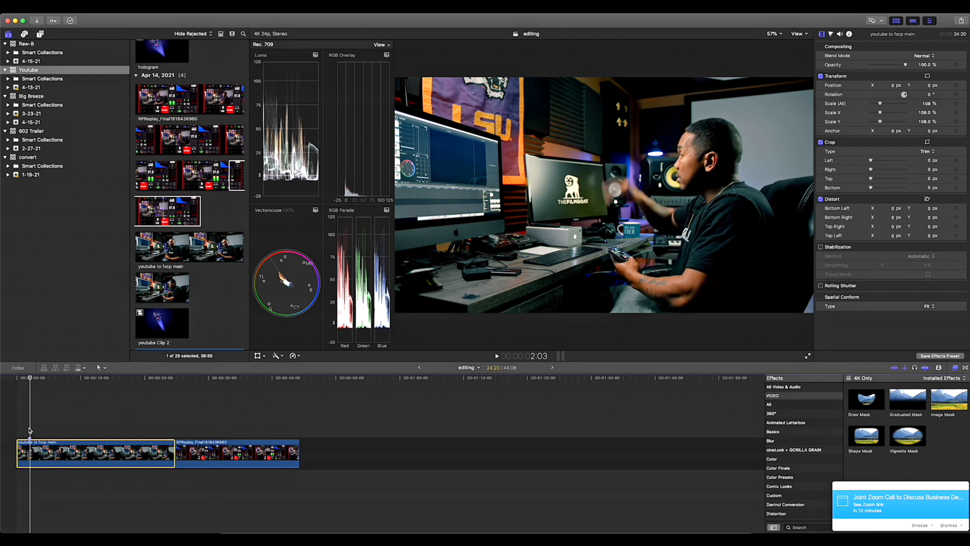
key(Right)
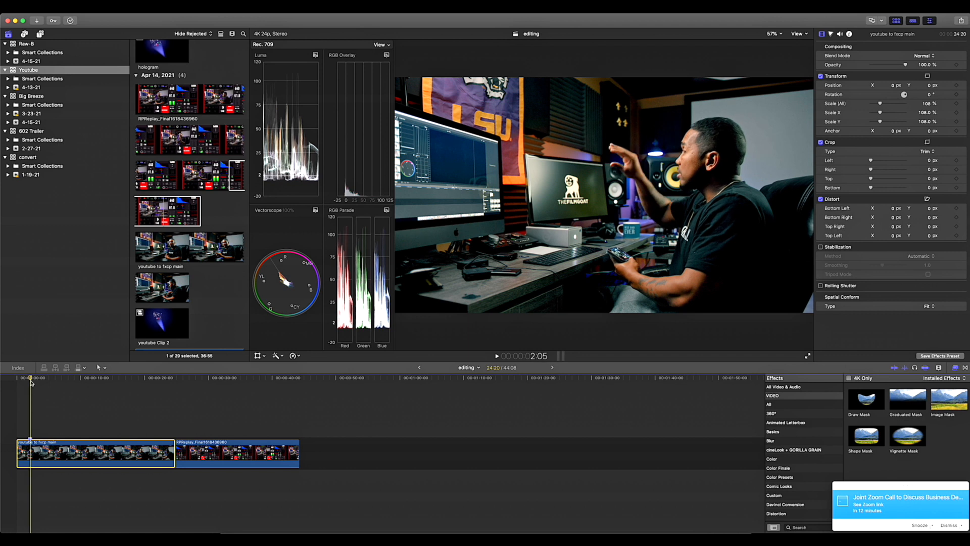
Add a marker to the main clip at 6:06, where the raised hand starts swiping down.
key(super+equal)
key(super+equal)
key(super+equal)
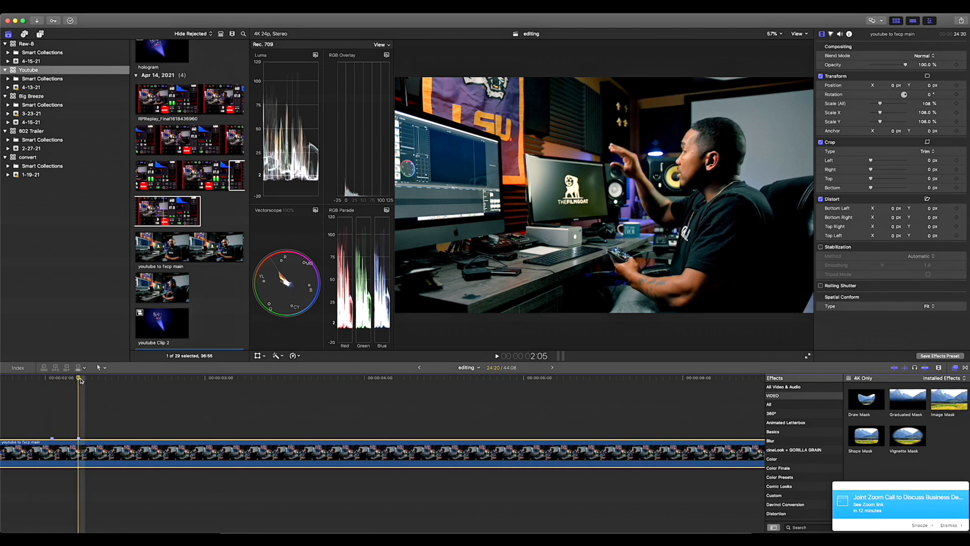
key(space)
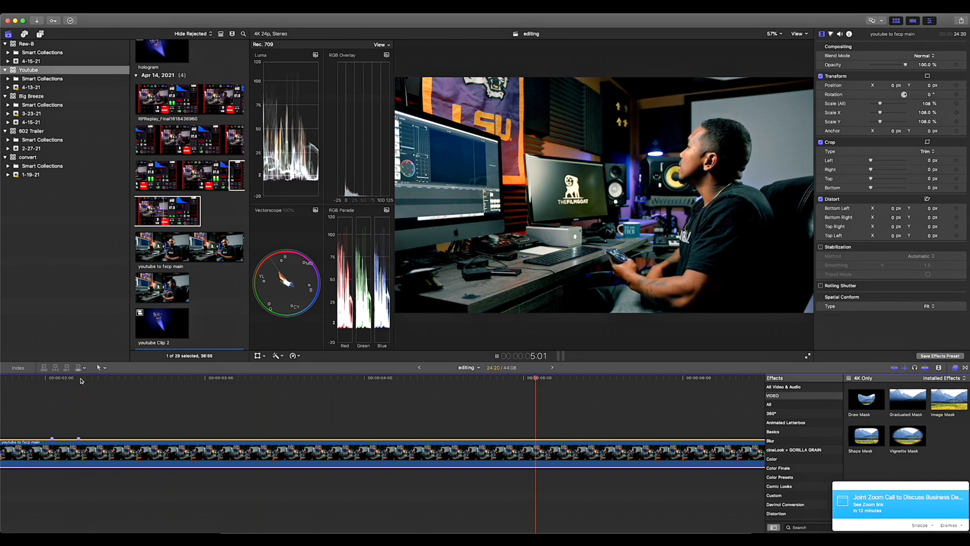
key(space)
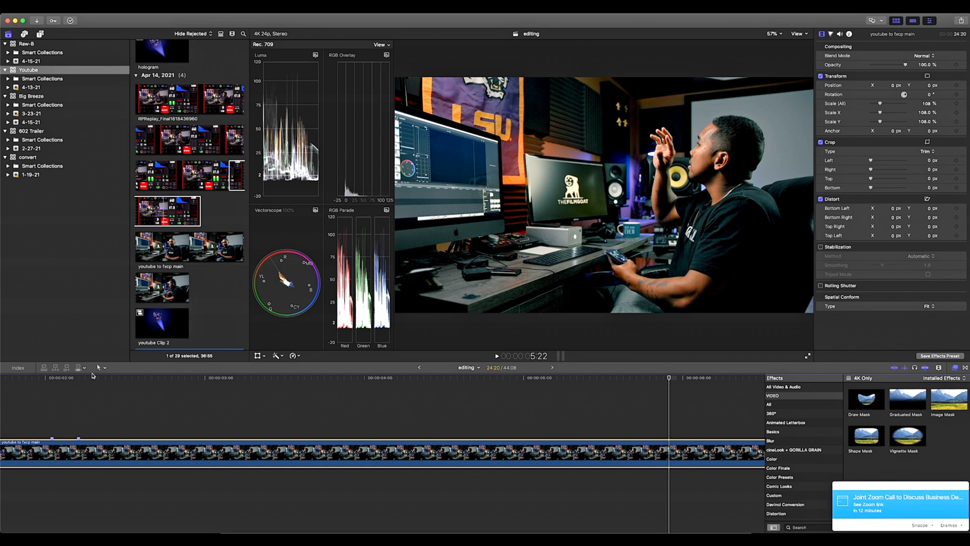
key(Right)
key(Right)
key(Right)
key(Right)
key(Right)
key(Right)
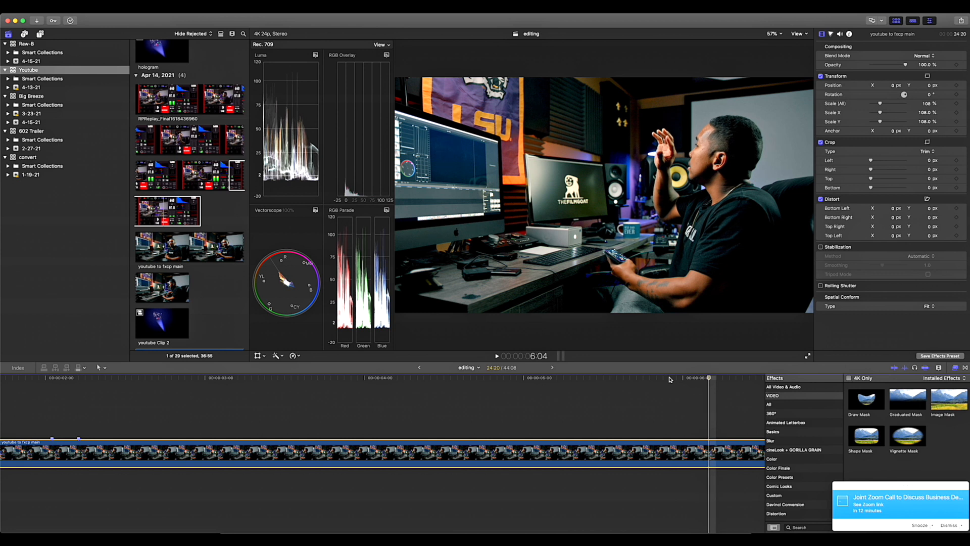
scroll(669, 379, right, 5)
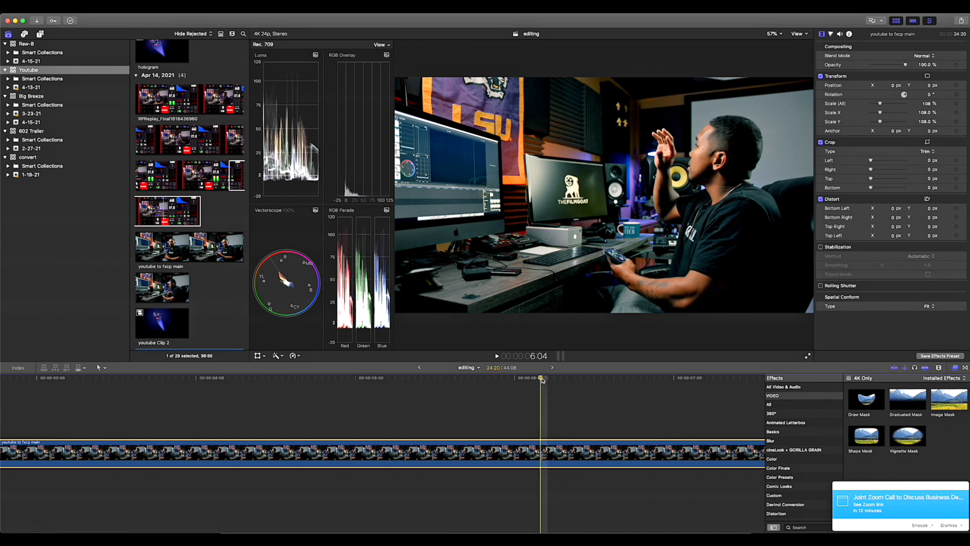
key(Right)
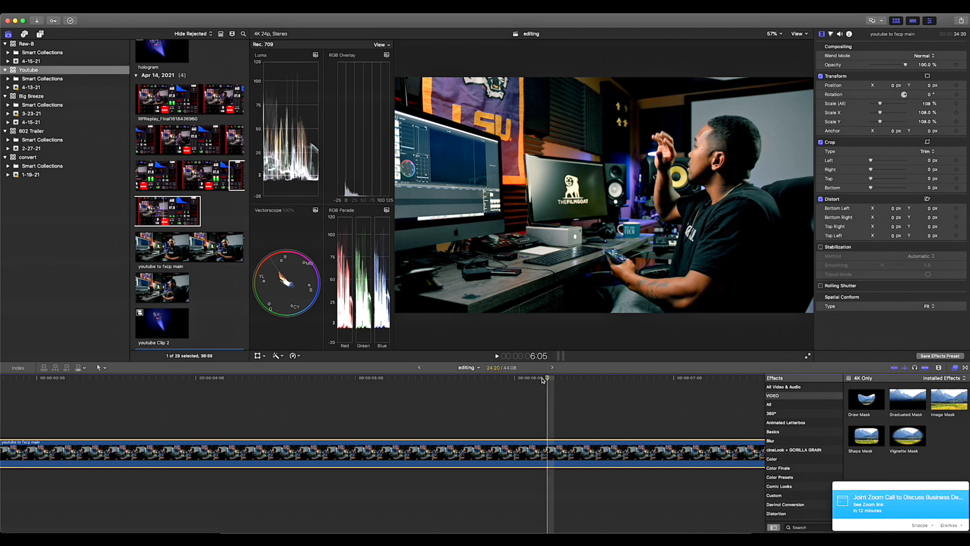
key(Right)
key(Right)
key(Left)
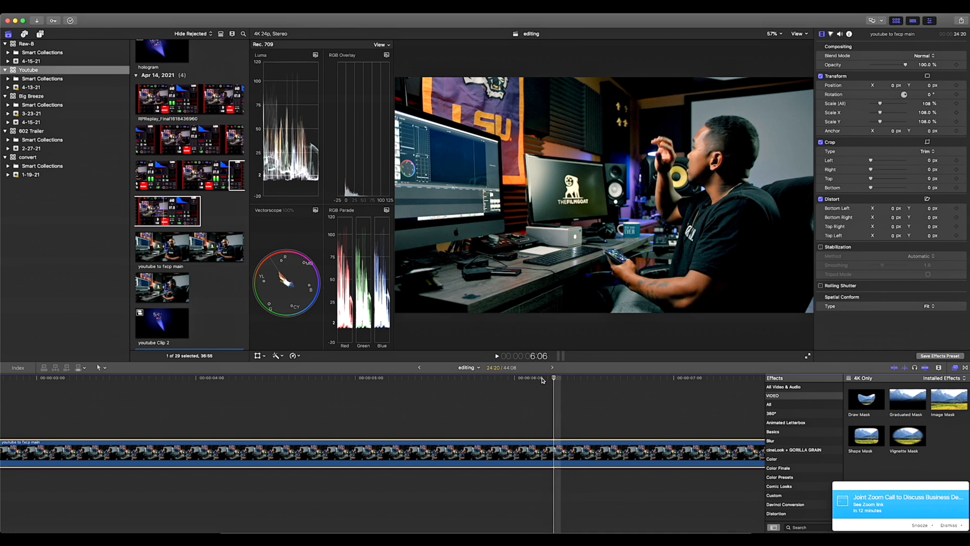
key(Right)
key(Right)
key(Left)
key(Left)
key(Right)
key(Left)
key(Right)
key(Left)
Add a marker to the main clip at 6:10, where the downward hand swipe ends.
key(Right)
key(Right)
key(Right)
key(Right)
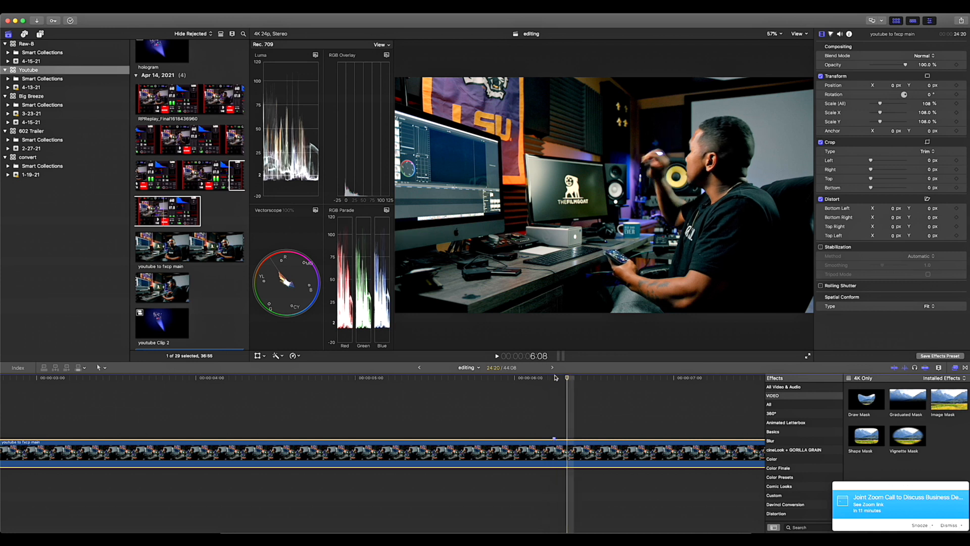
key(Right)
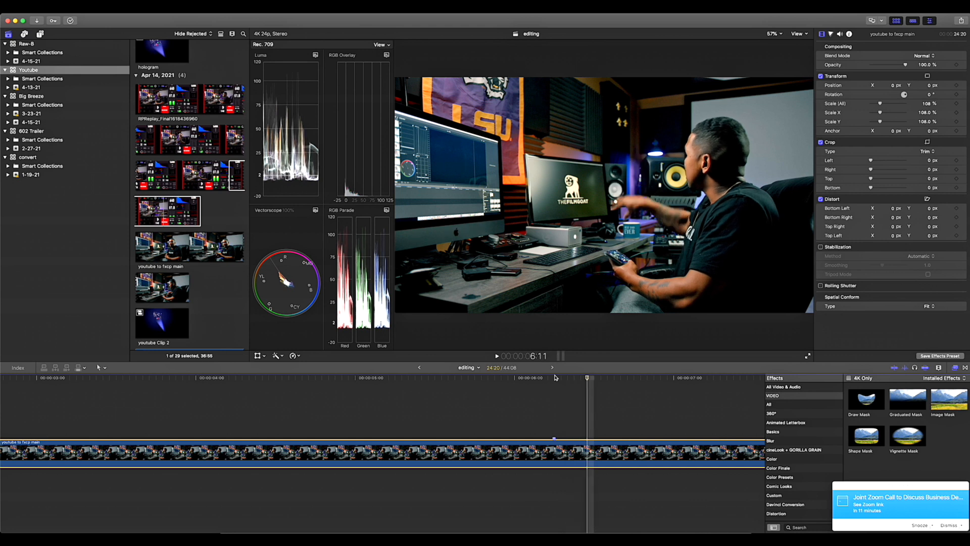
key(Left)
key(Left)
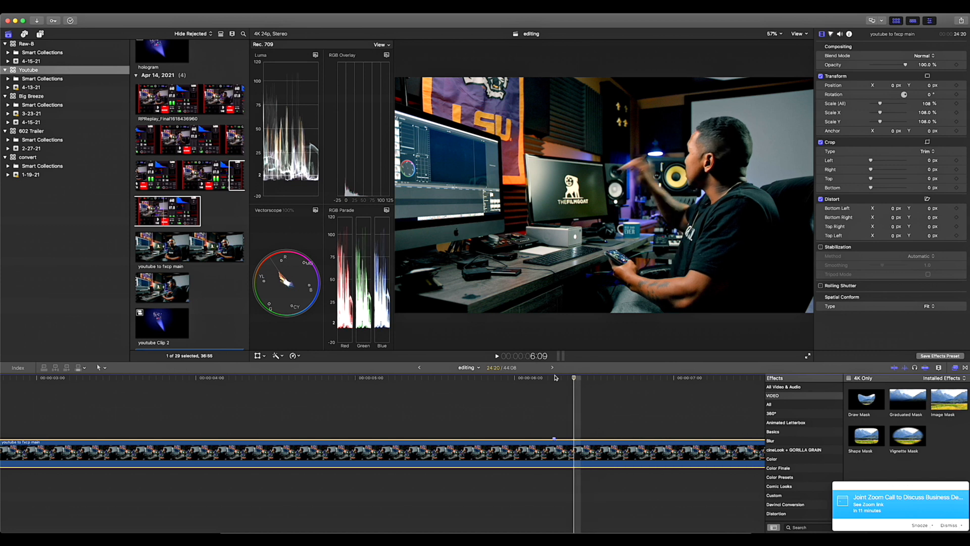
key(Right)
key(Right)
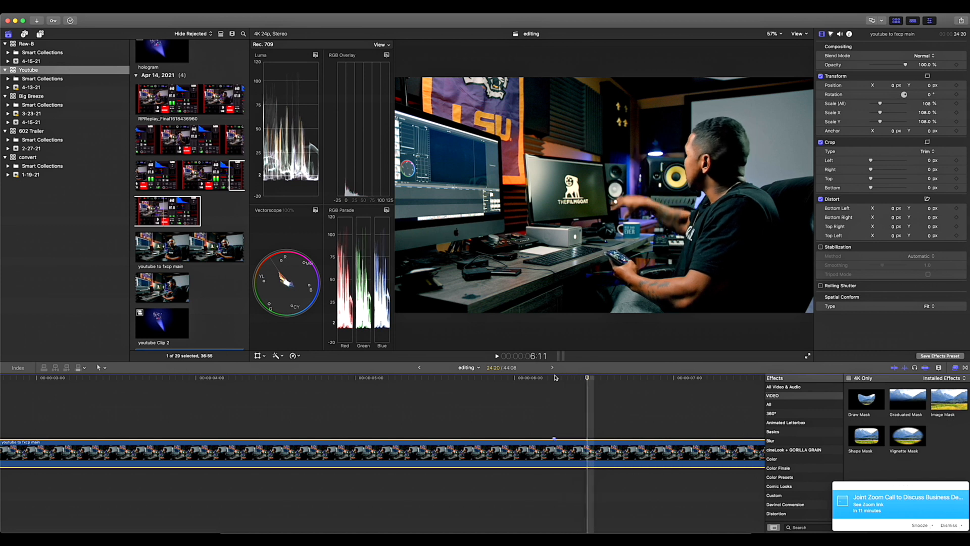
key(Left)
key(Left)
key(Left)
key(Left)
key(Right)
key(Right)
key(Right)
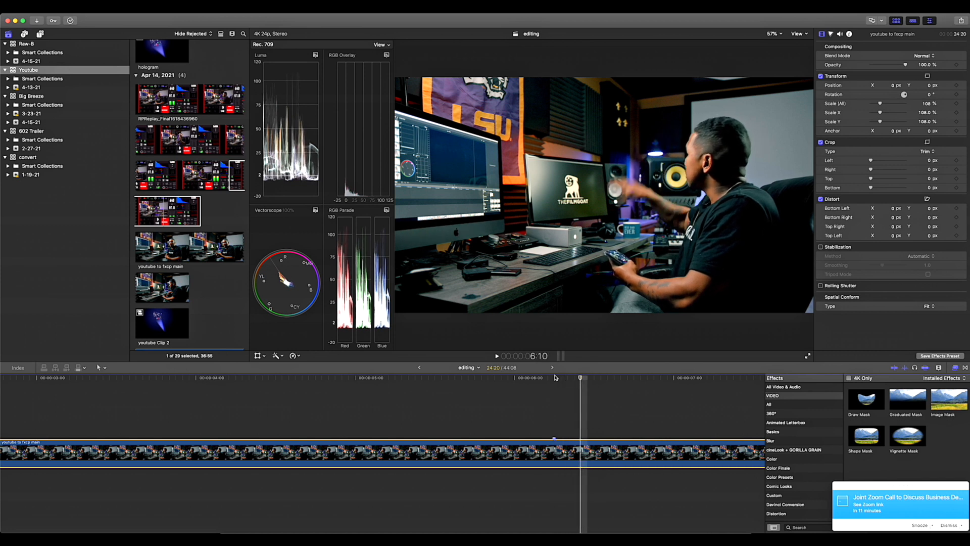
key(Right)
key(Left)
Return the playhead to the first marker at 2:01 in the main clip.
click(554, 377)
key(super+minus)
key(super+minus)
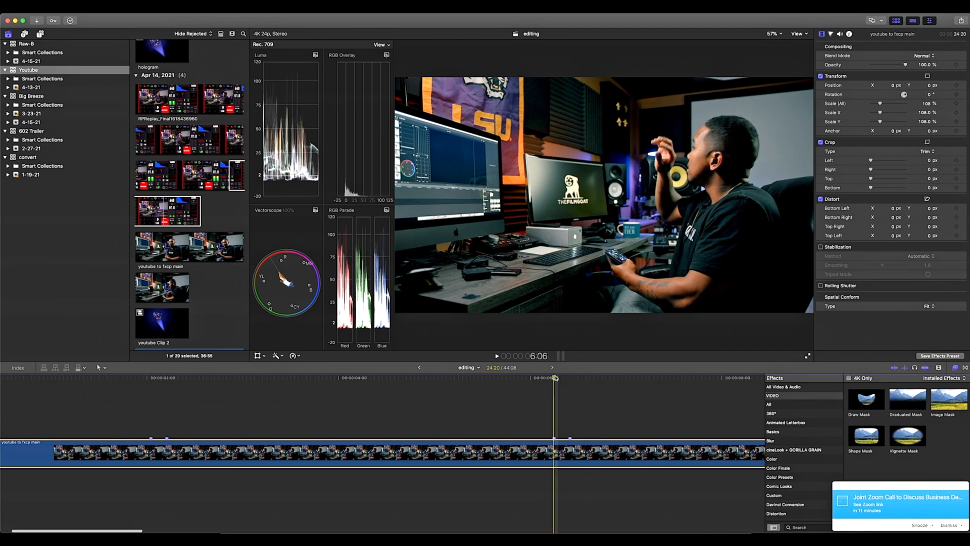
key(super+minus)
drag(142, 377, 134, 378)
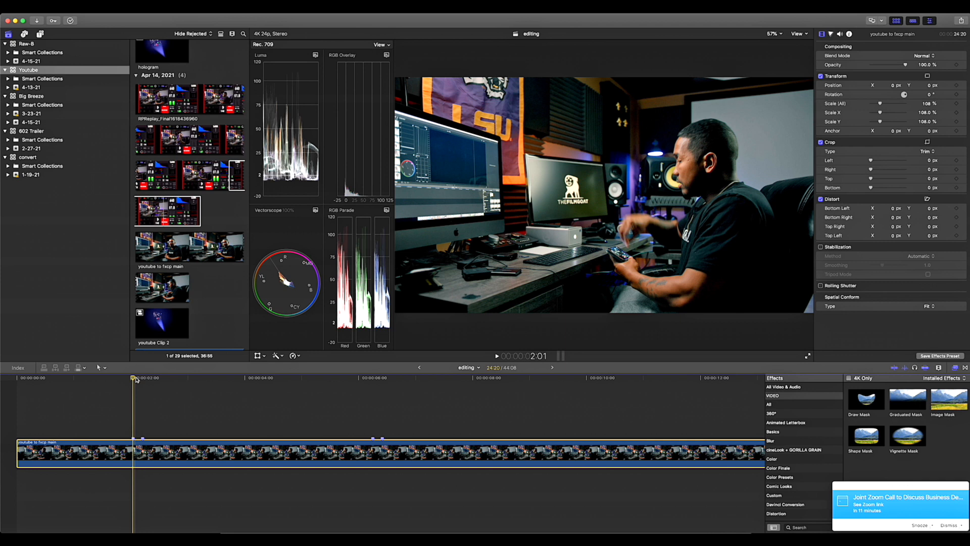
key(super+minus)
key(super+minus)
key(super+minus)
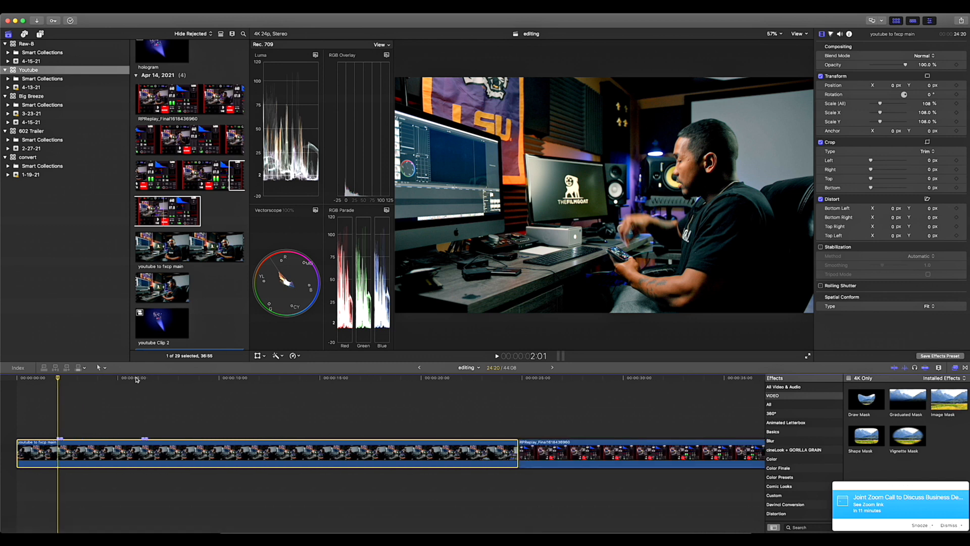
Connect the RPReplay recording above the main clip from the 2:01 marker and trim its end to about 8:17 in length.
click(580, 449)
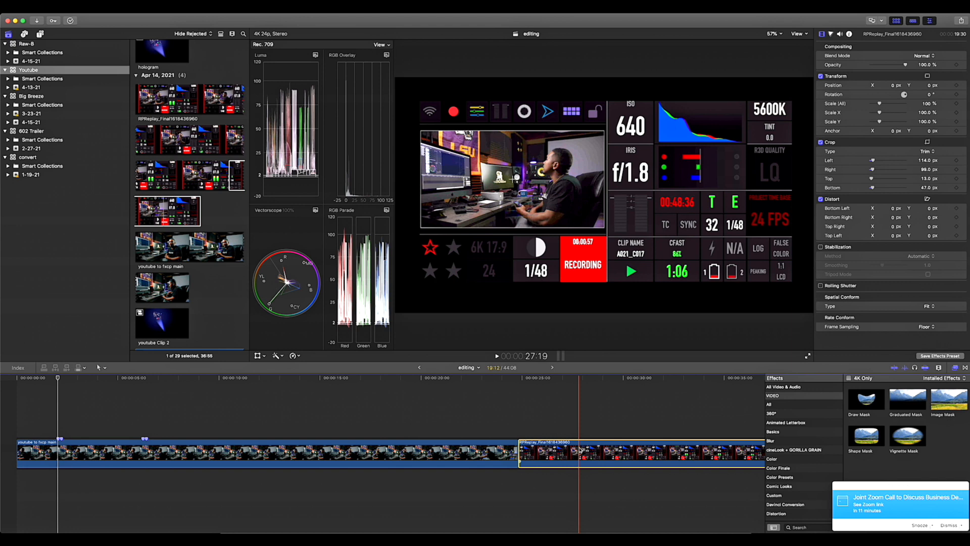
drag(581, 449, 139, 405)
drag(125, 405, 119, 404)
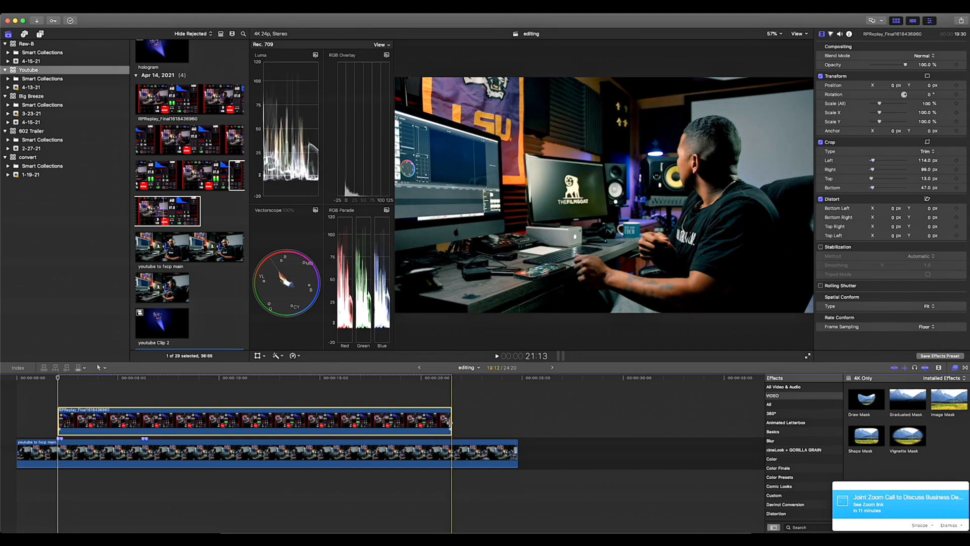
drag(451, 422, 234, 424)
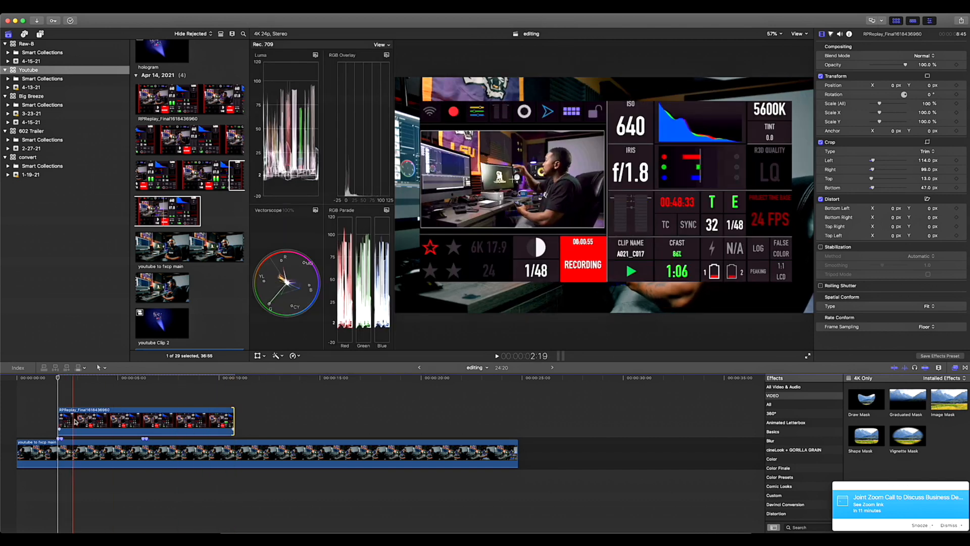
drag(233, 425, 232, 424)
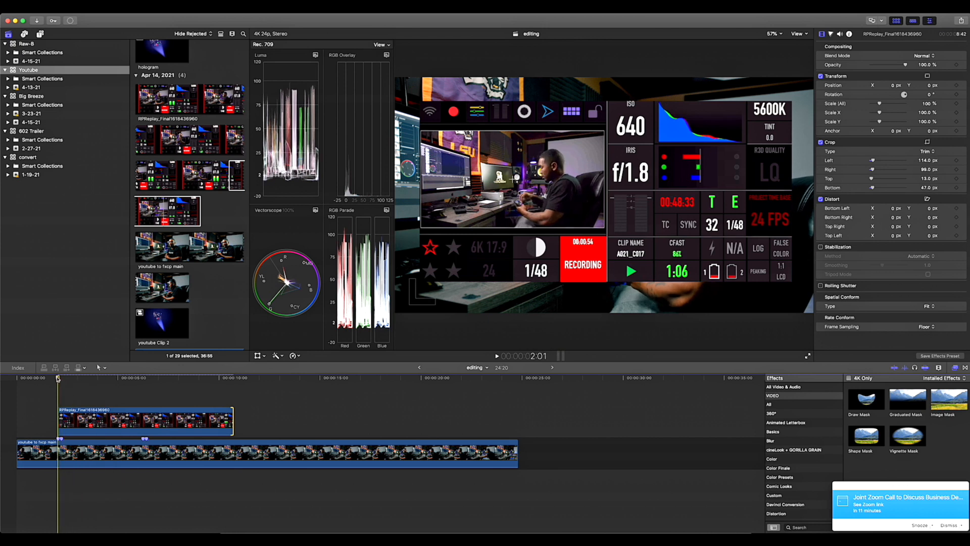
At the 2:05 marker, scale the RPReplay overlay to 55% with Scale X at 42.86% and position it at X -345.8, Y 438.0 px.
key(super+equal)
key(super+equal)
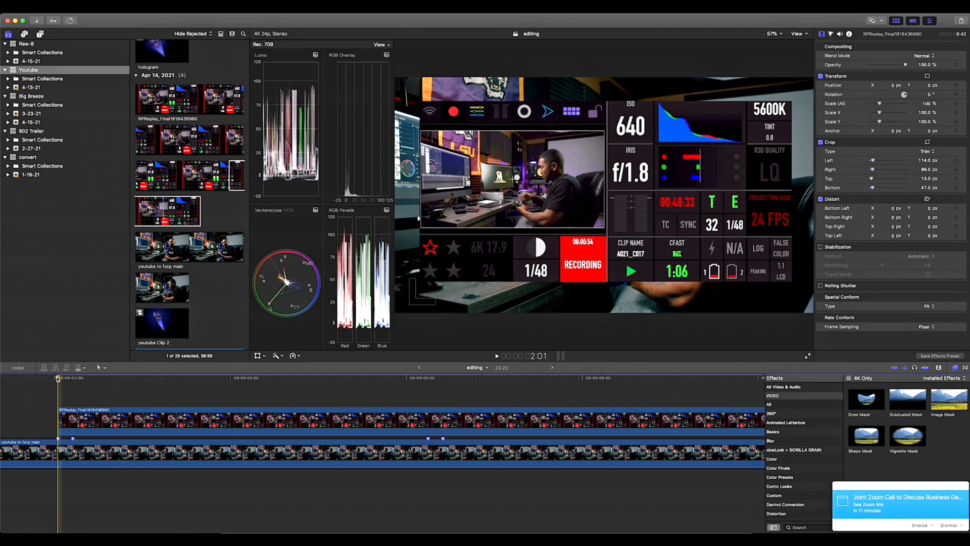
scroll(57, 379, left, 3)
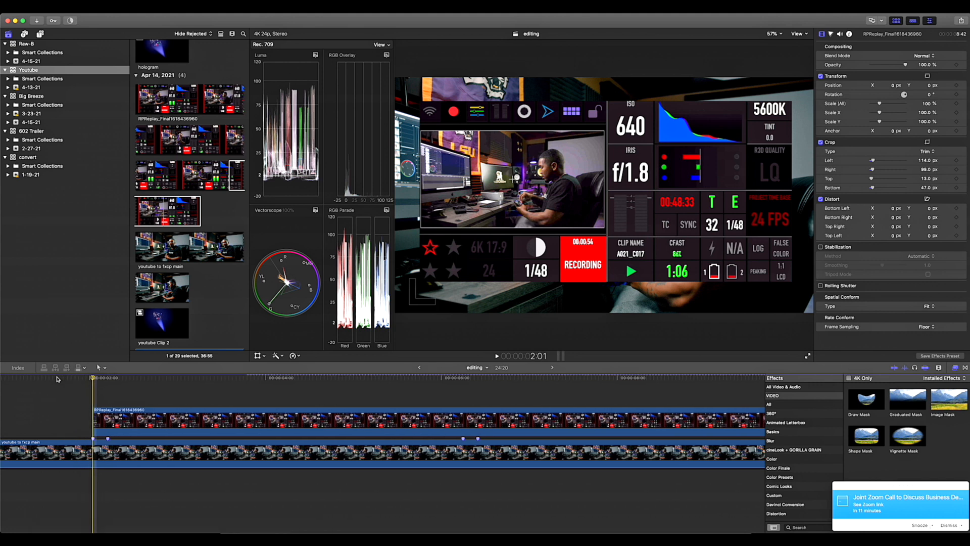
click(117, 418)
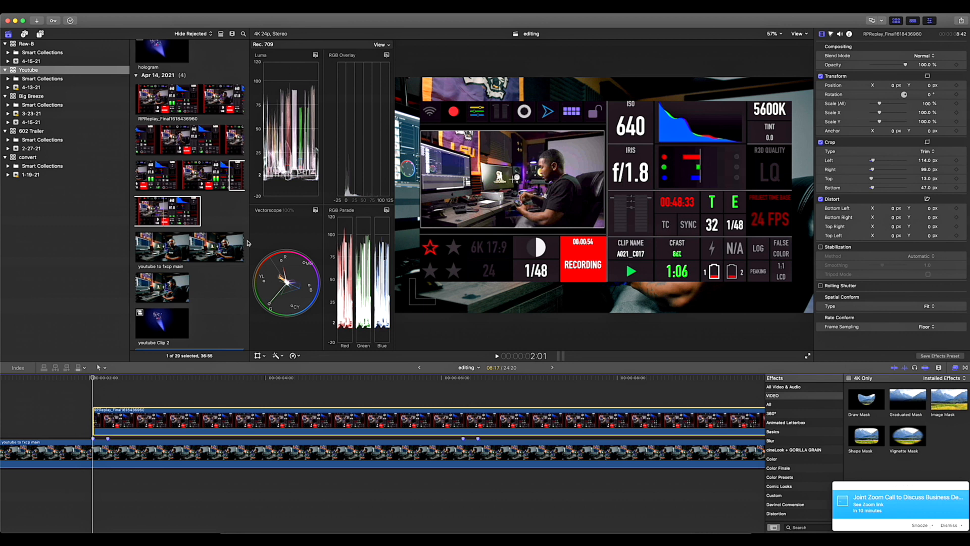
click(109, 380)
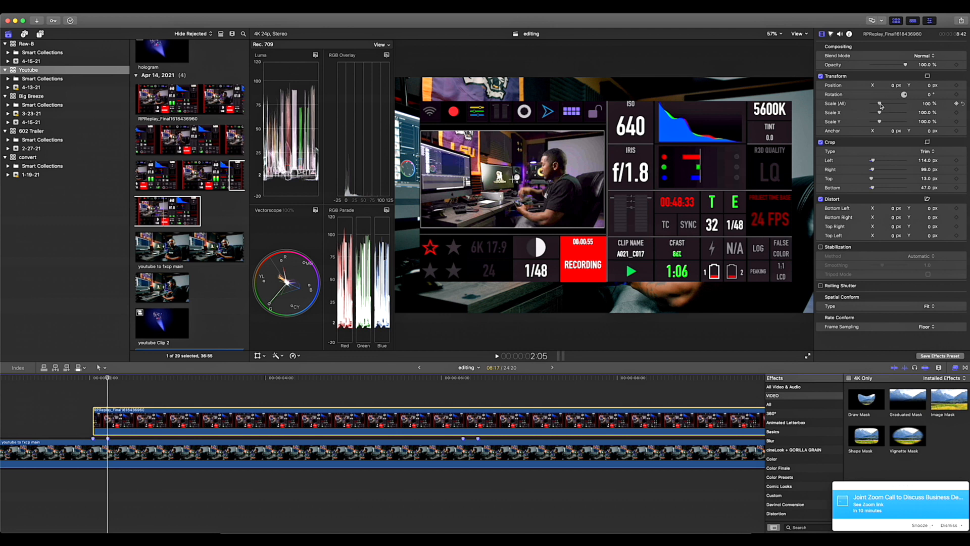
drag(880, 105, 866, 85)
drag(926, 85, 891, 86)
mouse_move(925, 113)
mouse_down()
mouse_move(915, 113)
mouse_move(925, 113)
mouse_up()
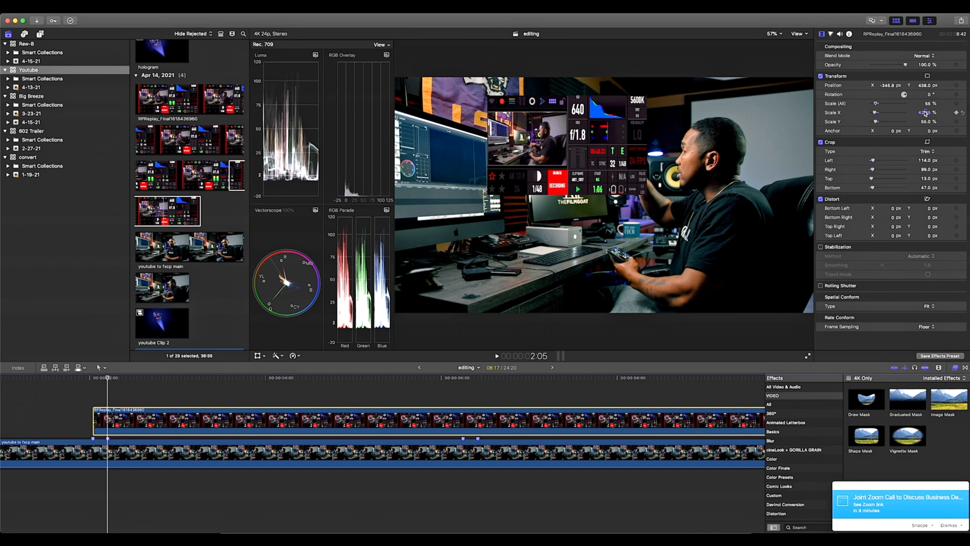
Distort the overlay's four corners to a perspective angle and refine it to X -466.2, Y 470.0 px, Scale 41%, Scale X 26.63%.
click(952, 142)
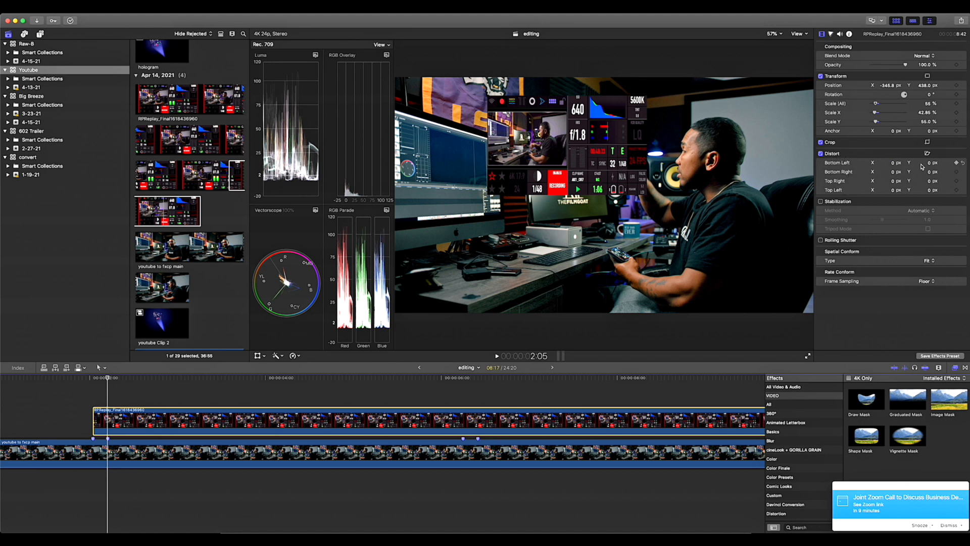
mouse_move(929, 165)
mouse_down()
mouse_move(889, 163)
mouse_move(893, 174)
mouse_move(925, 172)
mouse_up()
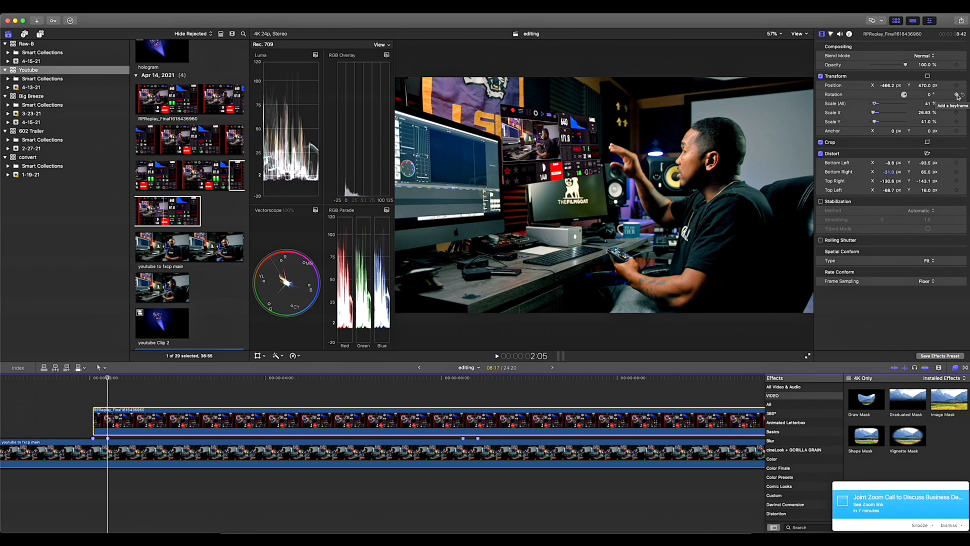
Add keyframes at 2:05 for the overlay's position, rotation, scale, anchor and all four distort corners.
click(956, 94)
click(956, 103)
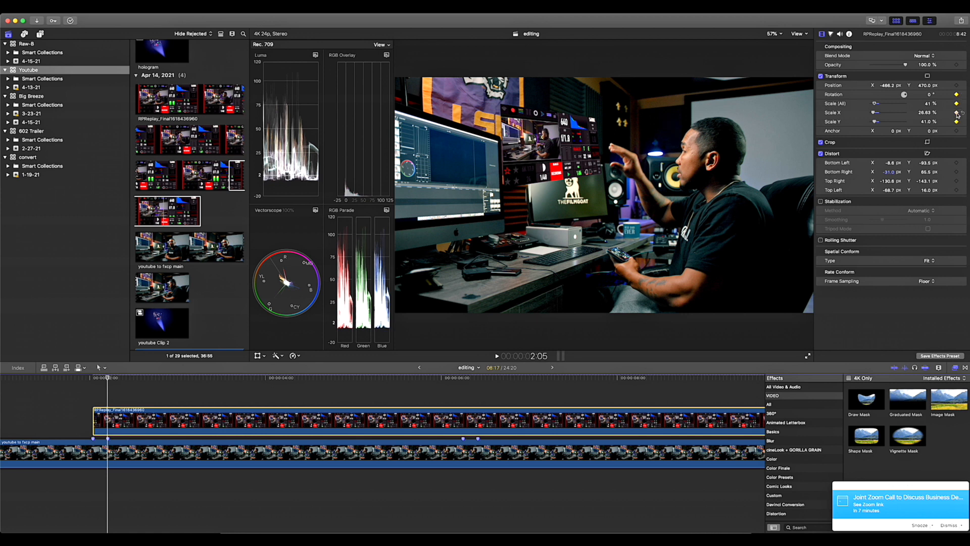
click(956, 85)
click(956, 131)
click(956, 163)
click(956, 172)
click(956, 181)
click(956, 190)
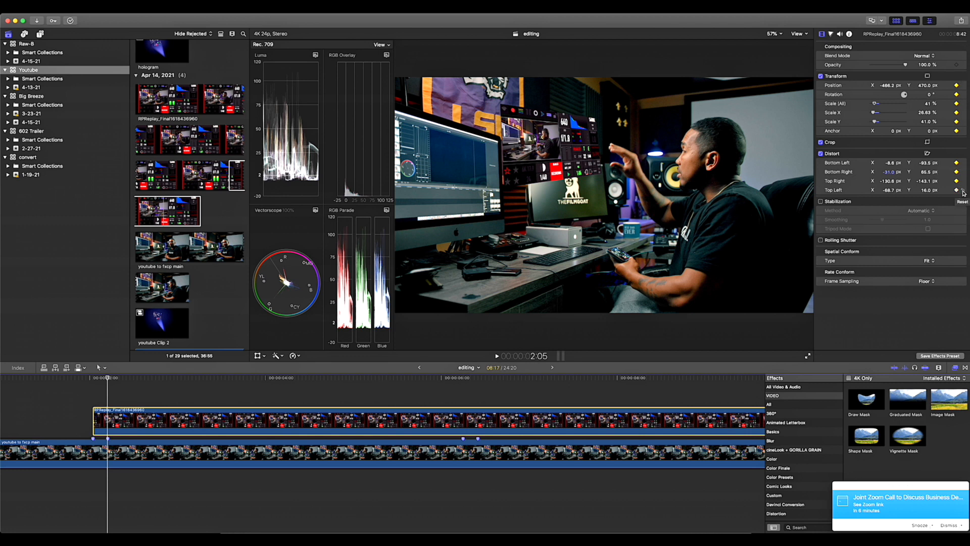
At the 2:01 marker, shrink the overlay to 1% scale, move it down to the handheld device and keyframe its position.
key(super+1)
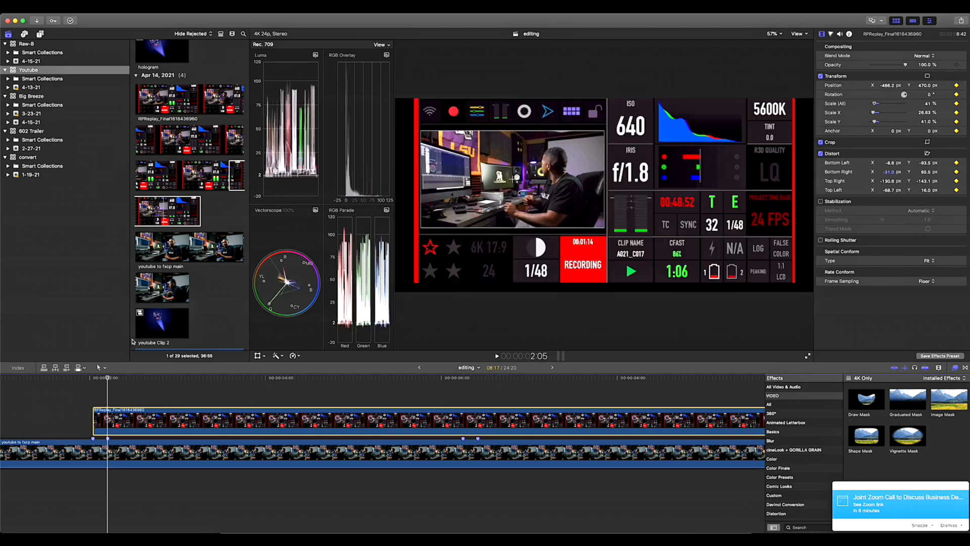
key(super+2)
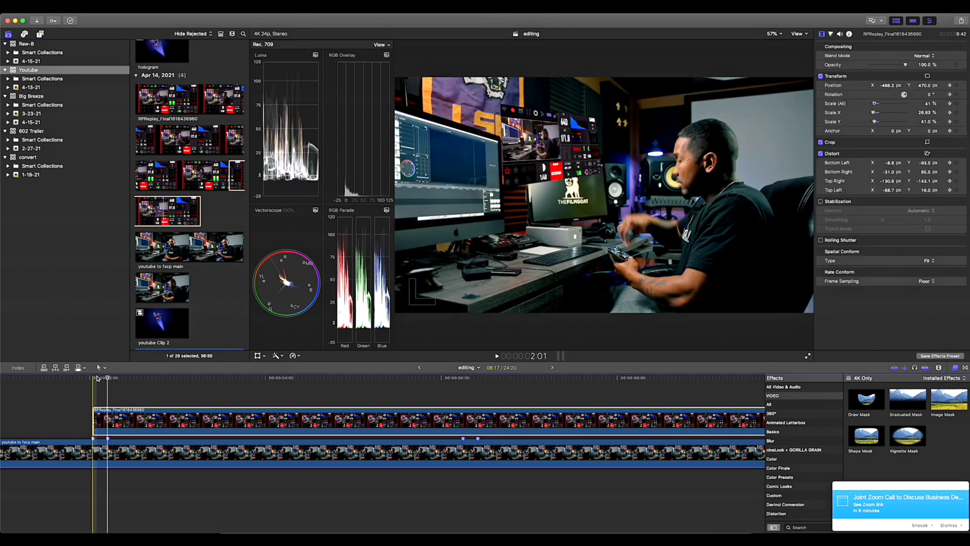
click(97, 378)
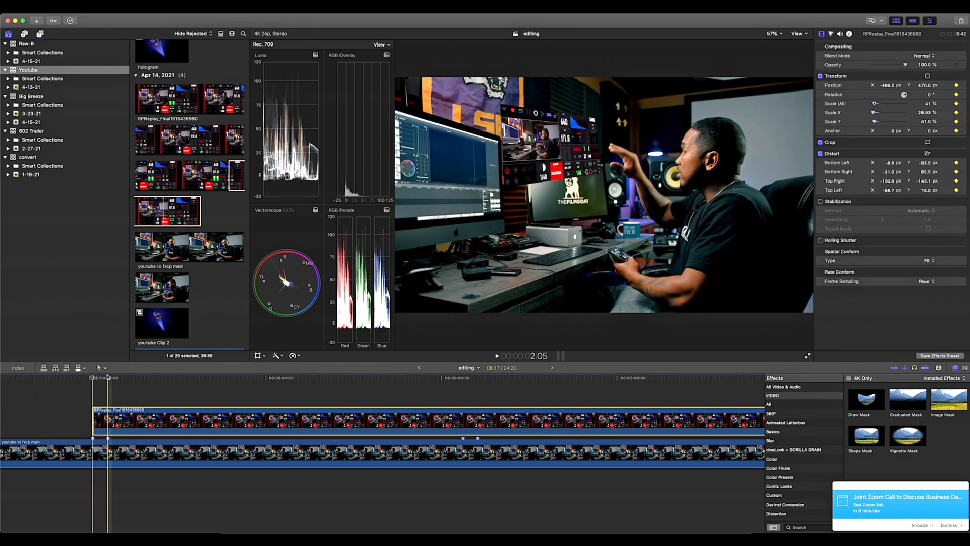
click(108, 379)
click(94, 379)
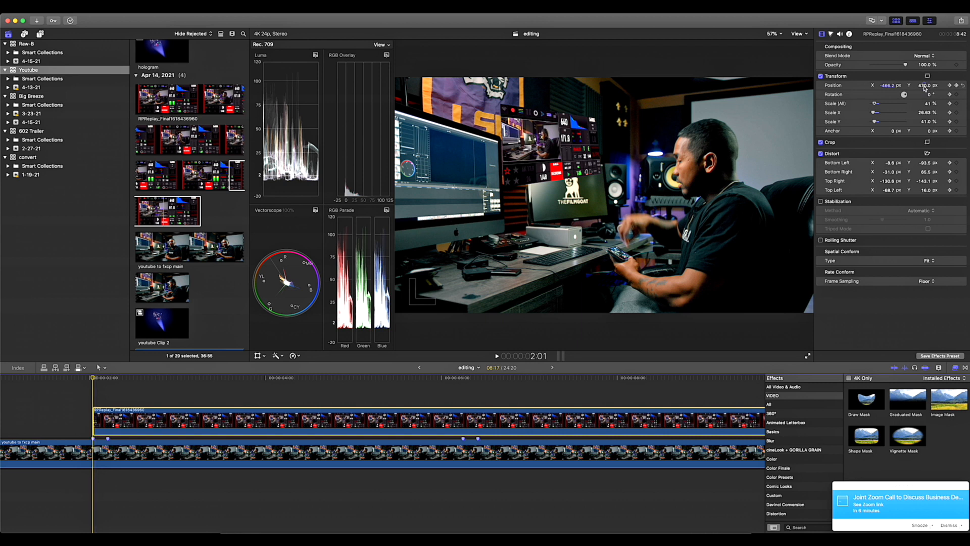
mouse_move(925, 88)
mouse_down()
mouse_move(904, 87)
mouse_move(933, 92)
mouse_move(926, 86)
mouse_move(928, 103)
mouse_up()
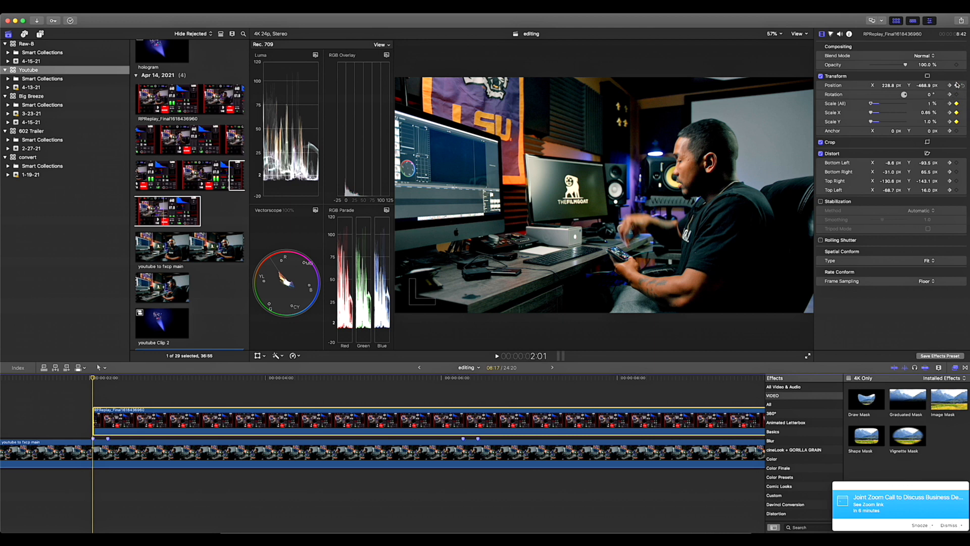
click(956, 85)
Step between the overlay's position keyframes at 2:05 and 2:01 to check the swipe-up animation.
click(950, 86)
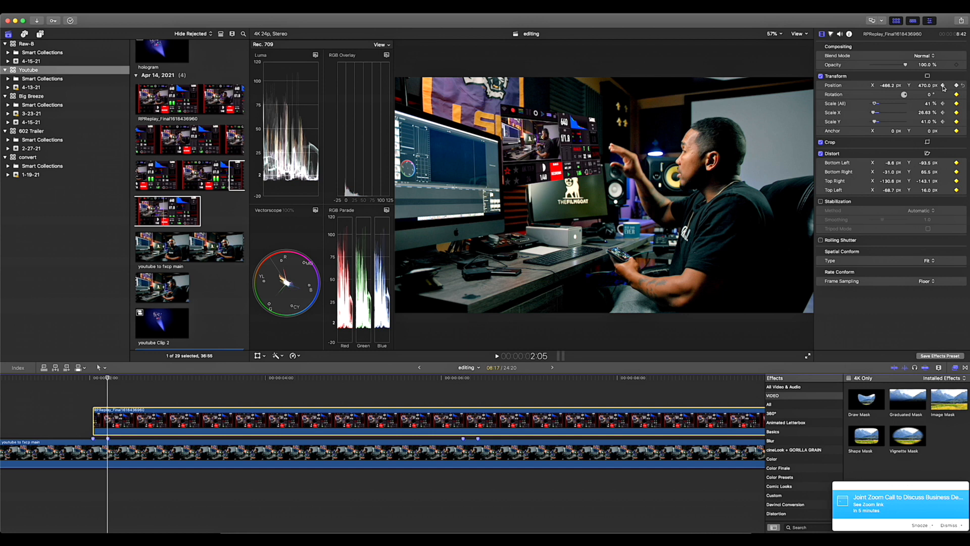
click(942, 86)
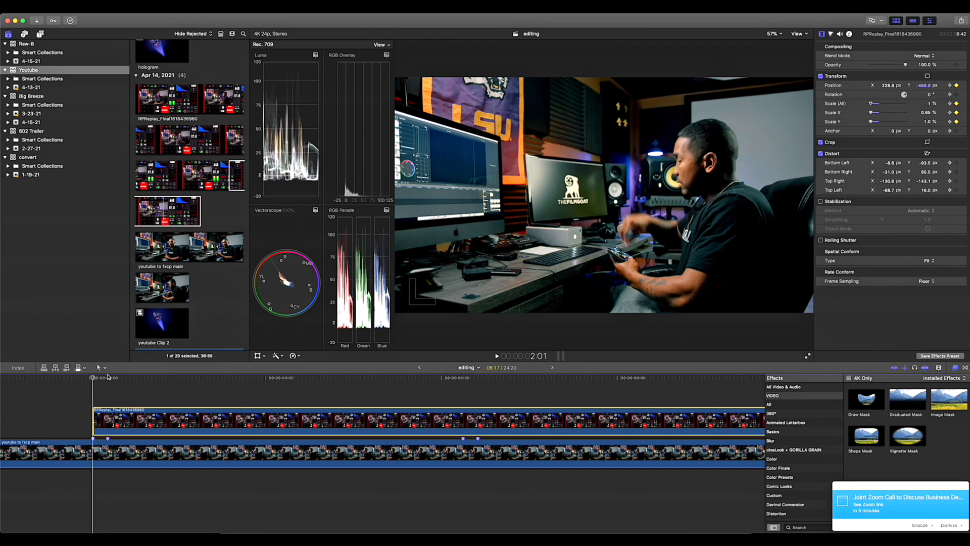
click(88, 378)
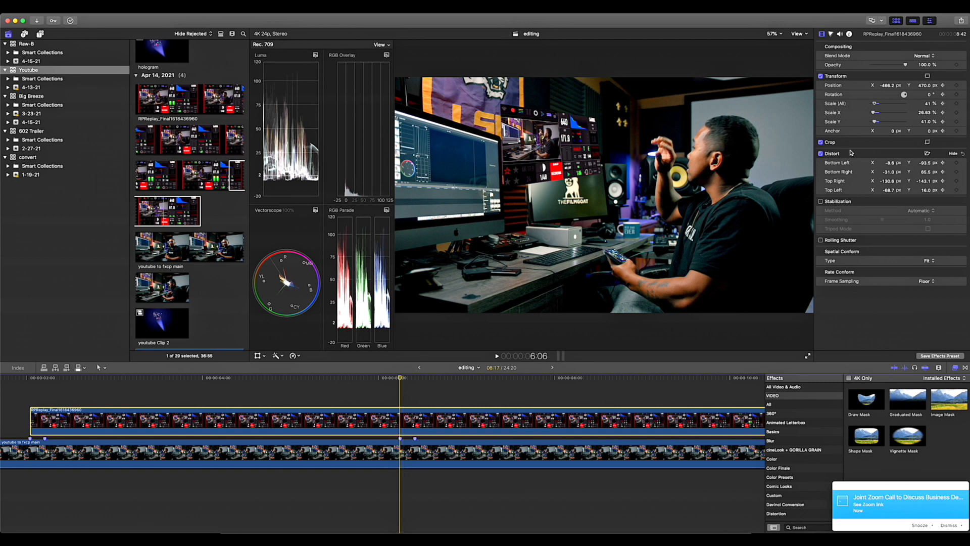
Add keyframes at the 6:06 marker for the overlay's position, rotation, scale, anchor and distort corners.
click(956, 86)
click(956, 95)
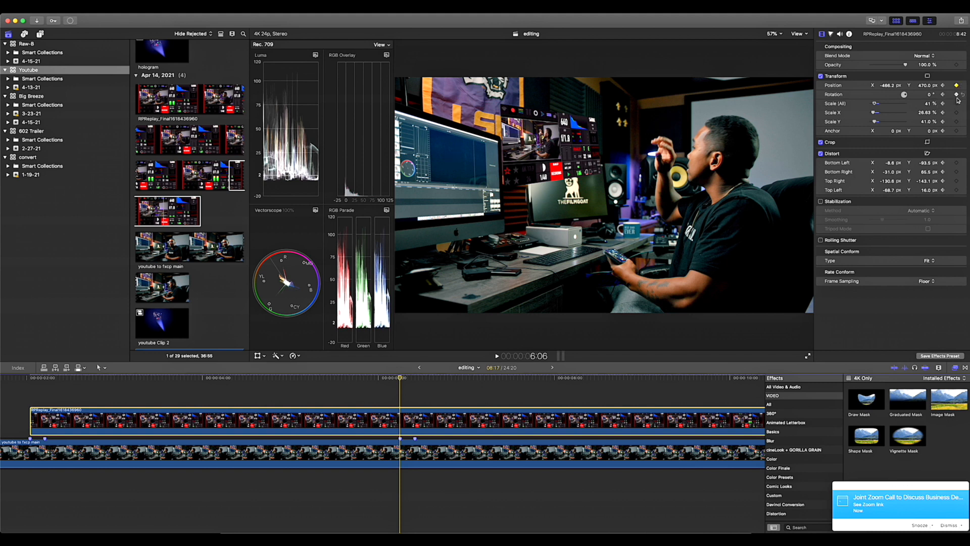
click(956, 104)
click(956, 131)
click(956, 163)
click(956, 171)
click(956, 181)
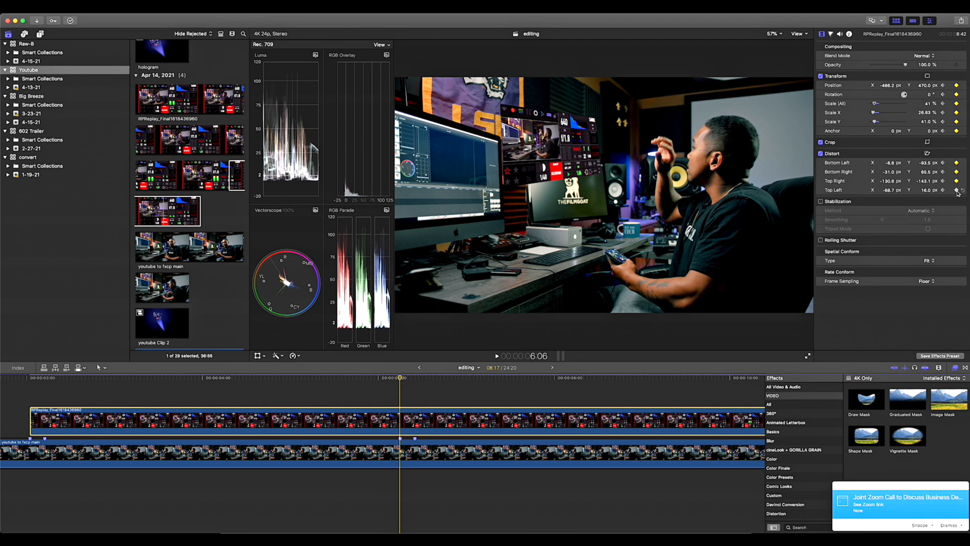
At the 6:10 marker, fit the overlay onto the smaller monitor at X -318.2, Y 99.0 px with Scale X 20.34%, adjusting its distort corners.
click(414, 378)
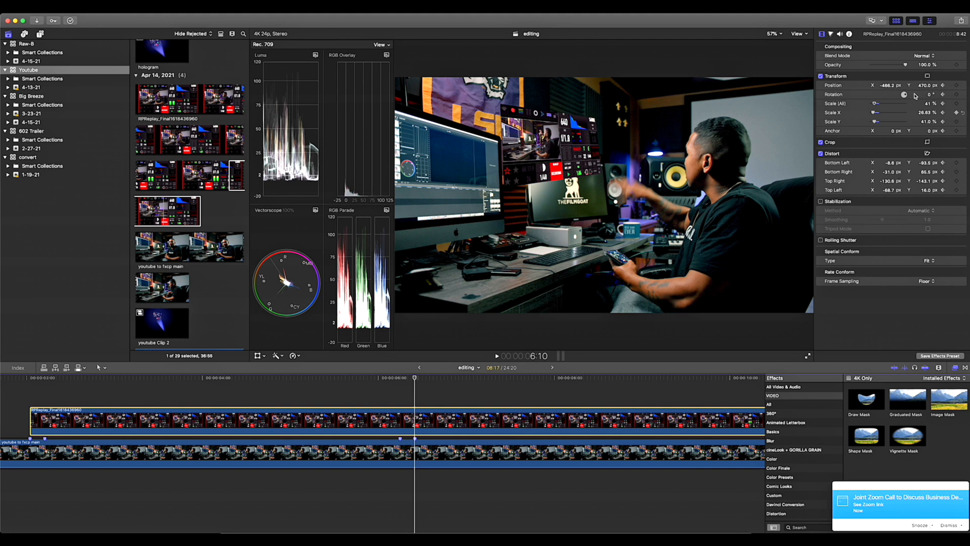
drag(924, 163, 889, 137)
drag(887, 191, 887, 197)
drag(924, 191, 924, 218)
drag(925, 172, 925, 213)
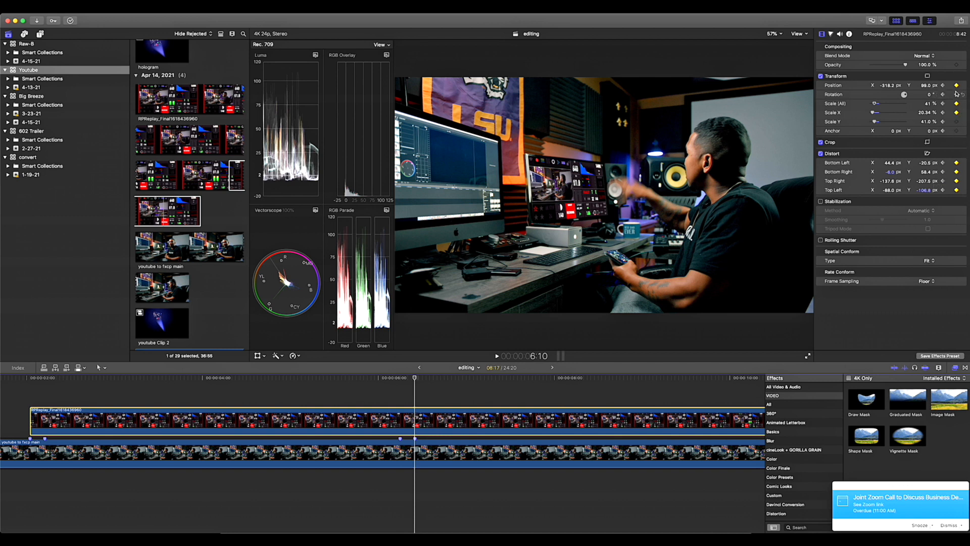
Play back the swipe-down from about 5:22 and the whole overlay animation from about 1:20 to check the timing.
click(373, 378)
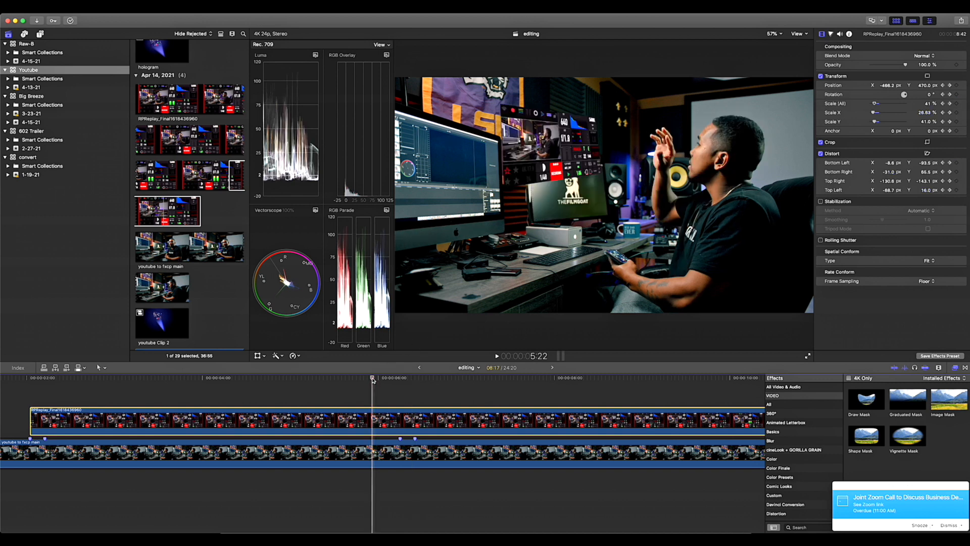
key(space)
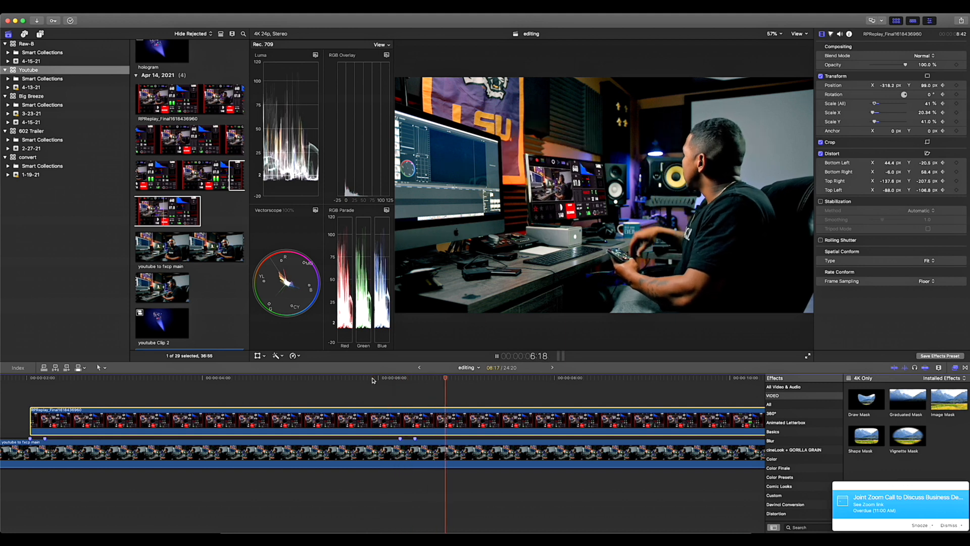
key(space)
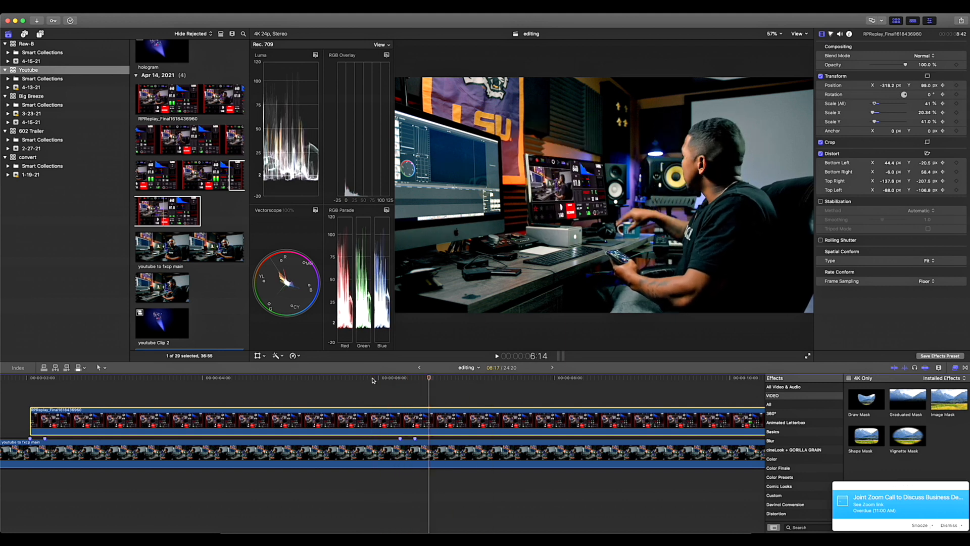
click(17, 377)
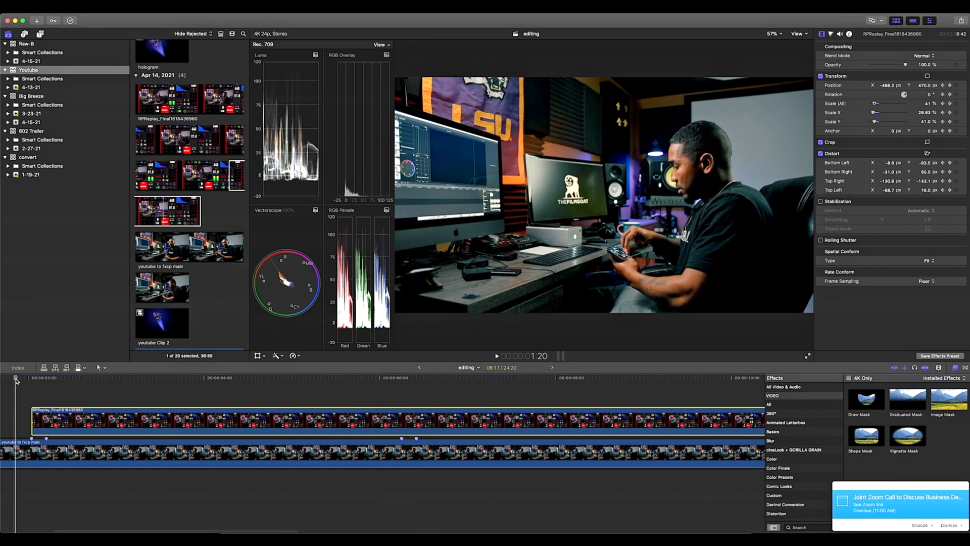
key(space)
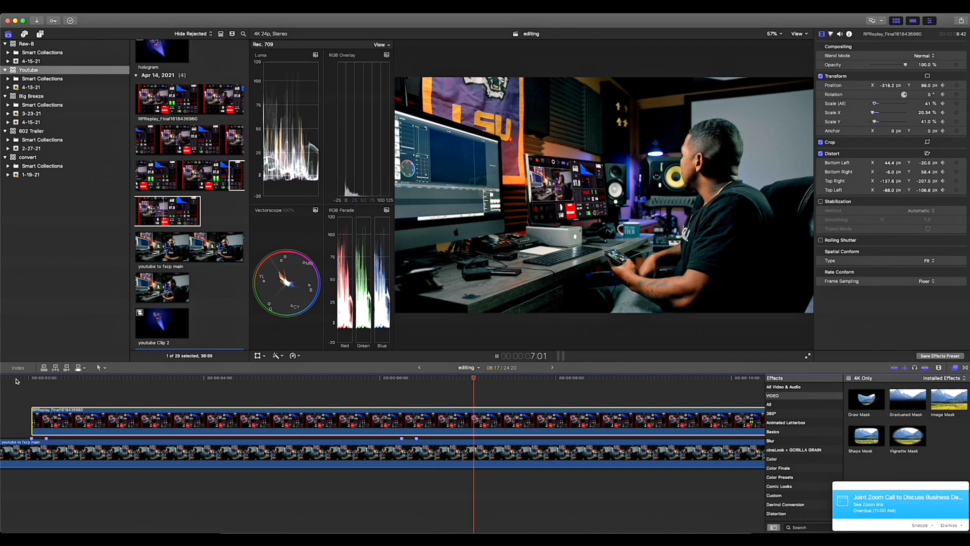
key(space)
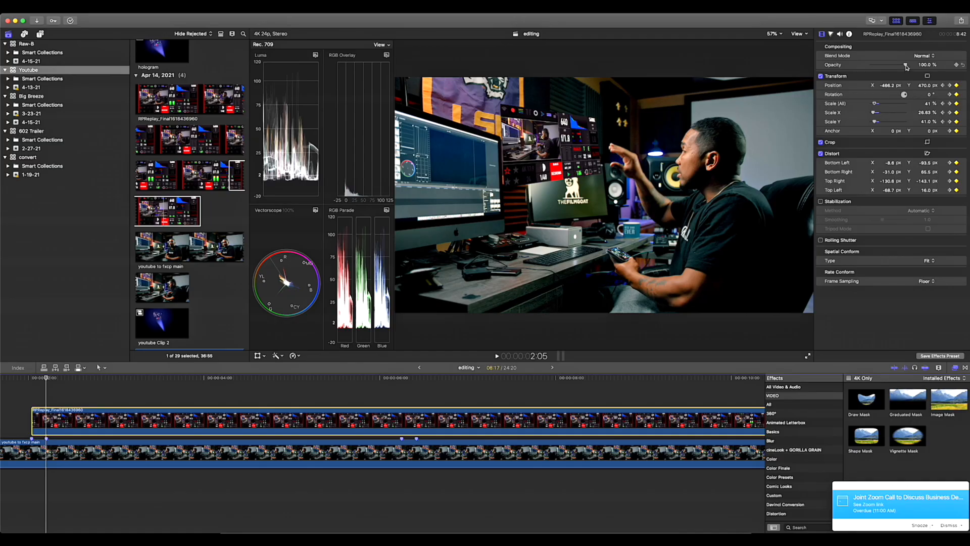
Lower the overlay's opacity to about 50% and play back the hologram effect.
drag(900, 73, 889, 84)
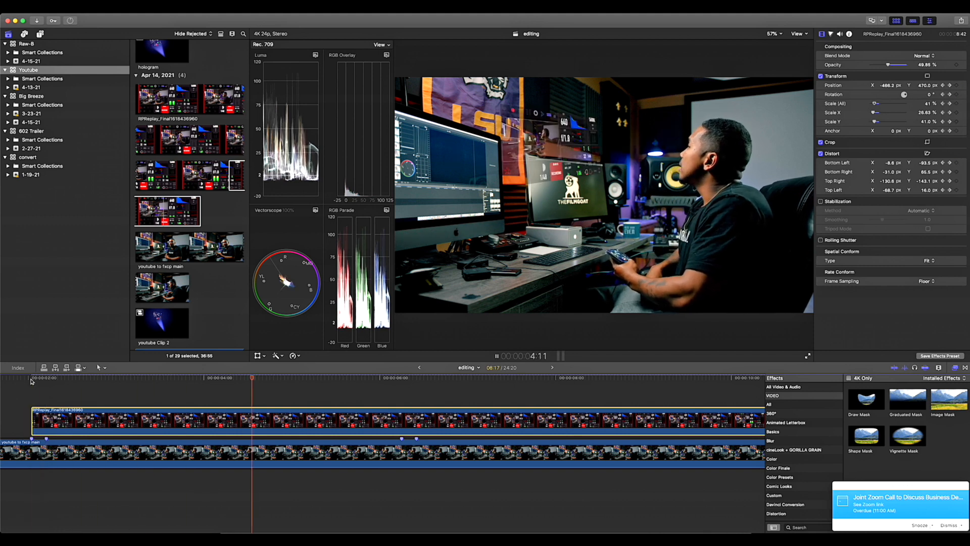
key(space)
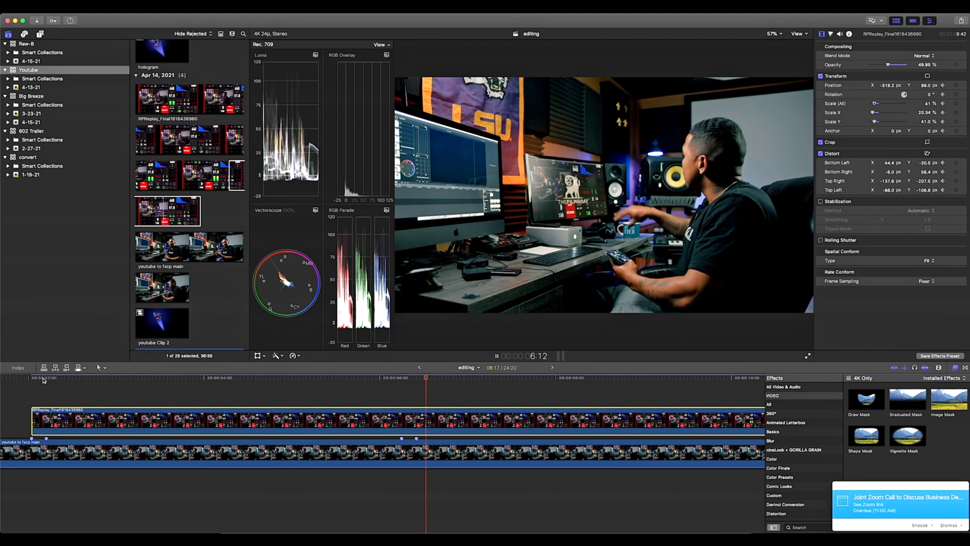
key(space)
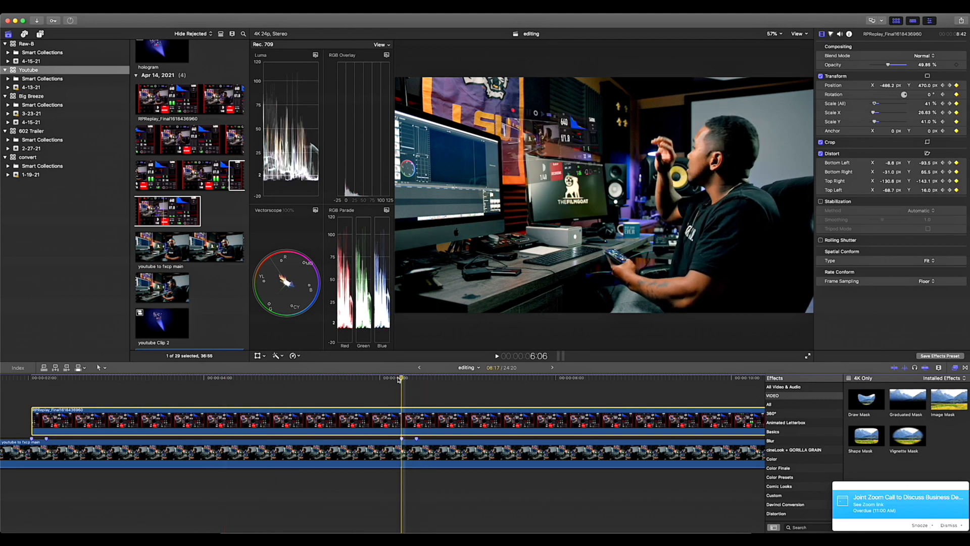
Keyframe the overlay's opacity at about 50% at the 6:06 marker and at 100% at the 6:10 marker.
click(398, 378)
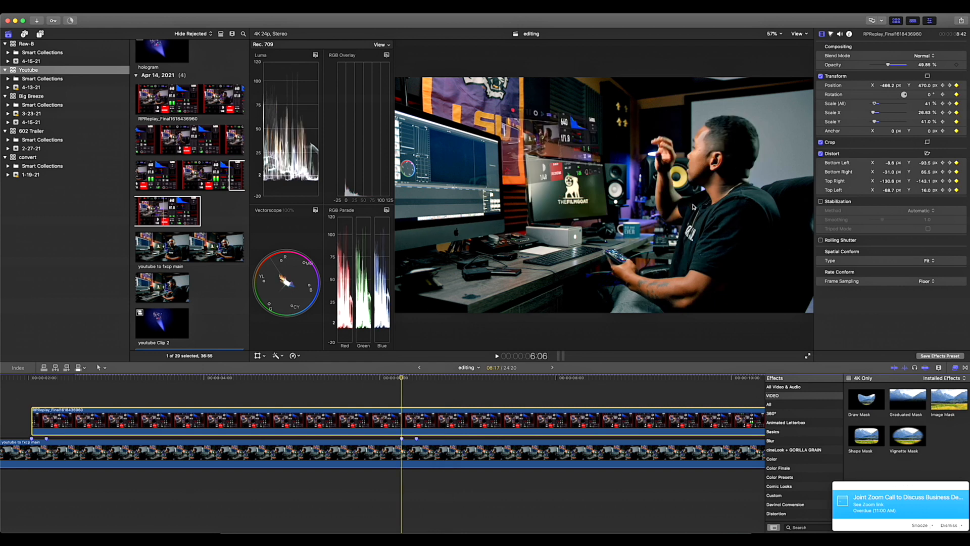
click(957, 65)
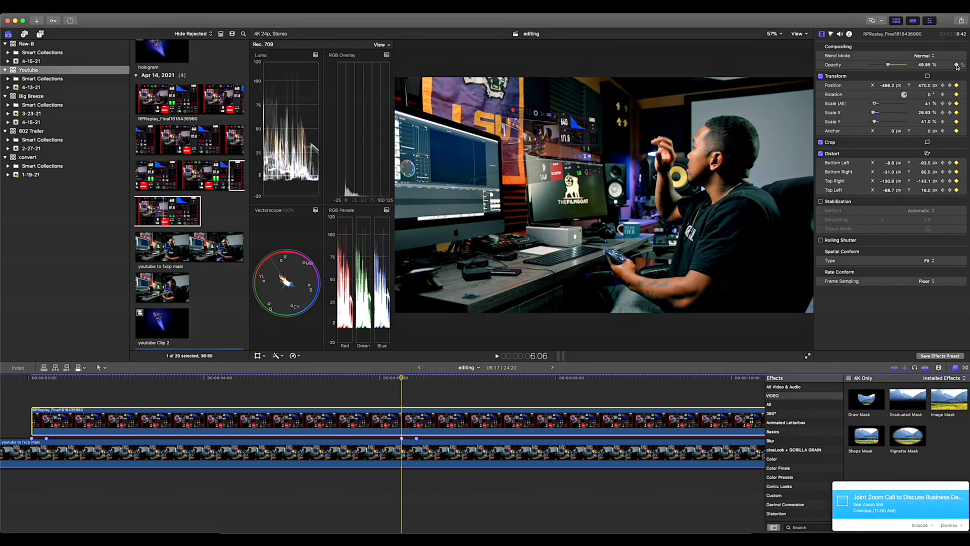
click(417, 378)
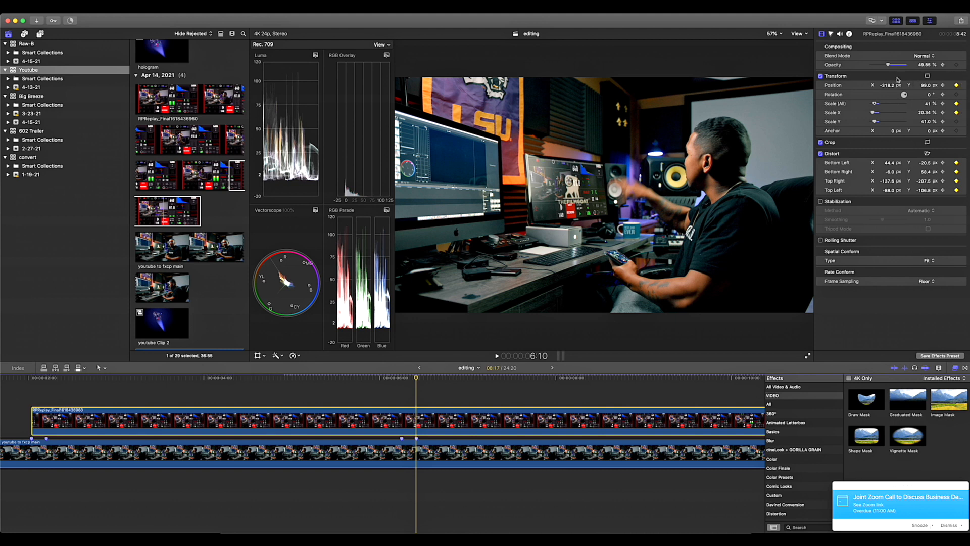
drag(890, 66, 957, 68)
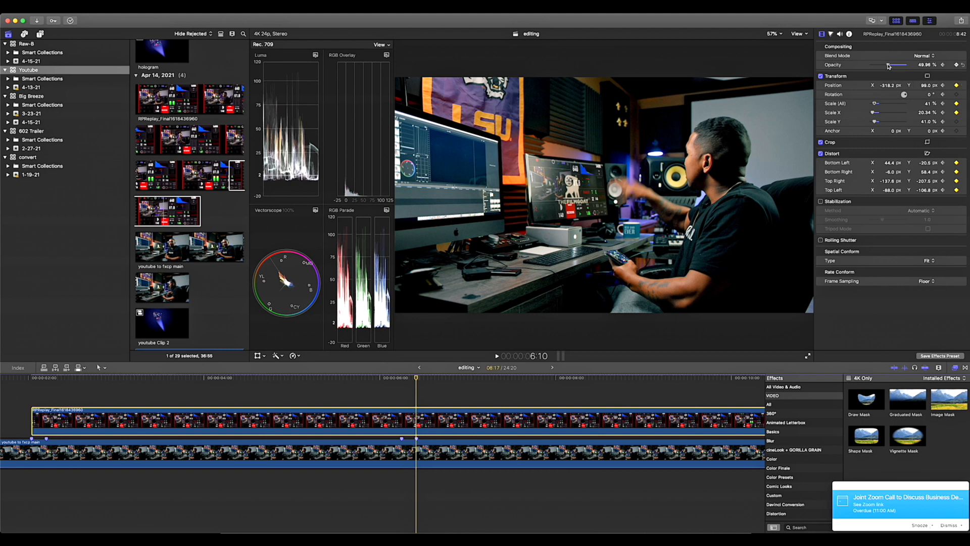
click(956, 65)
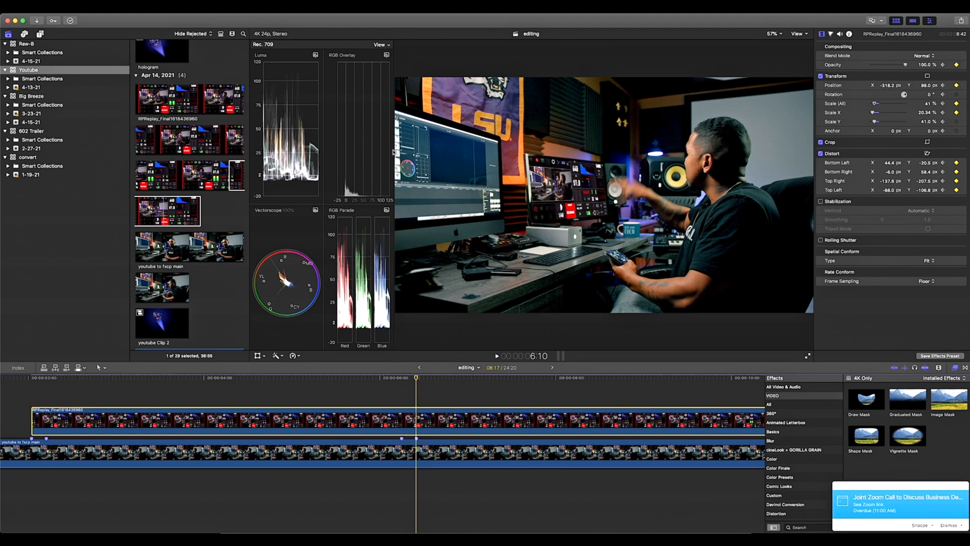
Play back the overlay animation from about 2:01 to check the opacity change and landing on the monitor.
click(31, 378)
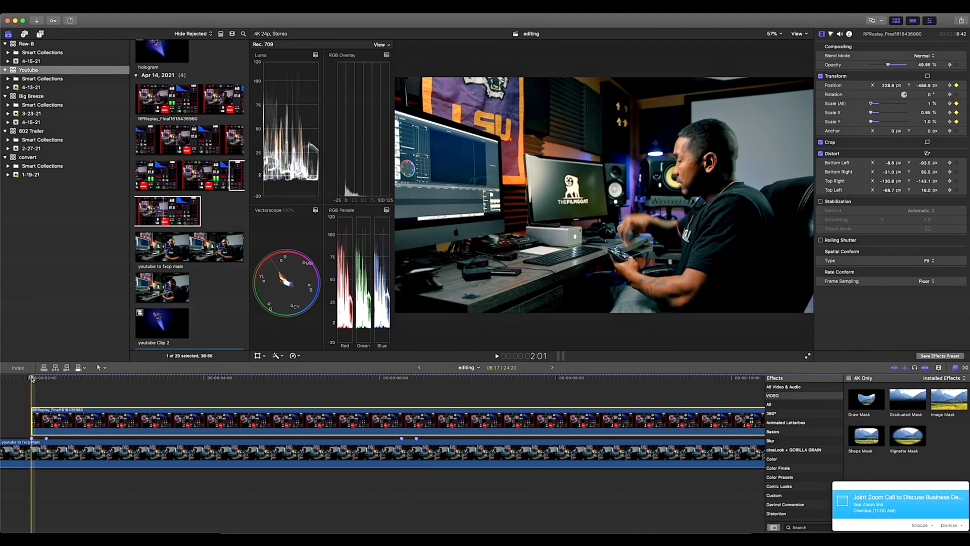
key(space)
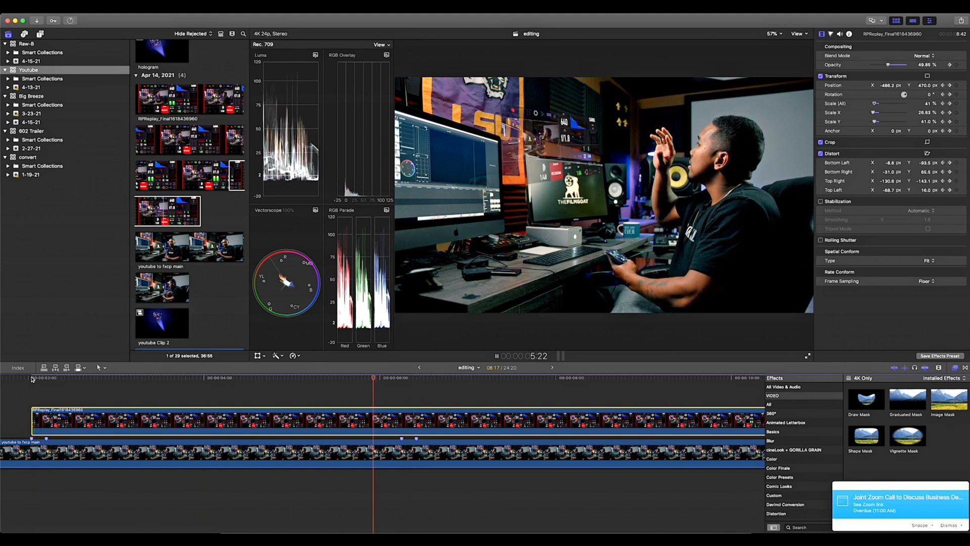
key(space)
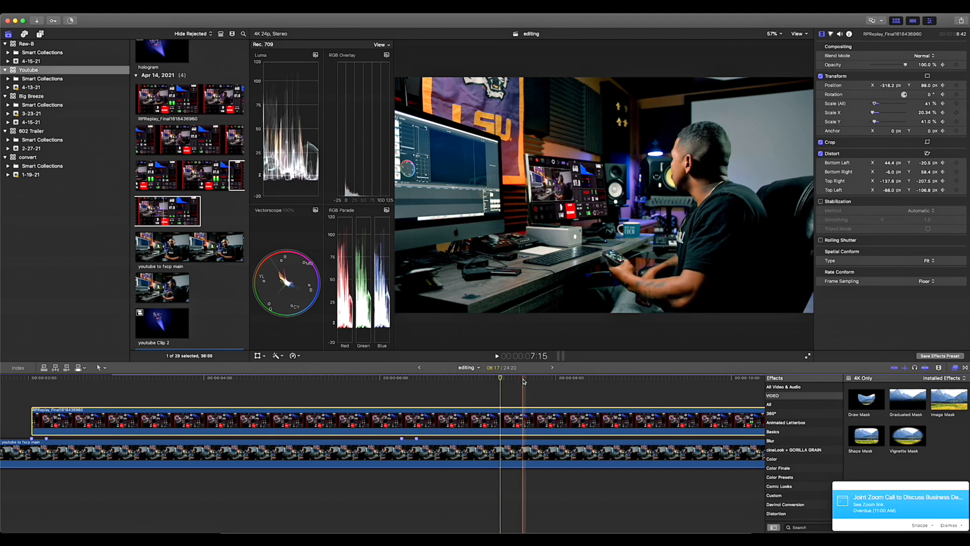
Split the overlay clip at about 7:15 and delete the part after the cut.
click(521, 429)
key(super+b)
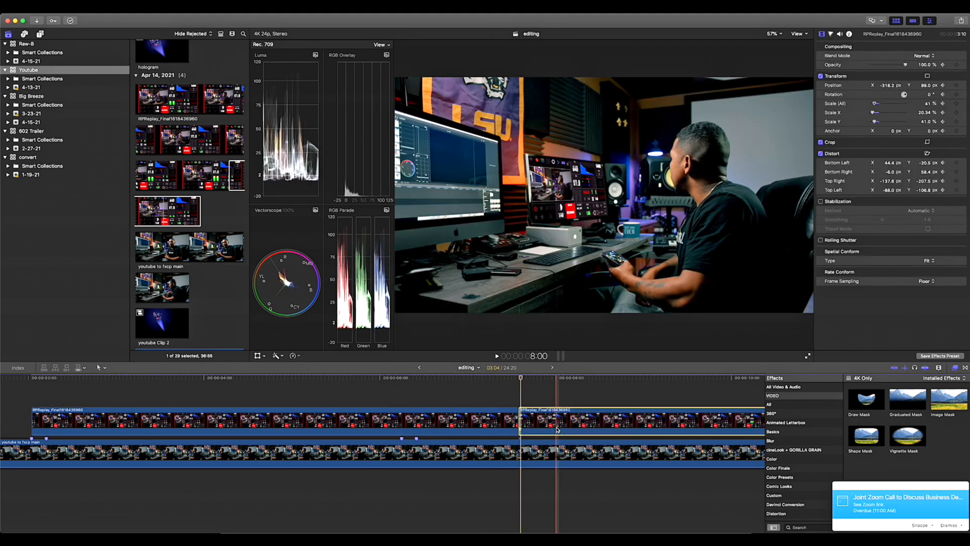
key(Delete)
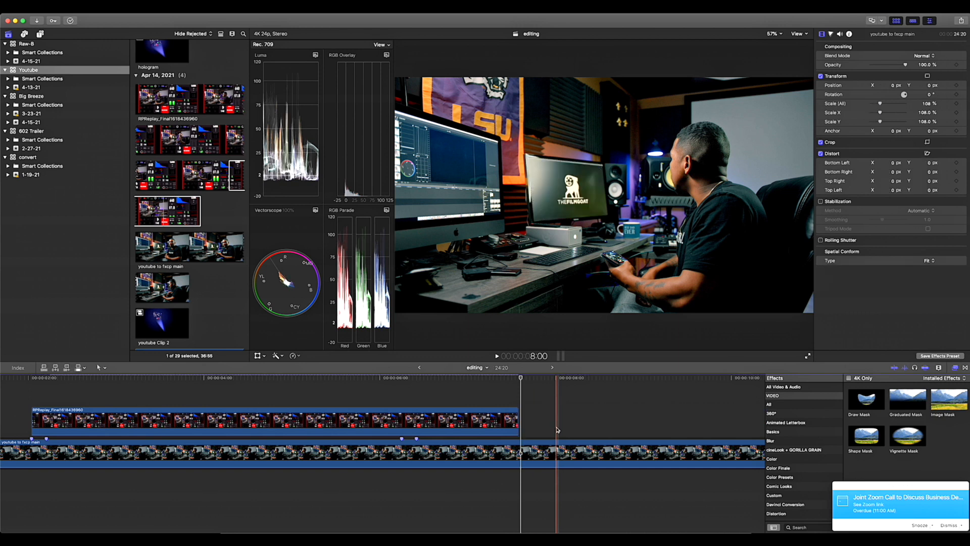
Fit the whole sequence in the timeline and play back the hologram section from about 2:00.
click(399, 379)
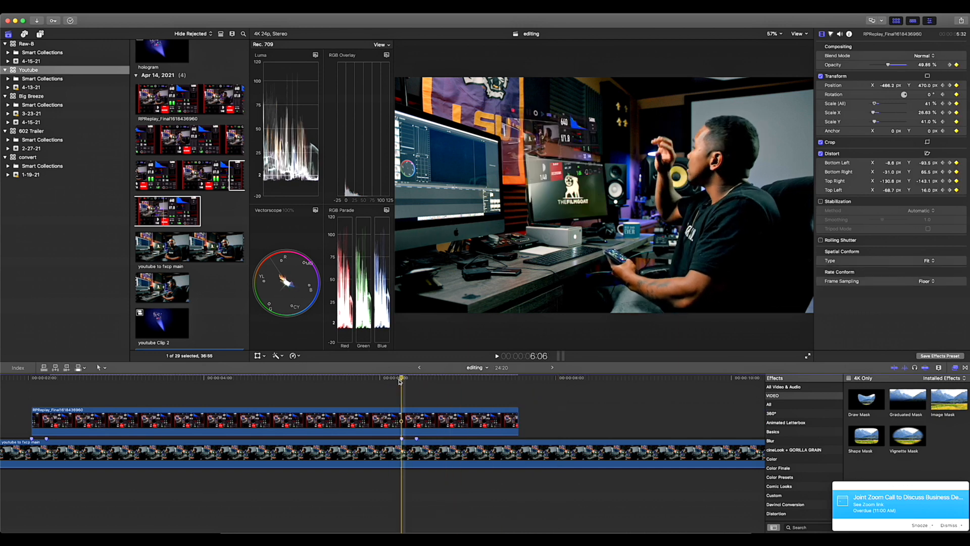
key(shift+z)
click(79, 378)
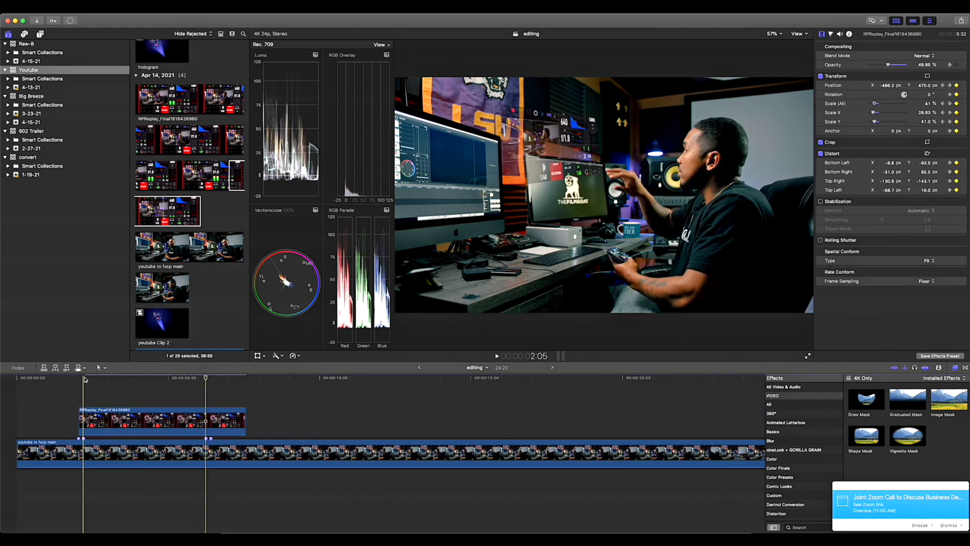
key(space)
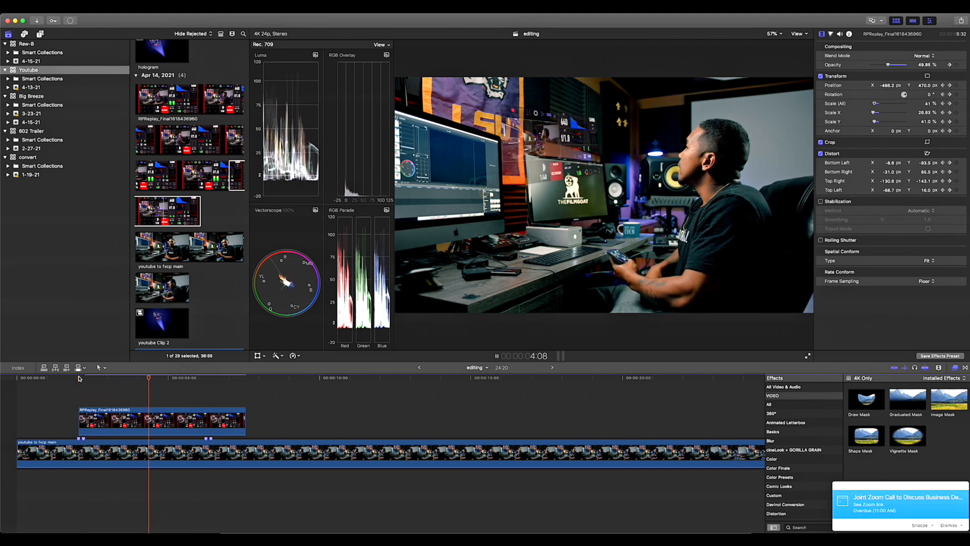
key(space)
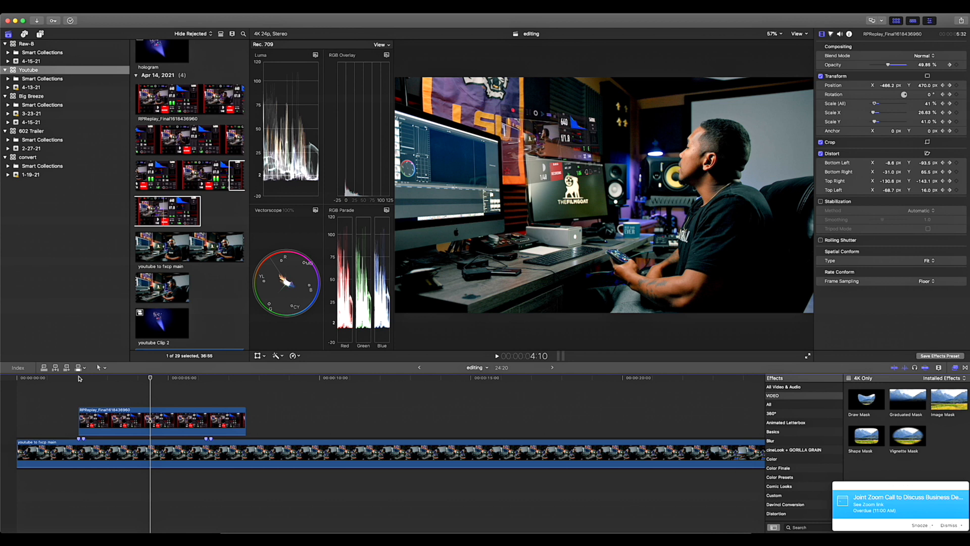
click(78, 378)
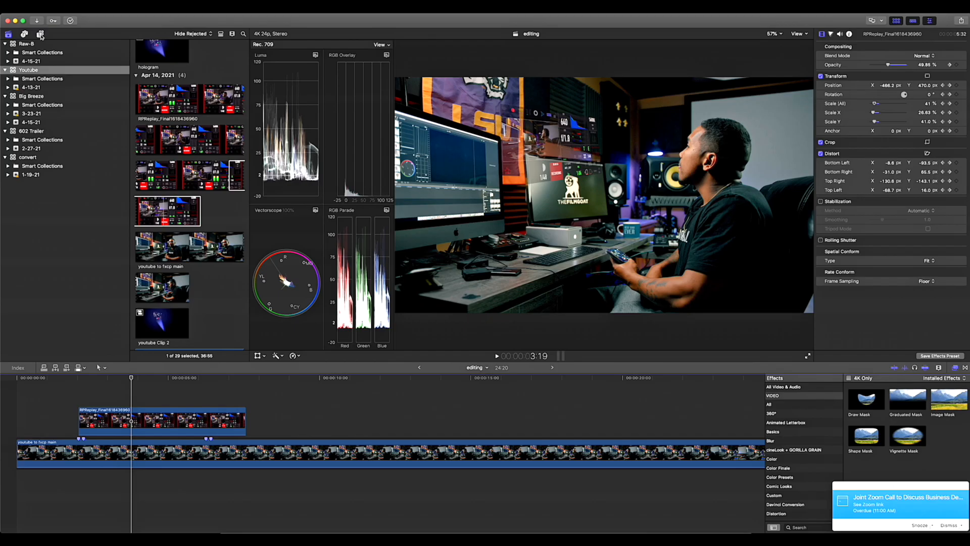
Add a Custom solid generator above the overlay clip, starting just before the overlay begins.
click(40, 35)
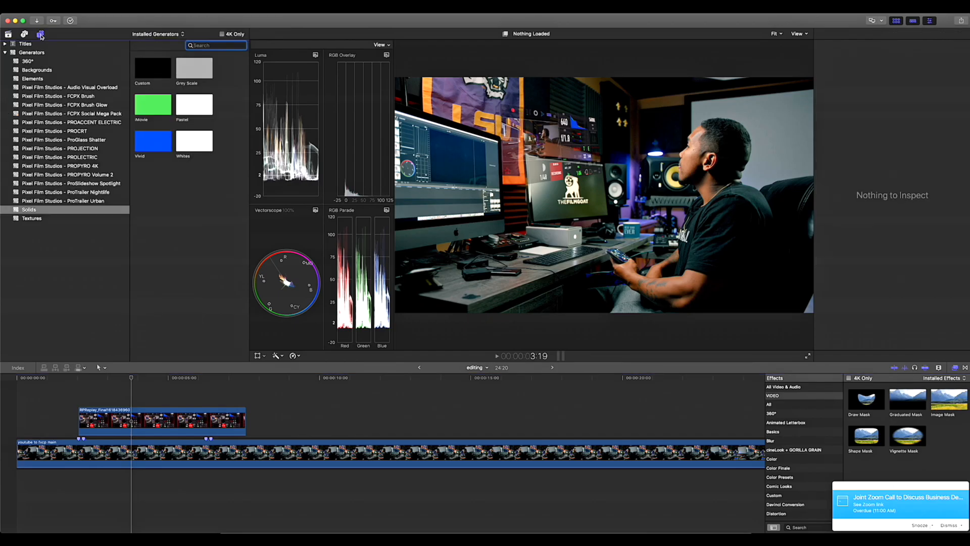
click(33, 212)
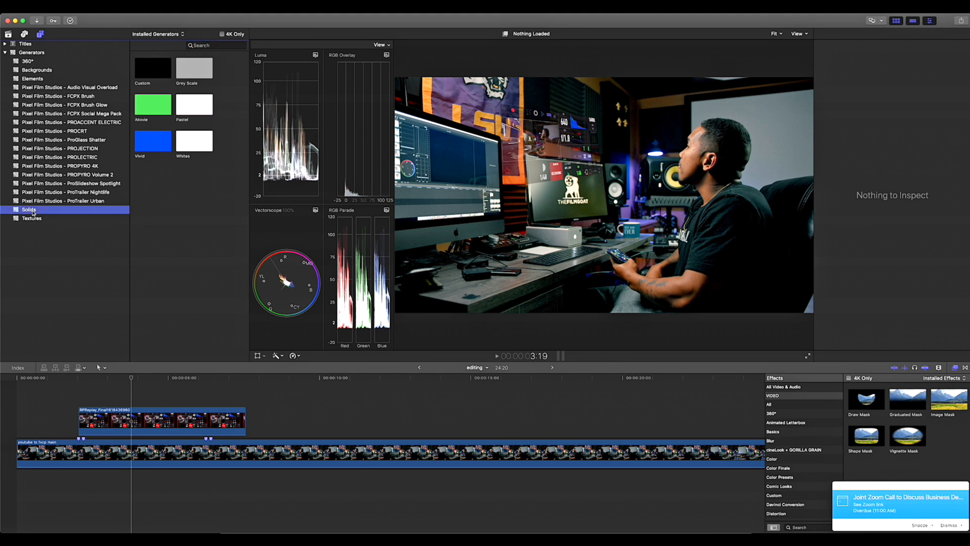
click(145, 81)
drag(153, 69, 69, 385)
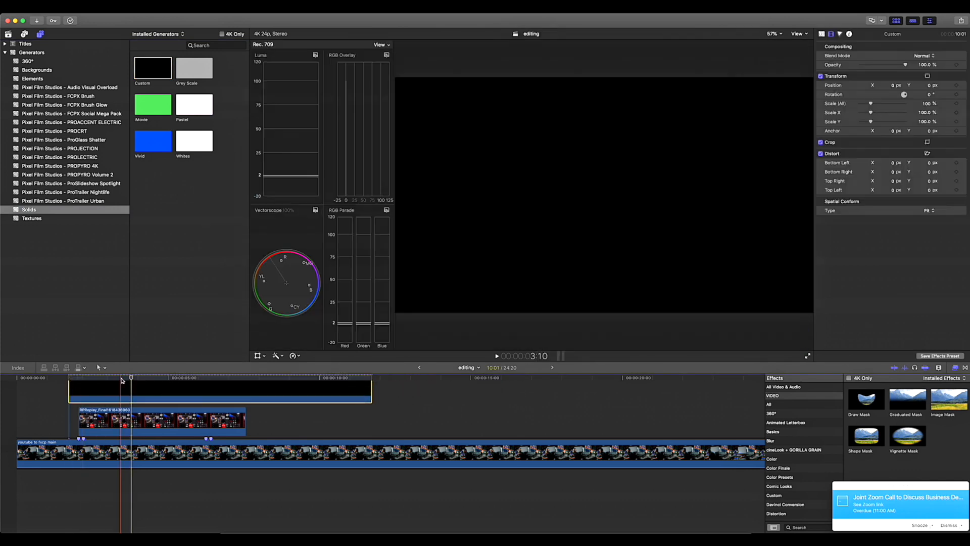
Change the Custom solid's color to a light violet-blue.
click(823, 34)
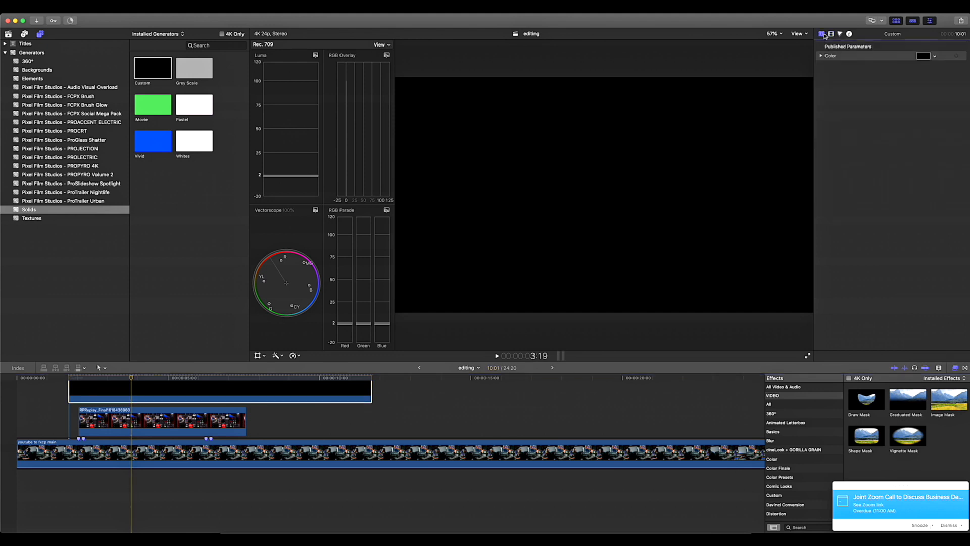
click(922, 56)
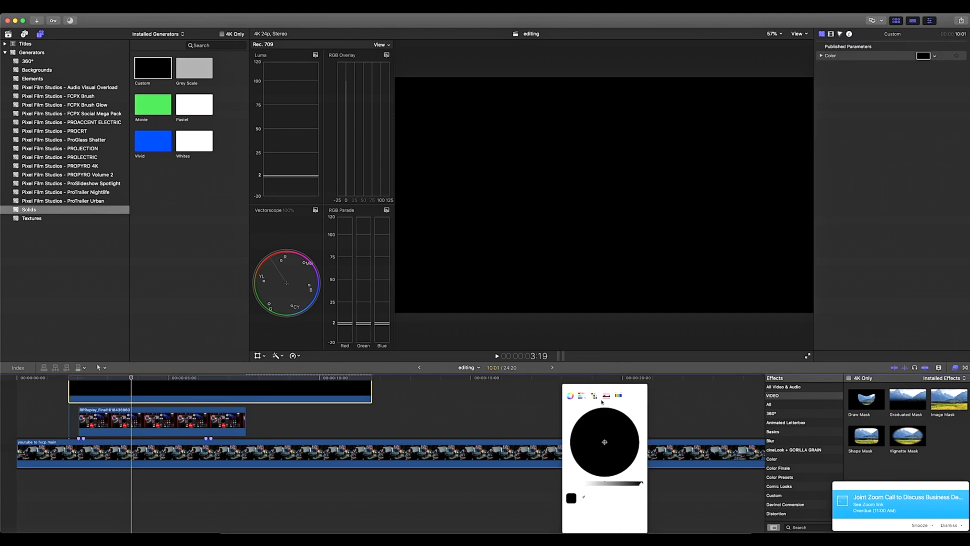
drag(601, 401, 724, 314)
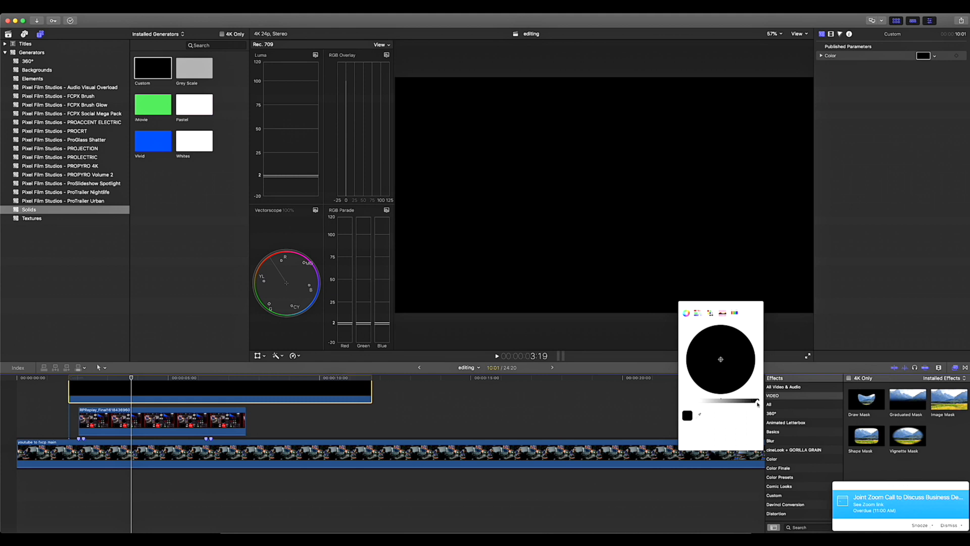
drag(757, 404, 665, 404)
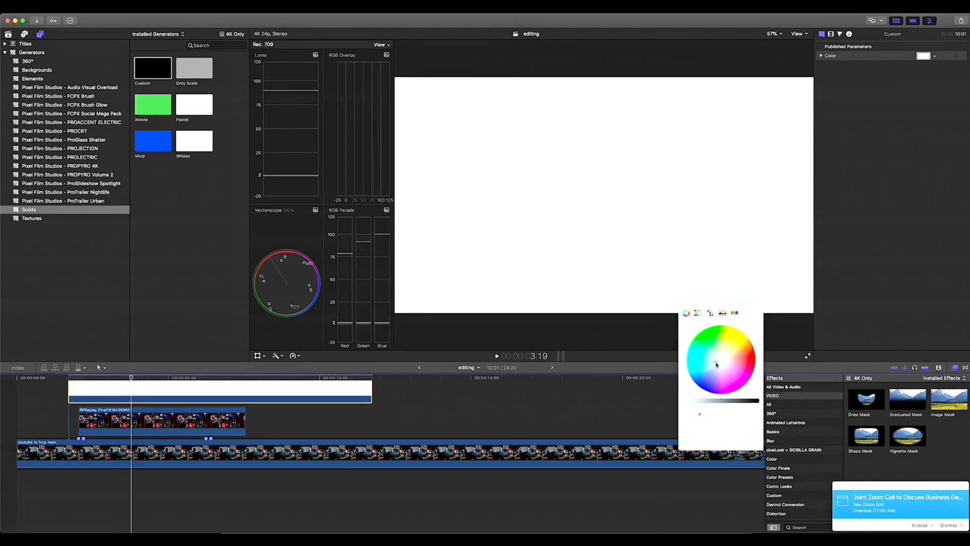
drag(720, 360, 711, 380)
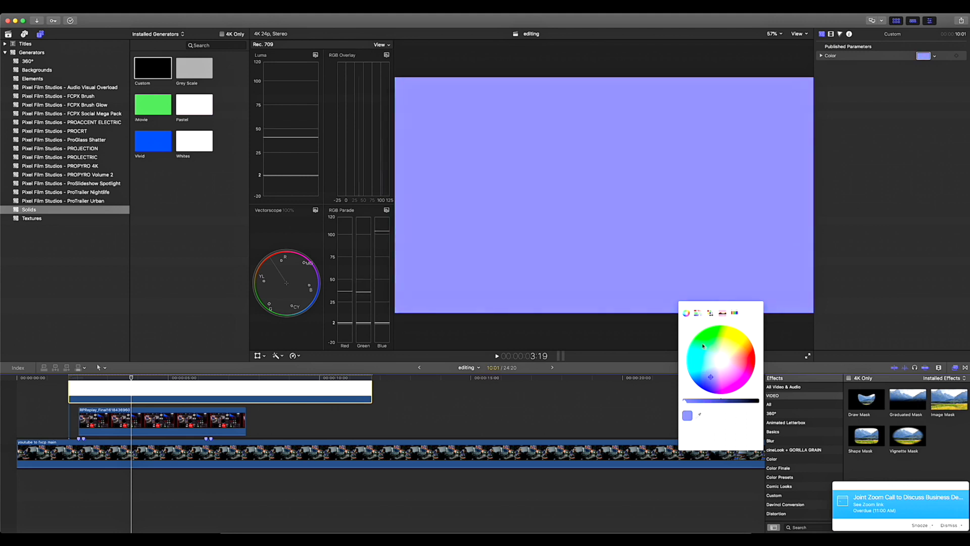
Lower the blue solid's opacity to about 33% and close the color picker.
click(831, 34)
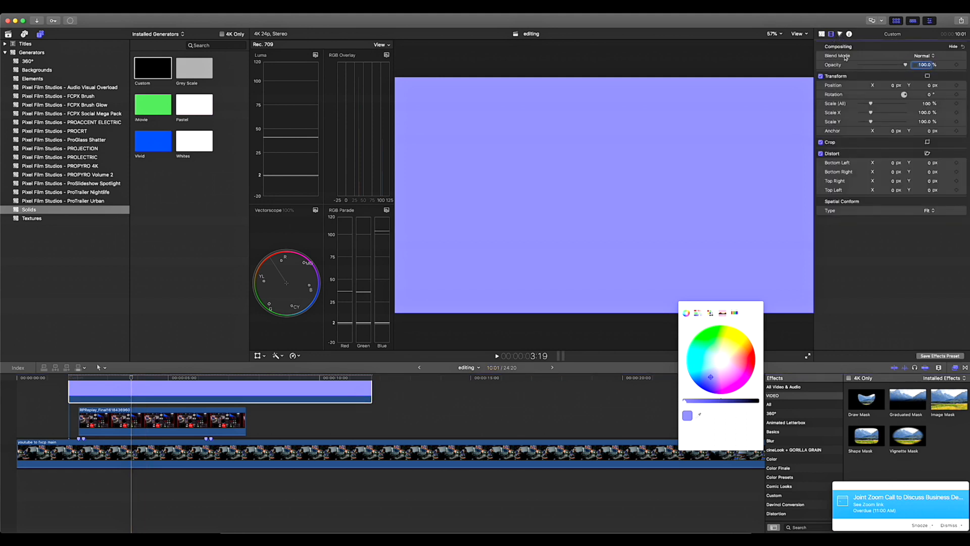
drag(904, 65, 873, 87)
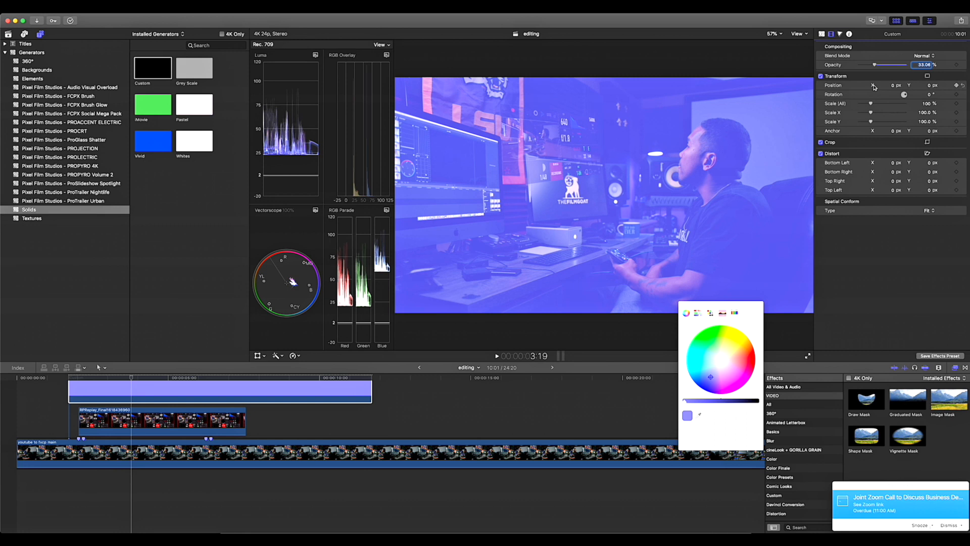
click(130, 395)
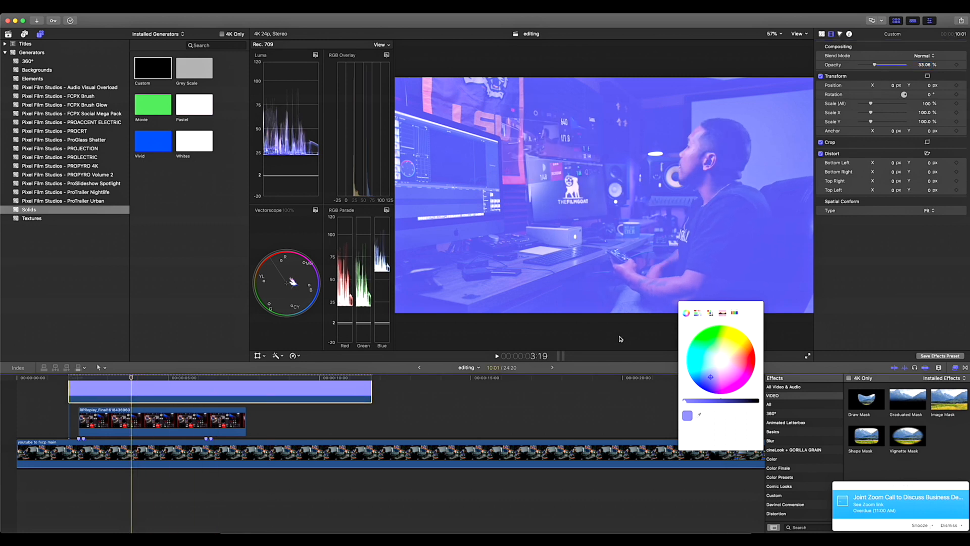
click(686, 314)
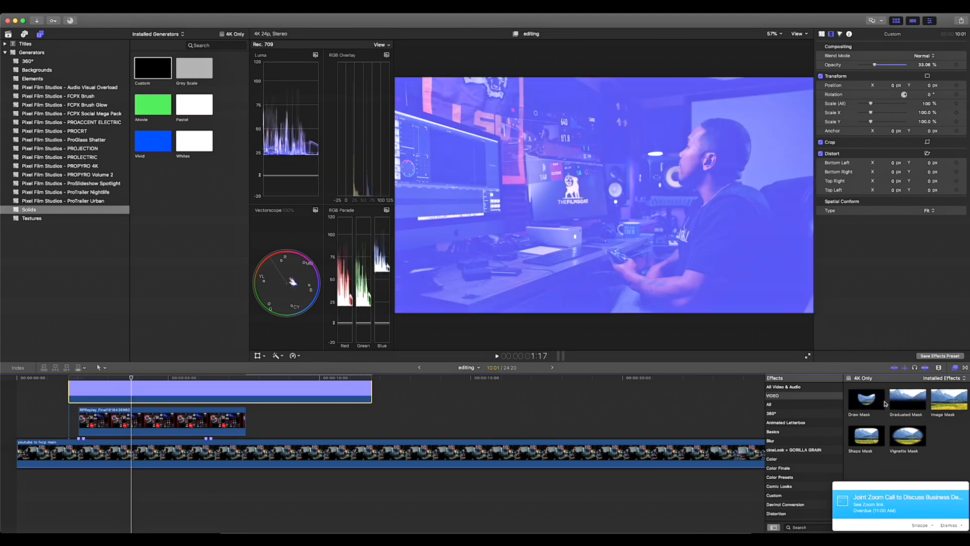
Duplicate the blue solid onto the track above it and disable the duplicate.
scroll(97, 412, up, 2)
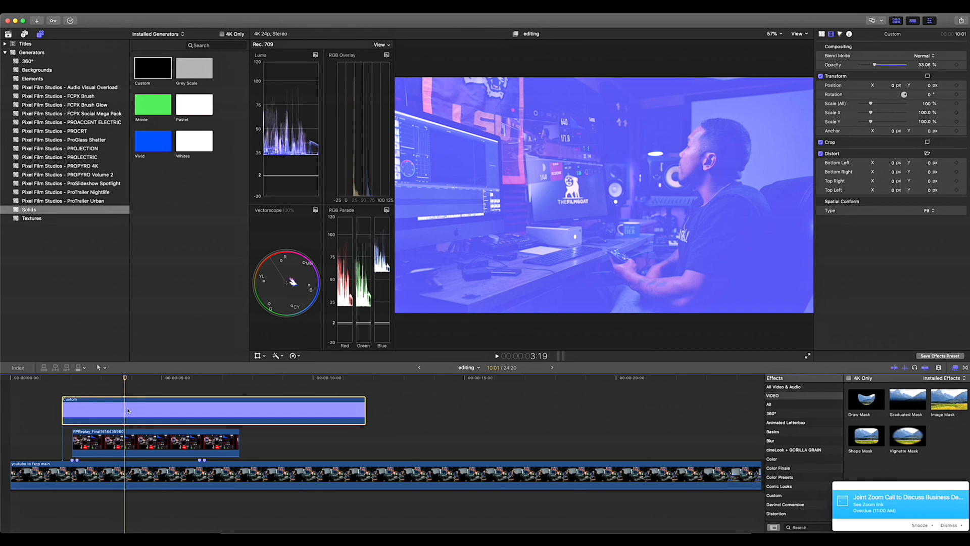
alt+drag(127, 410, 129, 407)
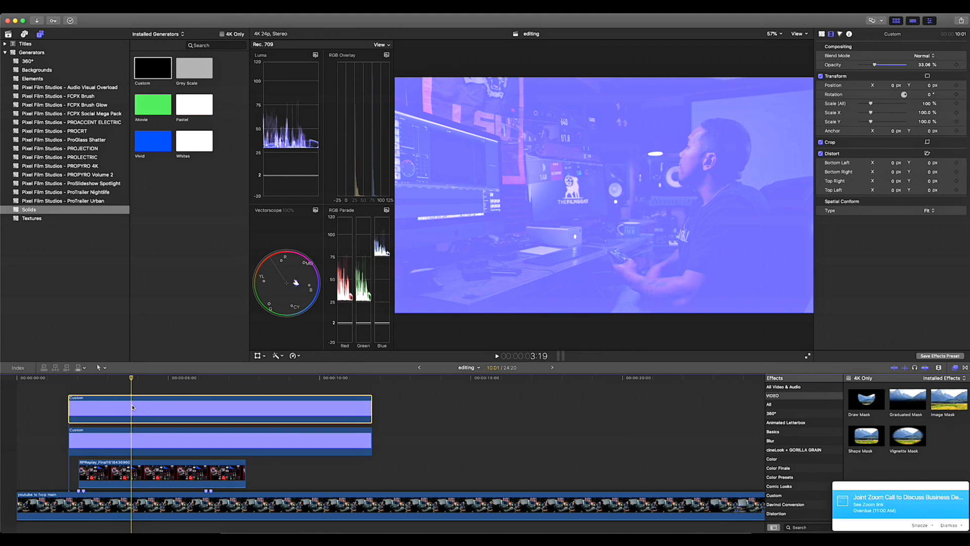
key(v)
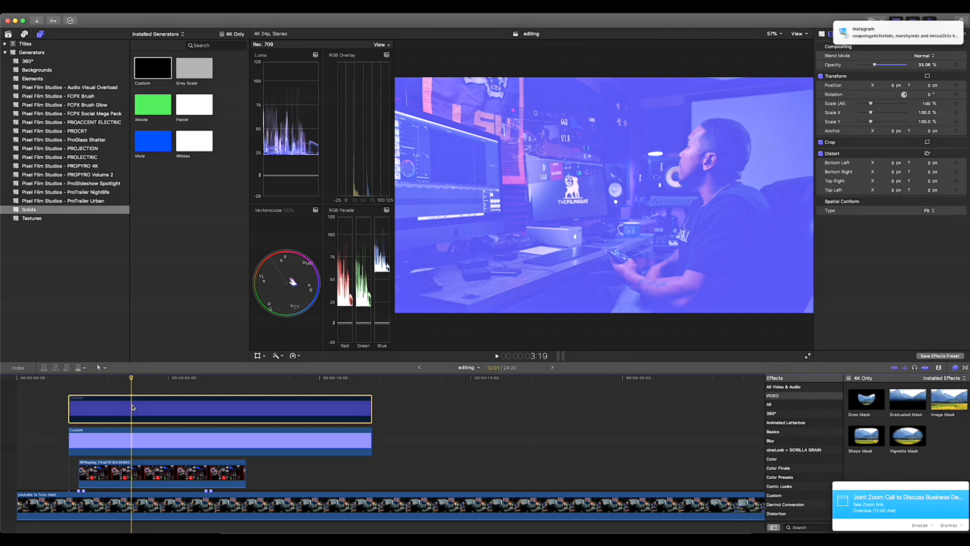
Apply a Graduated Mask to the lower blue solid, angling its edge from the handheld device with Target -0.03, -0.04 and Center 0.06, -0.22.
click(133, 442)
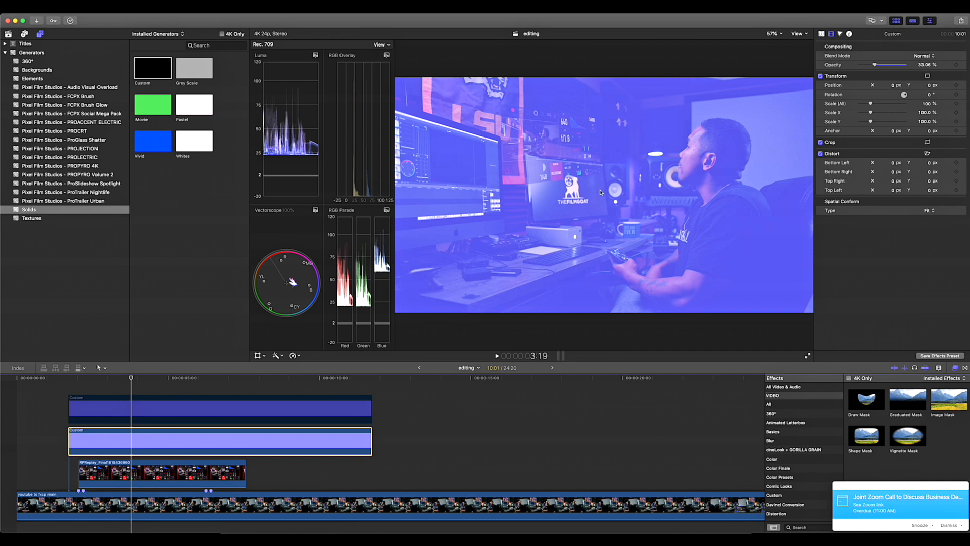
click(903, 409)
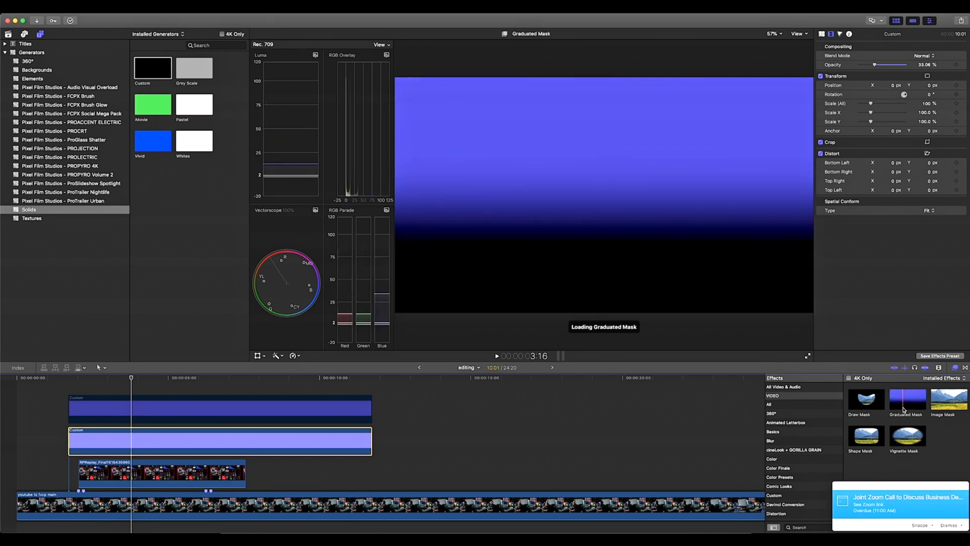
drag(904, 410, 164, 448)
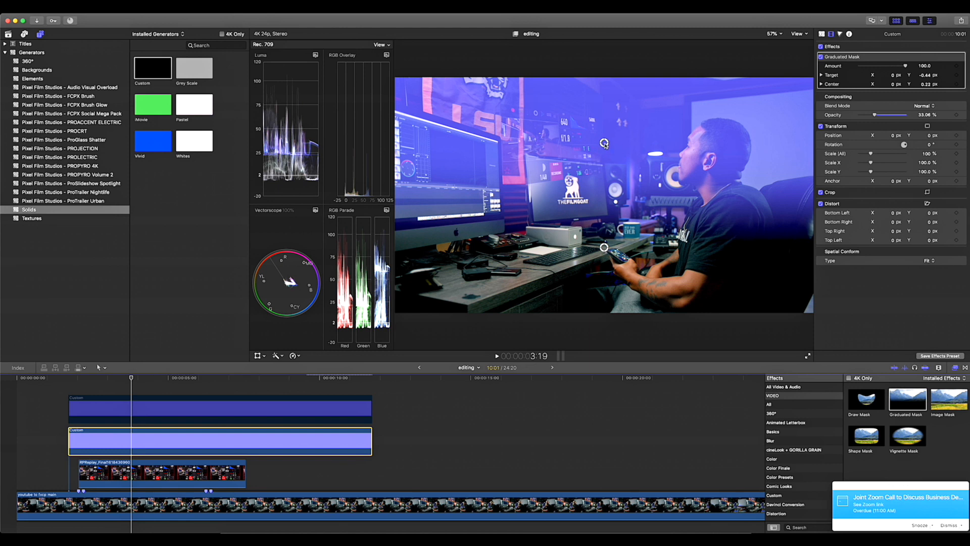
mouse_move(605, 144)
mouse_down()
mouse_move(604, 161)
mouse_move(605, 134)
mouse_move(604, 157)
mouse_move(604, 142)
mouse_up()
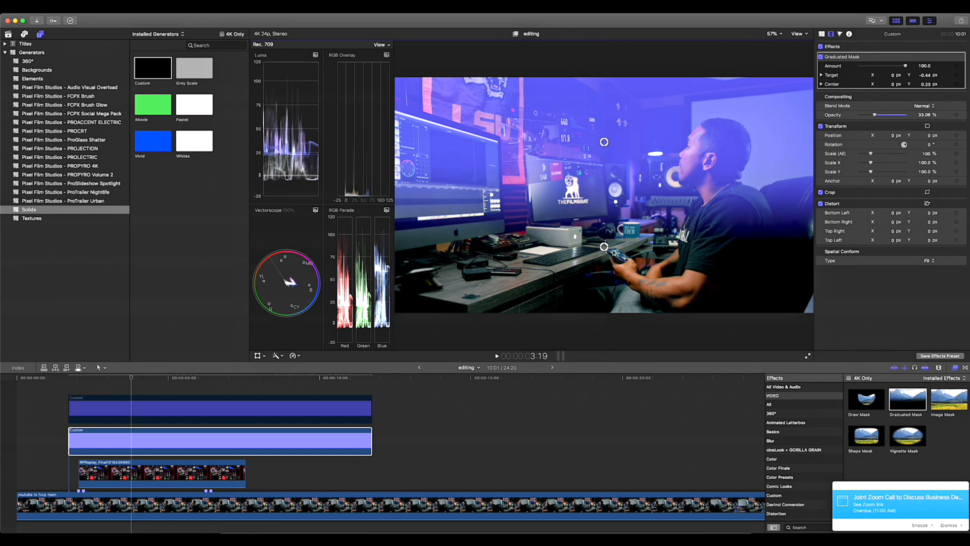
drag(604, 247, 603, 208)
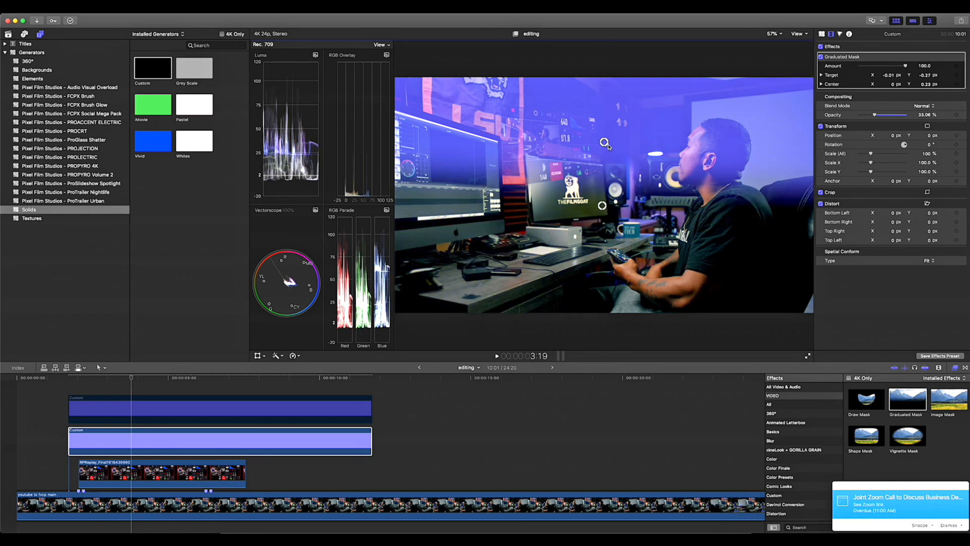
mouse_move(604, 141)
mouse_down()
mouse_move(615, 234)
mouse_move(608, 140)
mouse_up()
drag(607, 206, 610, 256)
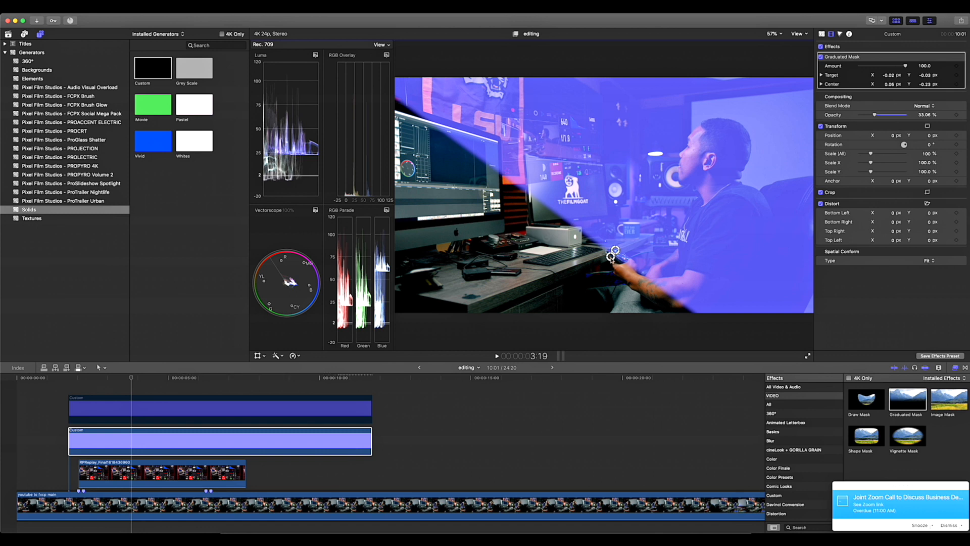
drag(611, 258, 619, 248)
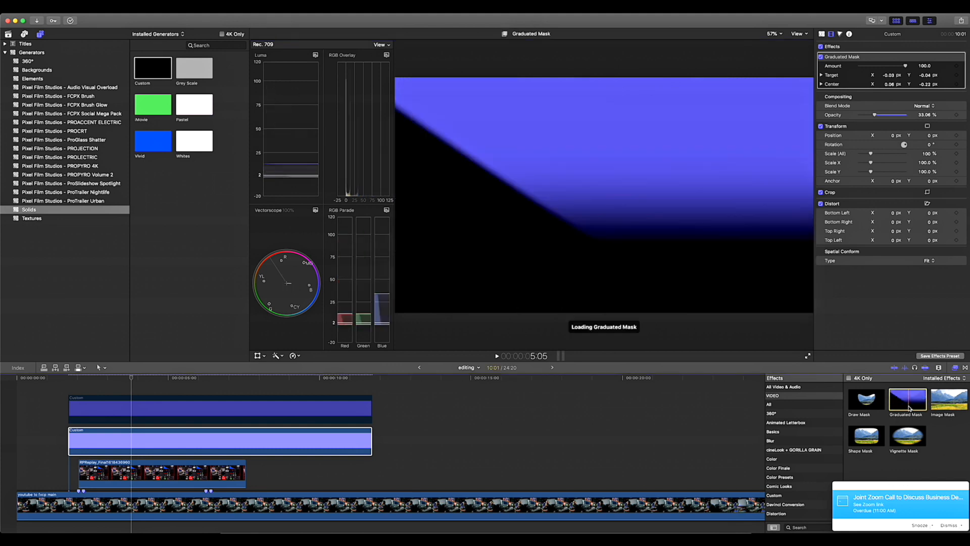
Add a second Graduated Mask to the lower blue solid, with Target 0.1, 0.03 and Center 0.03, -0.25, cutting the beam's other side.
drag(908, 408, 207, 438)
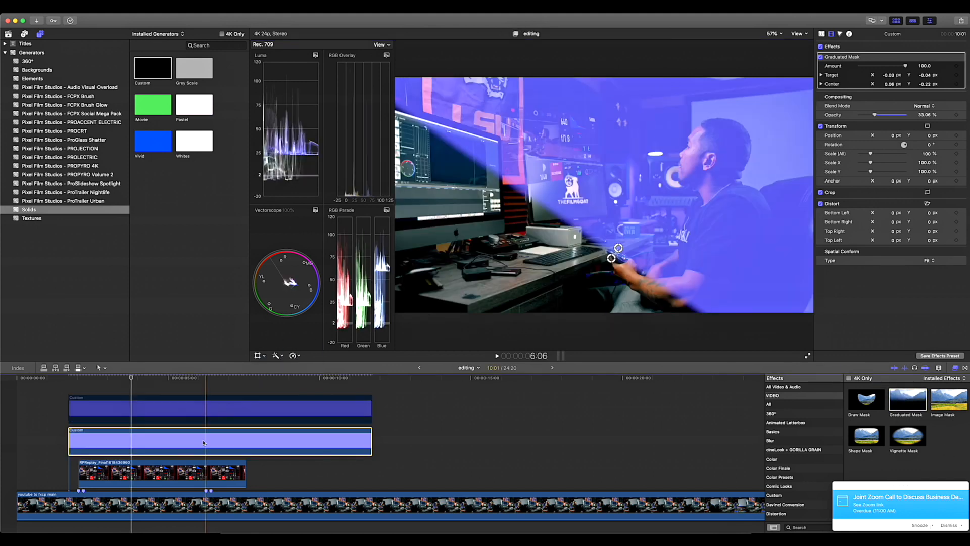
drag(604, 247, 633, 245)
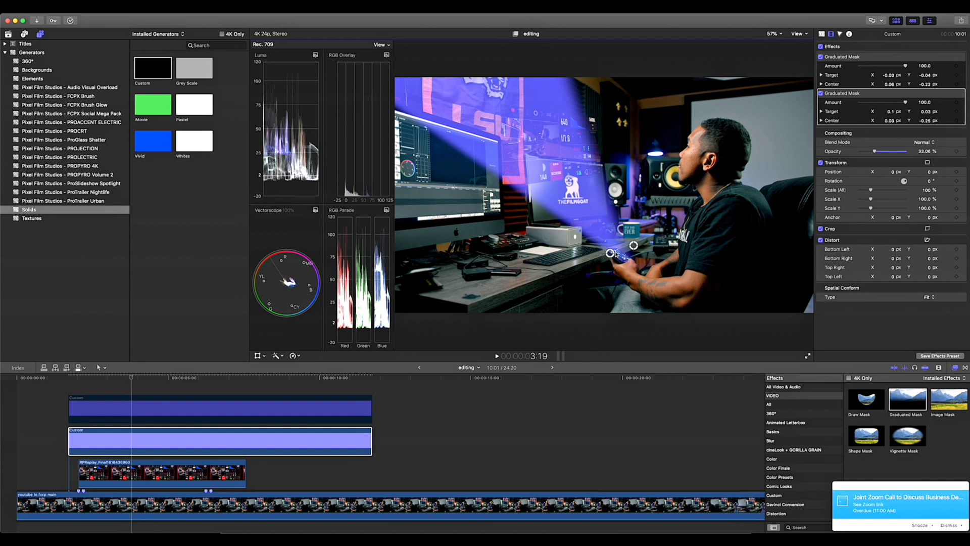
Toggle all effects on the lower blue solid off and on to compare the masked beam with the unmasked color.
click(892, 58)
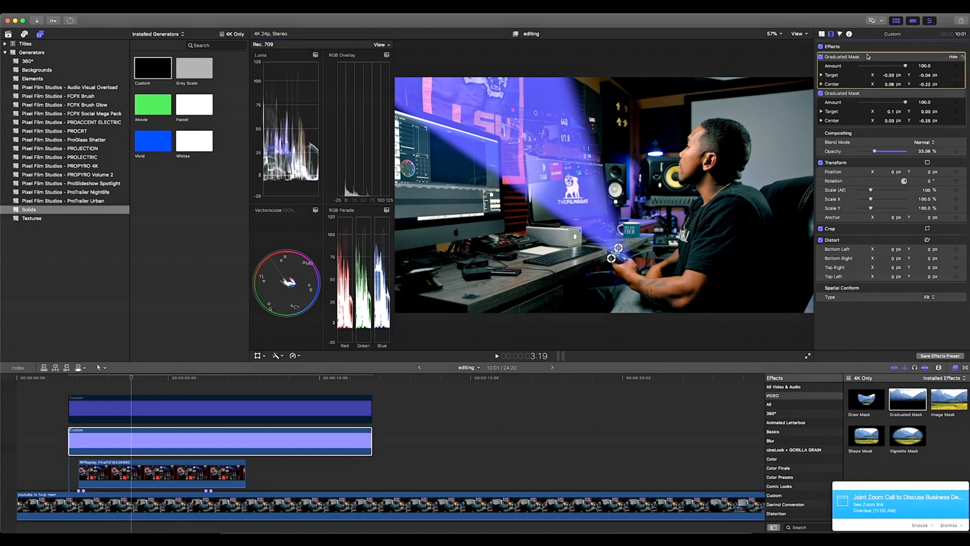
click(834, 52)
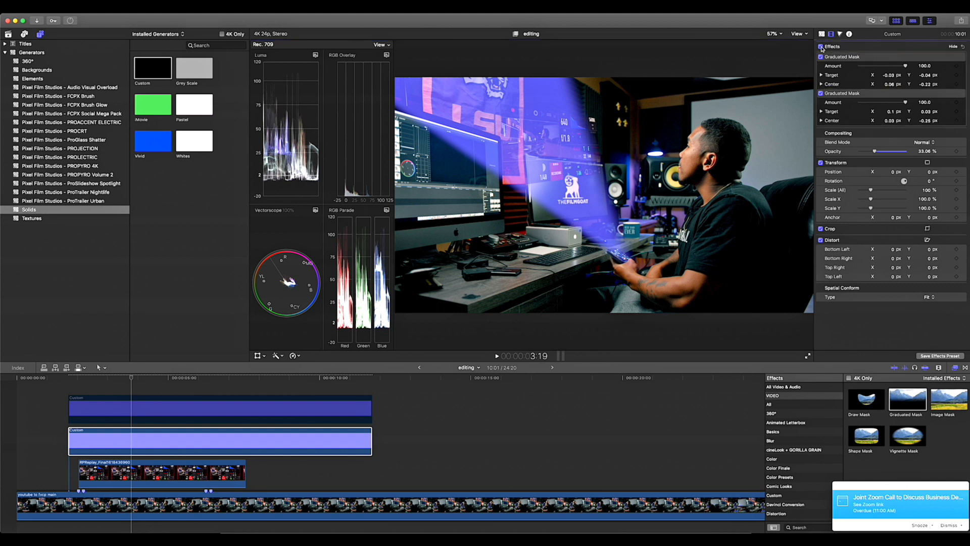
click(821, 47)
click(820, 46)
click(821, 47)
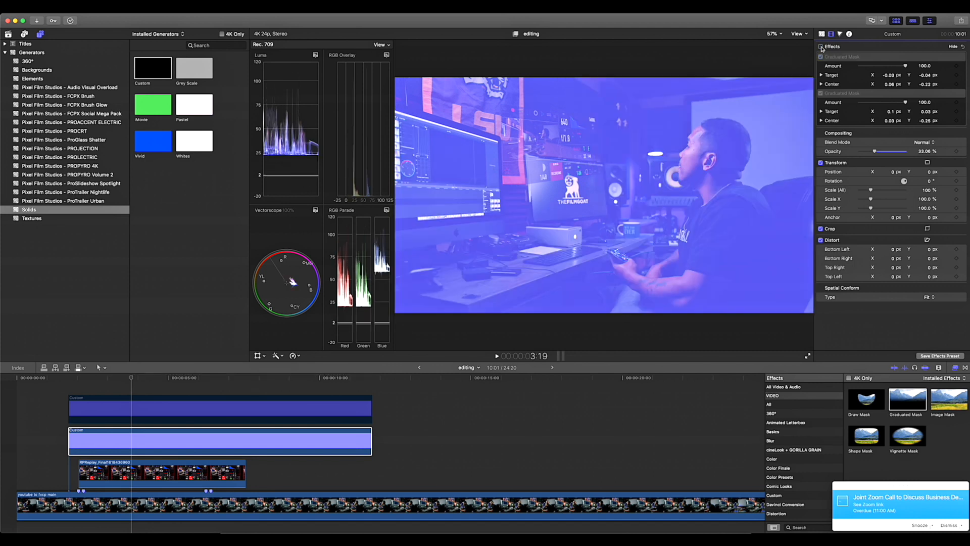
click(821, 46)
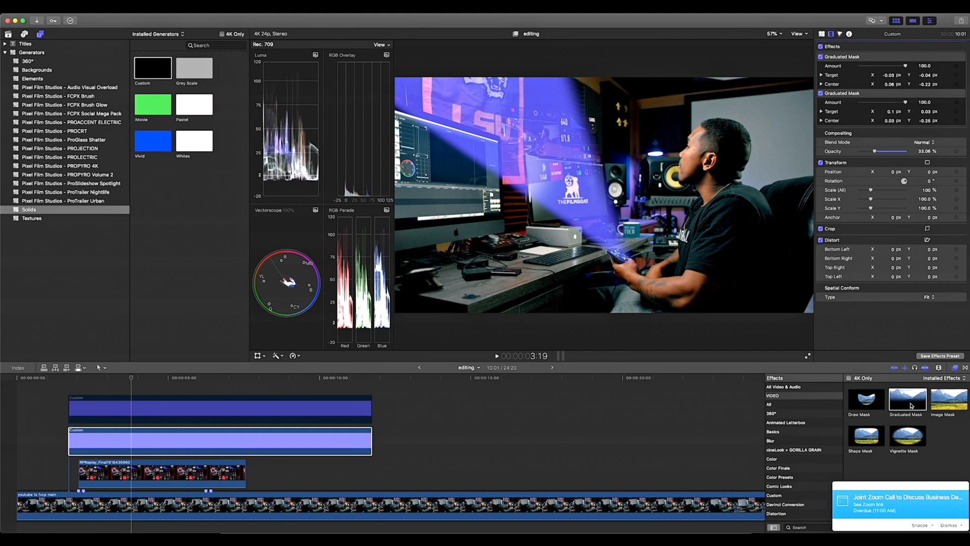
Add a third Graduated Mask fading the beam from the handheld device toward the hologram, with Target -0.28, 0.46 and Center 0.07, -0.25.
drag(912, 405, 256, 446)
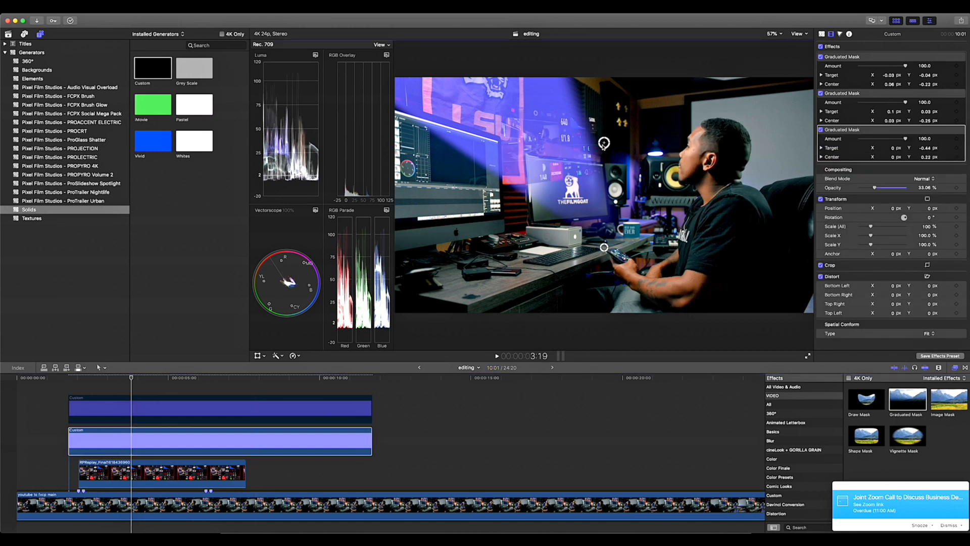
drag(603, 143, 619, 254)
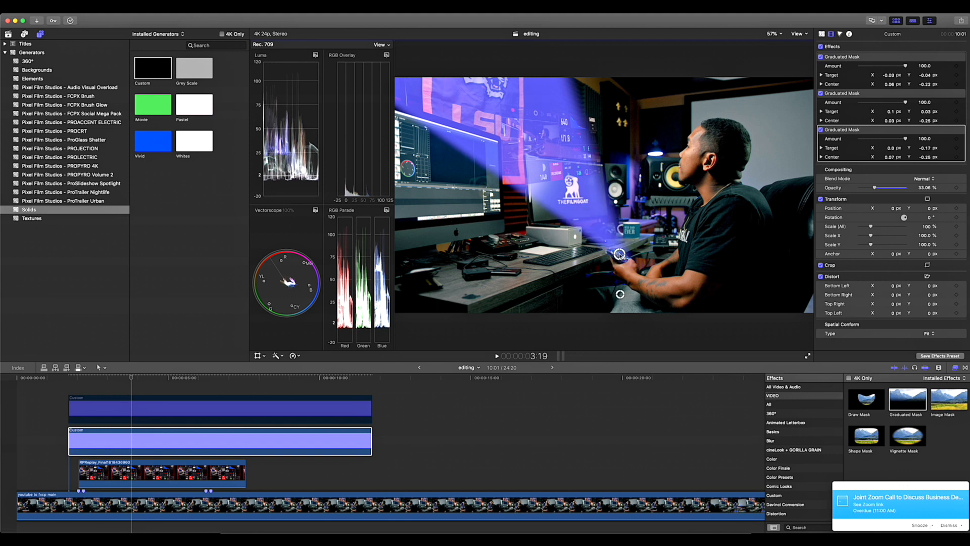
drag(620, 293, 554, 147)
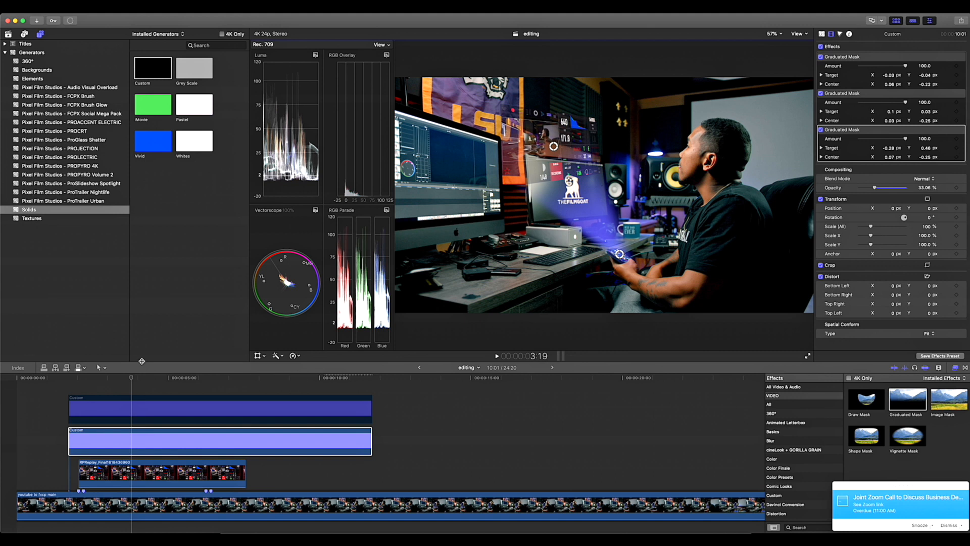
Enable the upper blue solid and apply a Shape Mask to it.
click(133, 409)
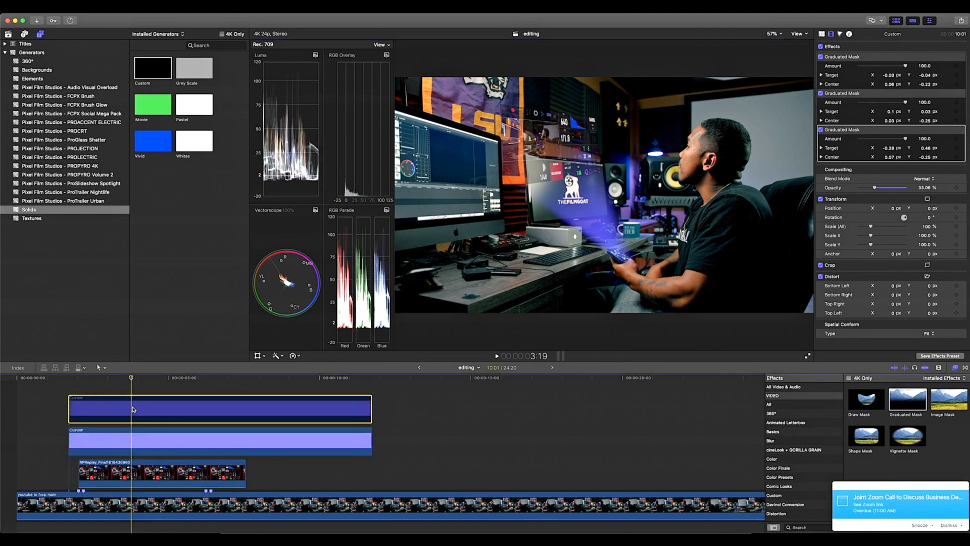
key(v)
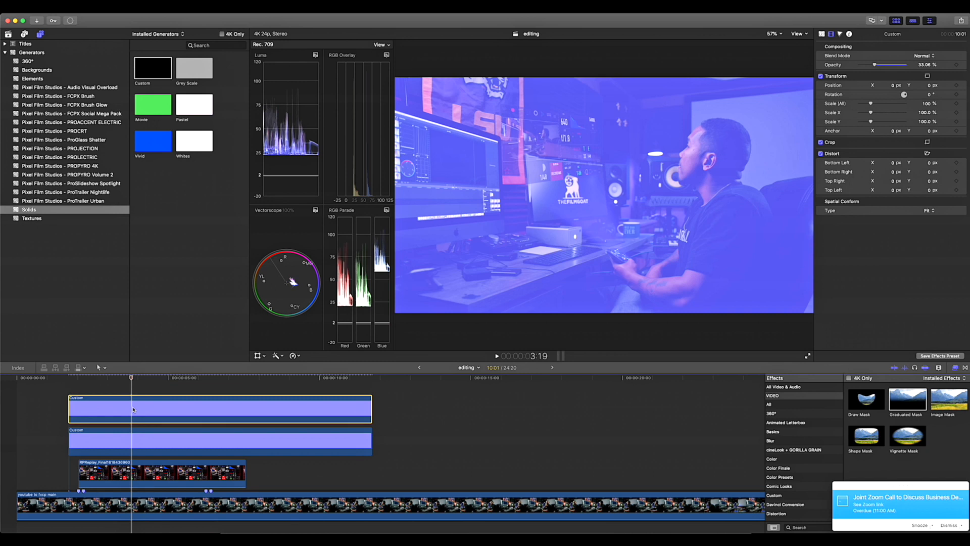
click(862, 442)
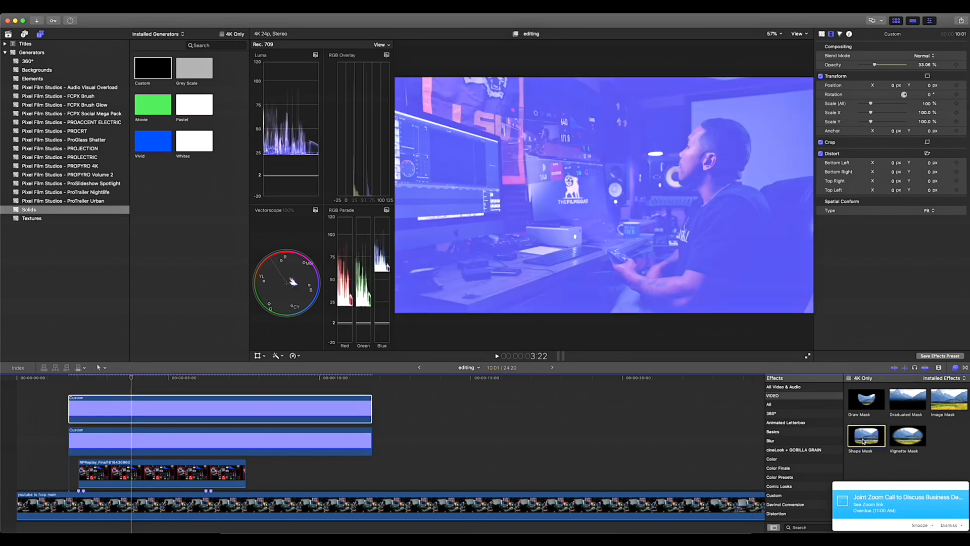
drag(867, 441, 141, 410)
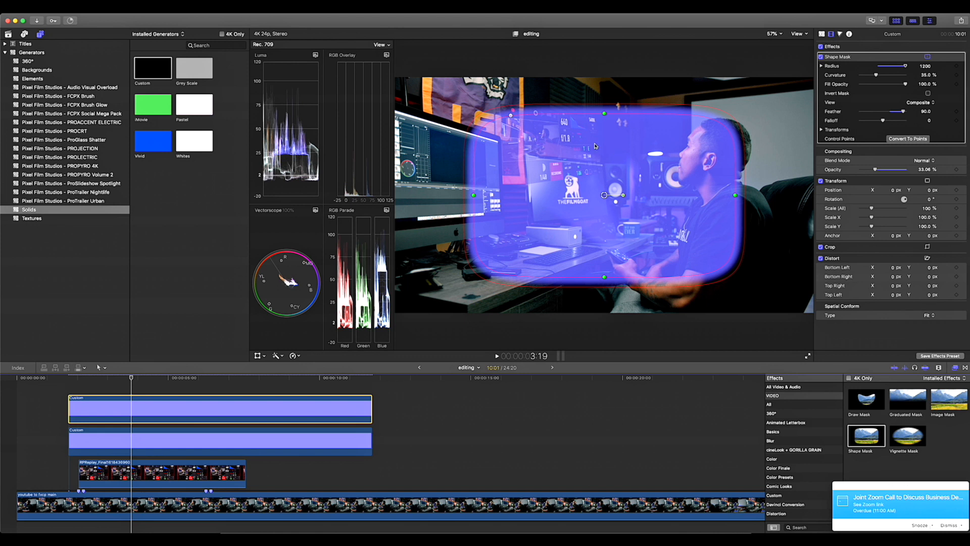
Turn the shape mask into a soft circular glow over the hologram with Radius 29, Curvature 100% and Feather about 1072.
mouse_move(876, 76)
mouse_down()
mouse_move(904, 78)
mouse_move(872, 82)
mouse_move(904, 79)
mouse_move(873, 80)
mouse_move(893, 79)
mouse_up()
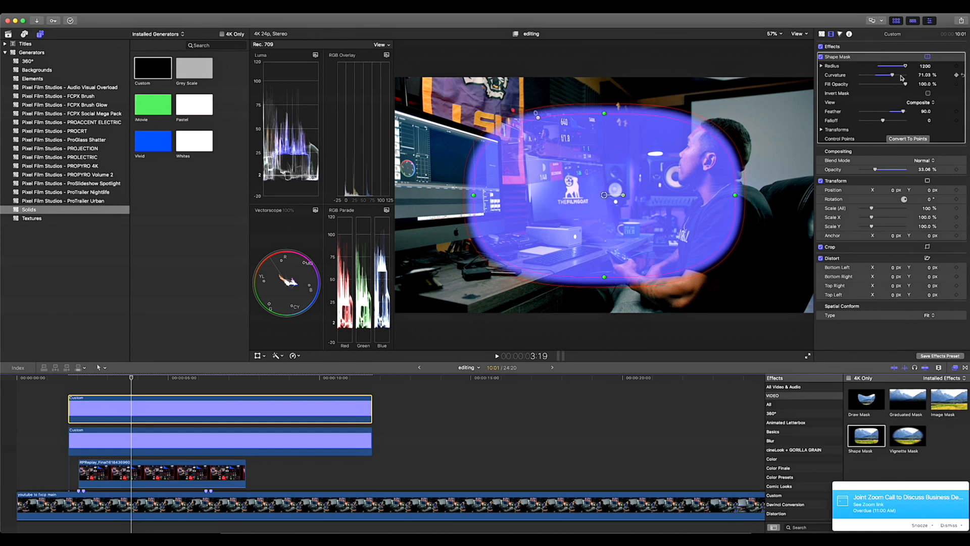
drag(906, 67, 871, 87)
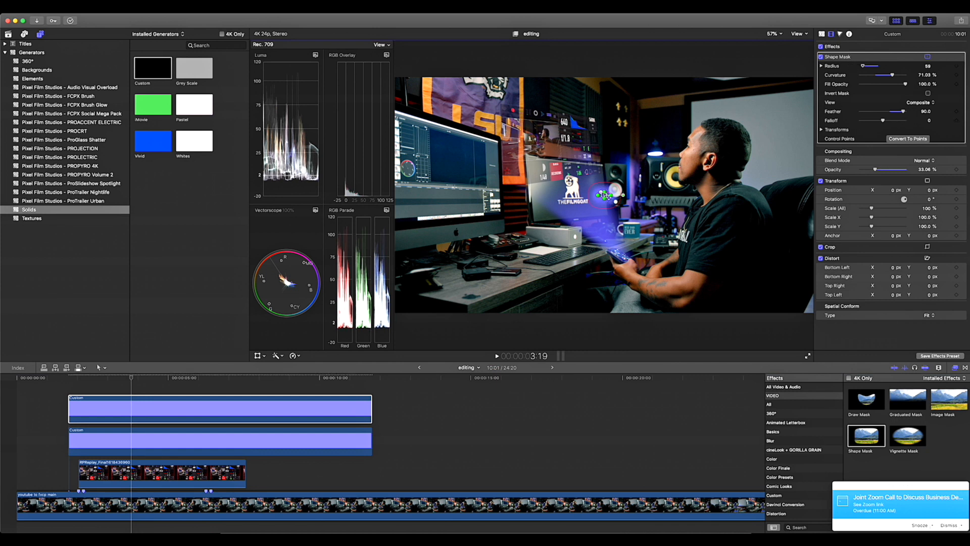
drag(604, 196, 606, 194)
drag(864, 67, 869, 66)
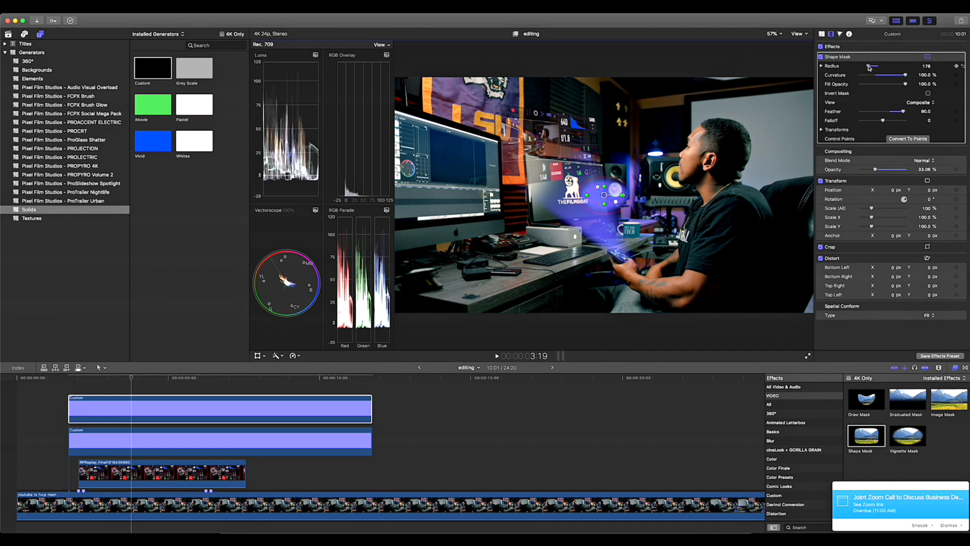
drag(606, 198, 557, 146)
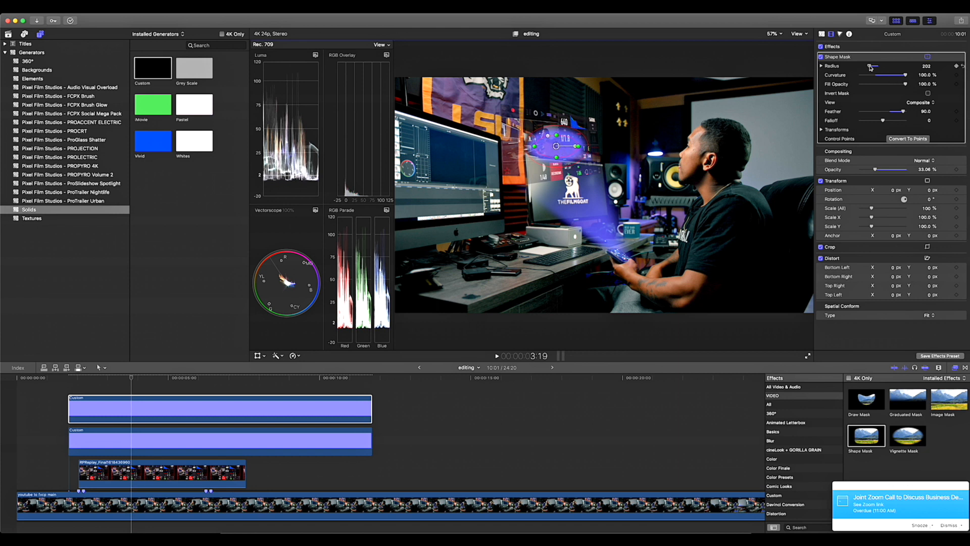
drag(868, 66, 863, 75)
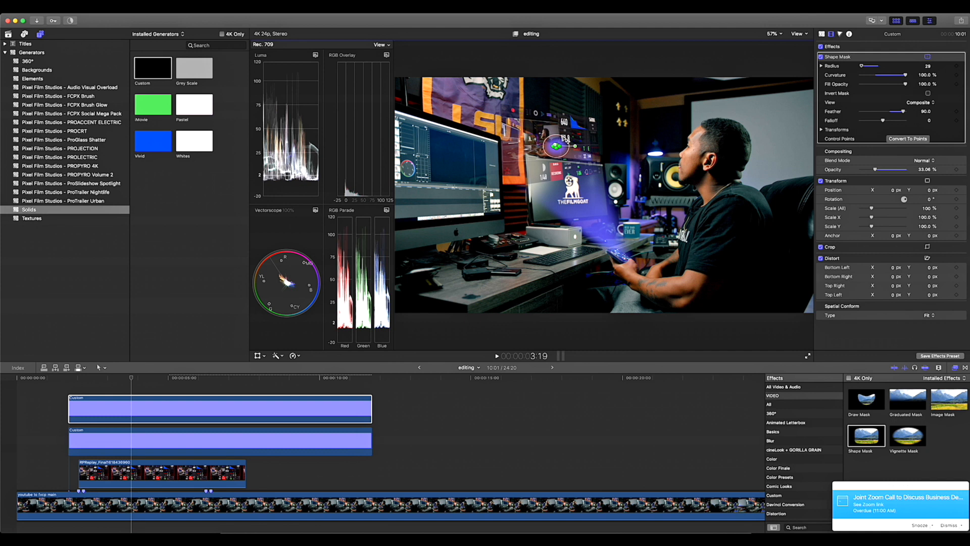
drag(575, 146, 632, 156)
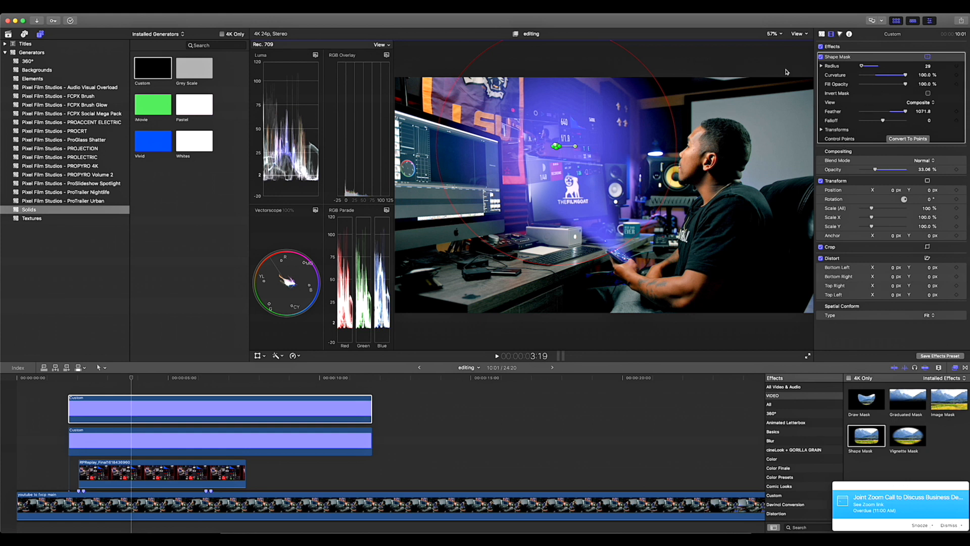
Lower the upper solid's opacity to about 3.9%, toggling its effects off and on to compare the glow.
drag(875, 173, 862, 192)
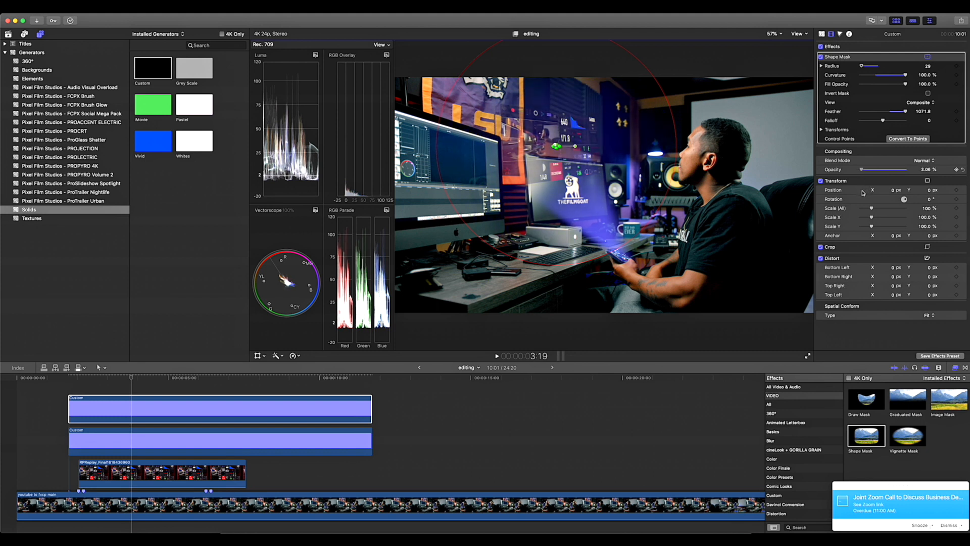
click(821, 47)
click(820, 47)
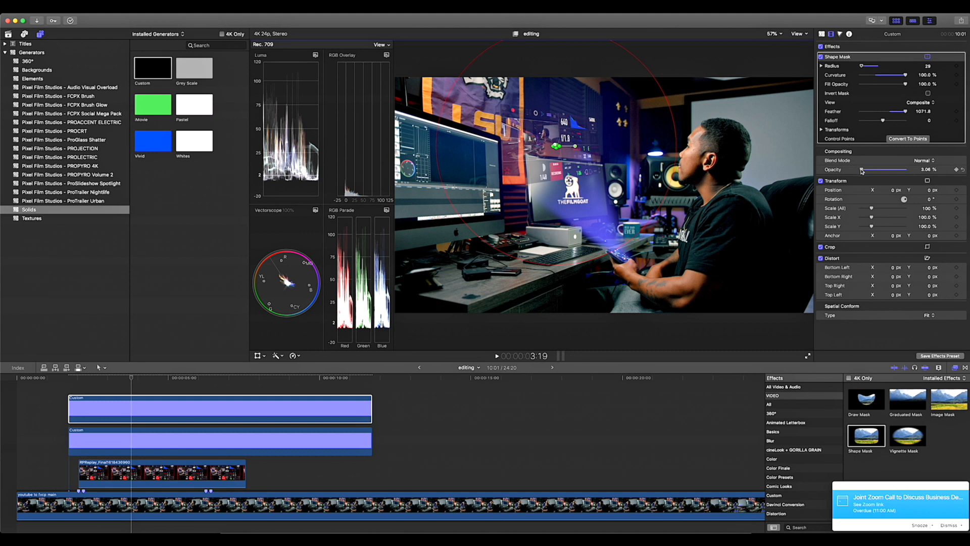
drag(861, 170, 862, 172)
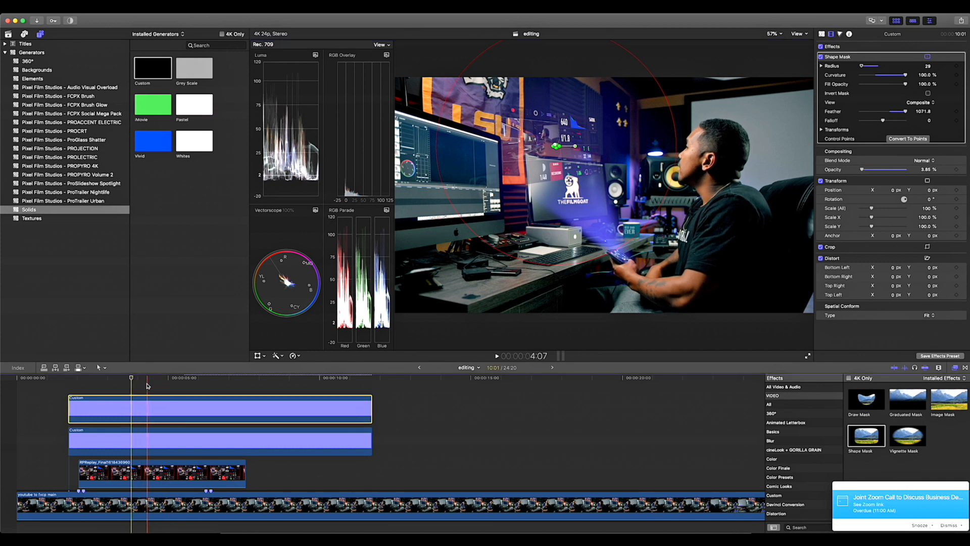
Add a Color Board exposure correction to the RPReplay hologram clip, raising the highlights and lowering the shadows.
click(133, 479)
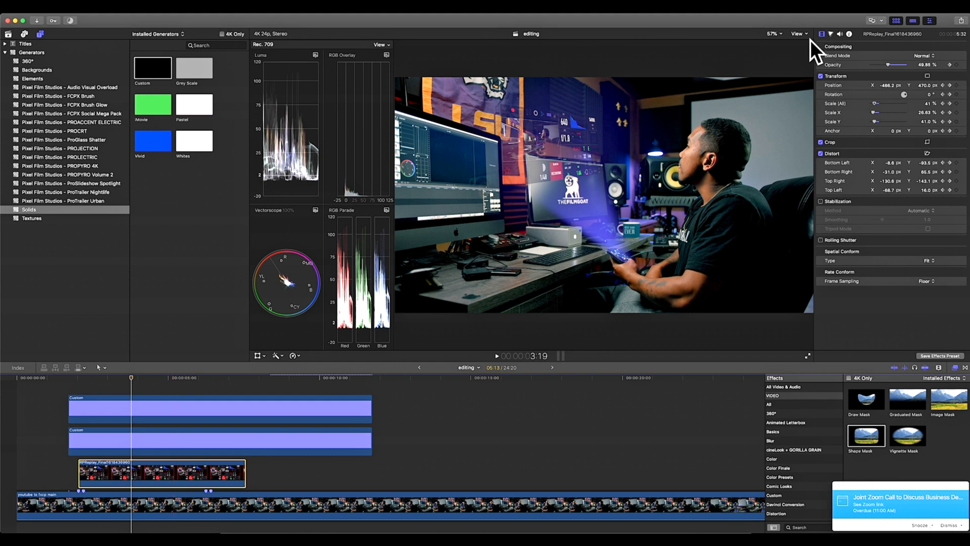
click(831, 35)
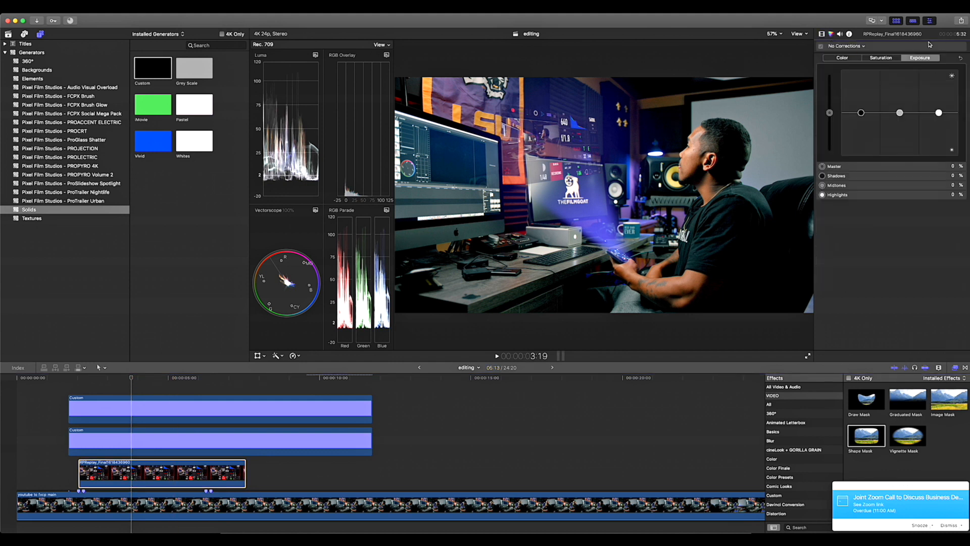
drag(938, 112, 938, 91)
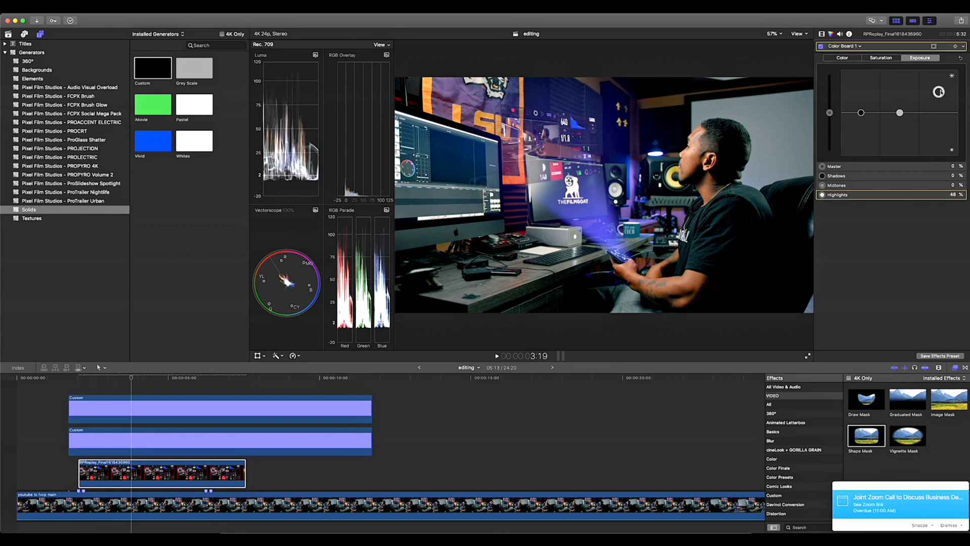
drag(861, 113, 863, 124)
drag(937, 94, 939, 89)
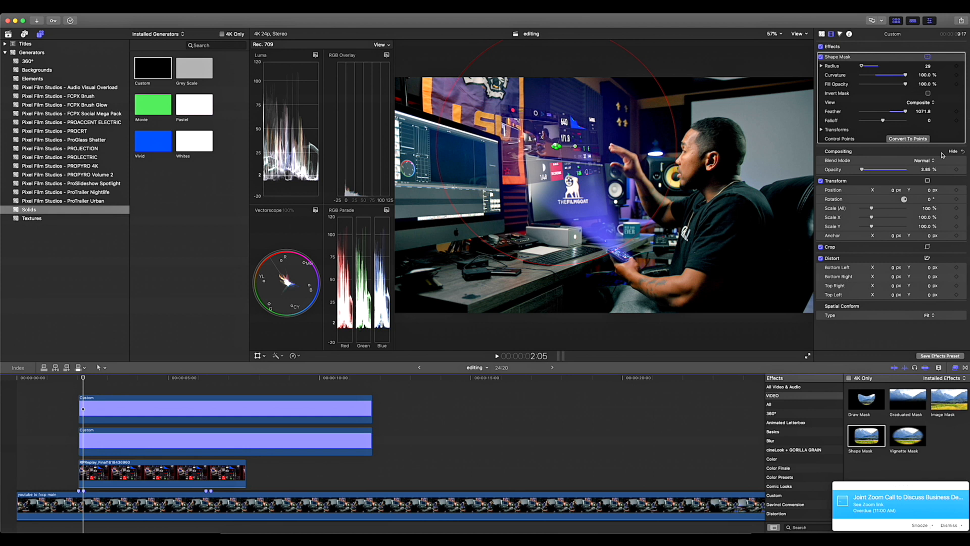
Keyframe the upper solid's opacity to fade in, holding its current level at 2:05 and setting 0% at 2:01.
key(space)
click(83, 380)
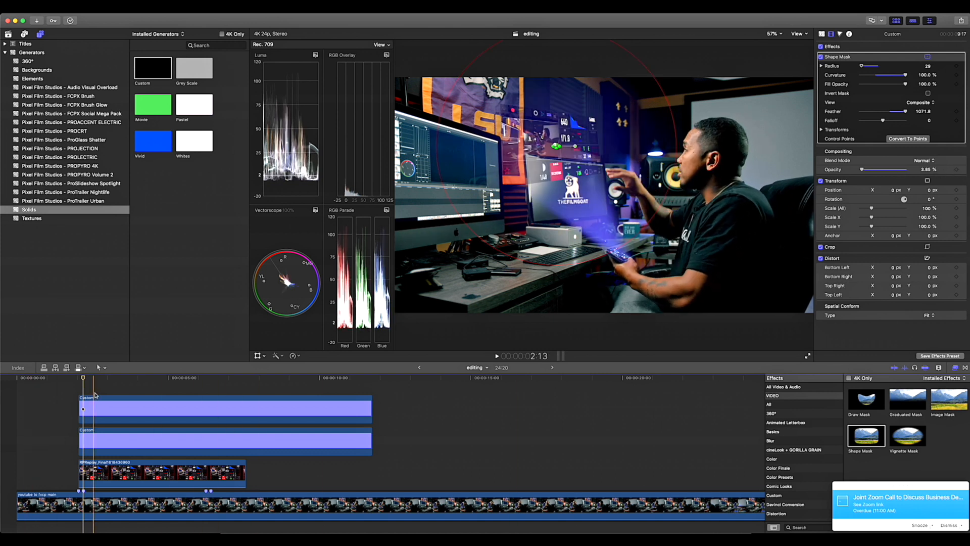
click(95, 408)
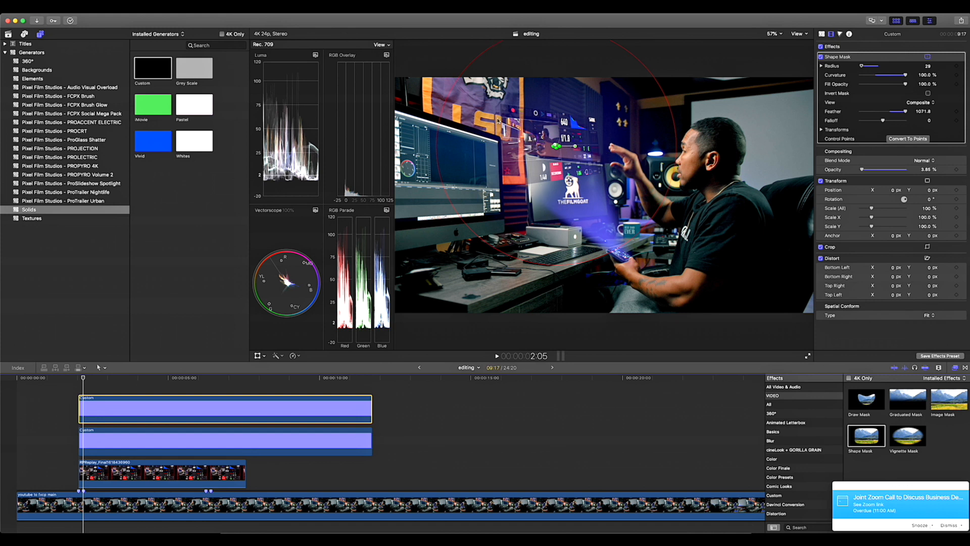
click(956, 170)
click(78, 379)
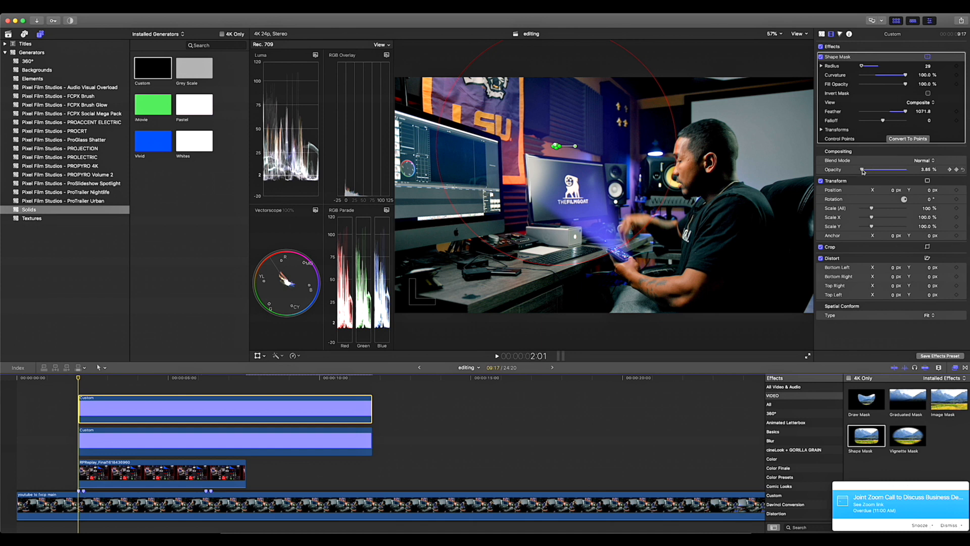
drag(863, 171, 804, 170)
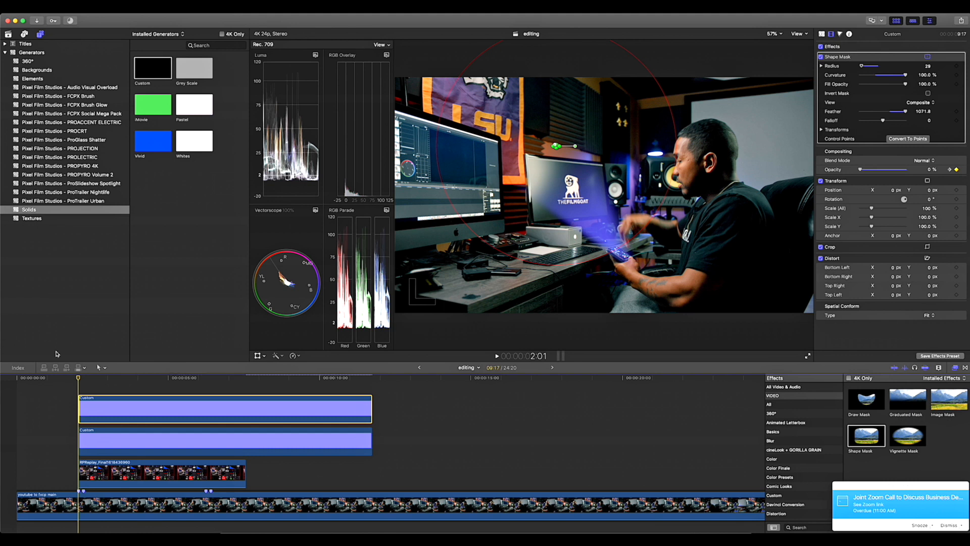
Play the start of the hologram repeatedly from 2:01 to check the glow's fade-in.
key(space)
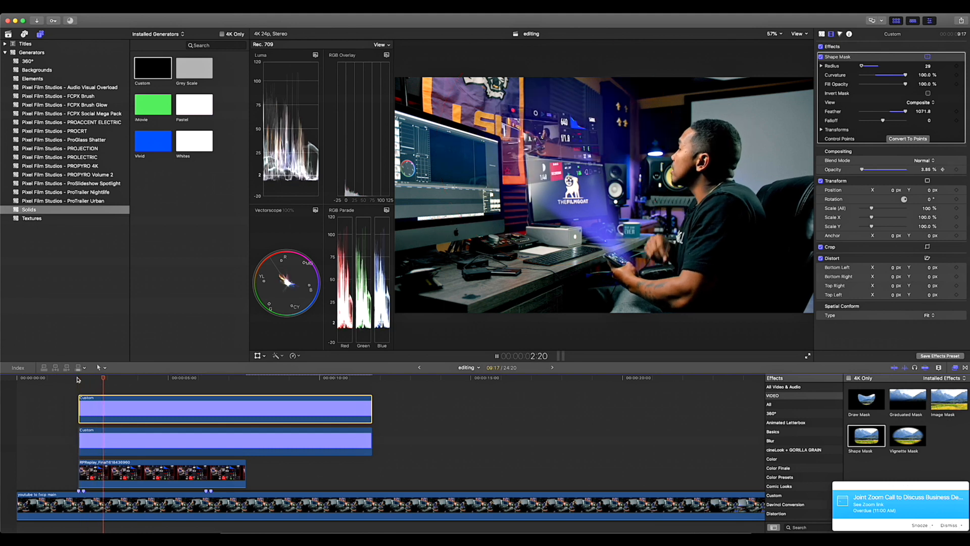
click(78, 378)
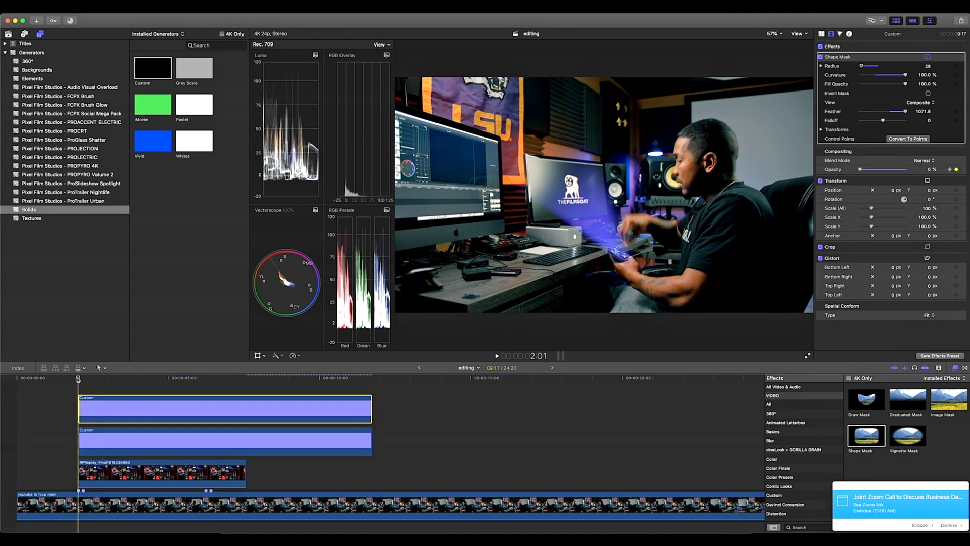
key(space)
key(space)
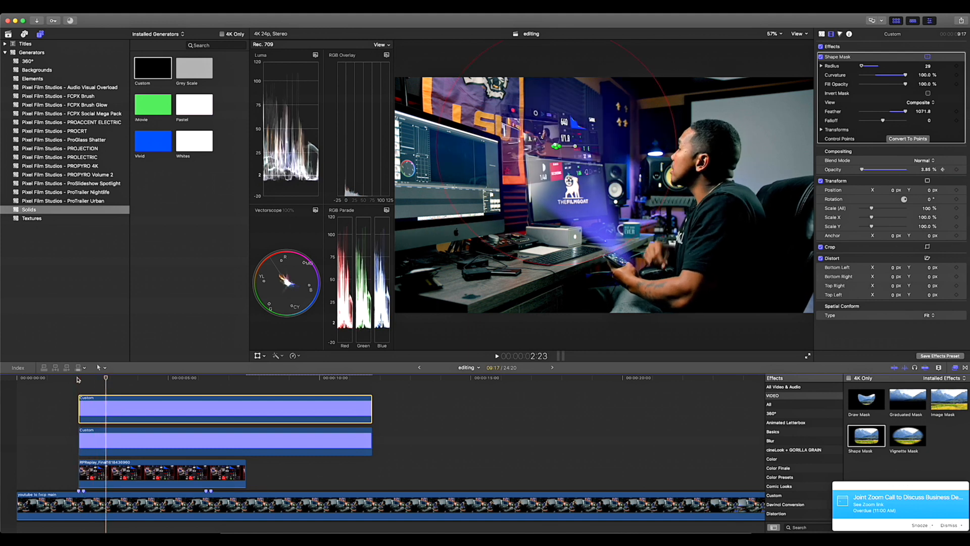
click(78, 377)
Keyframe the Target and Center of the lower solid's third Graduated Mask at 2:05.
click(81, 441)
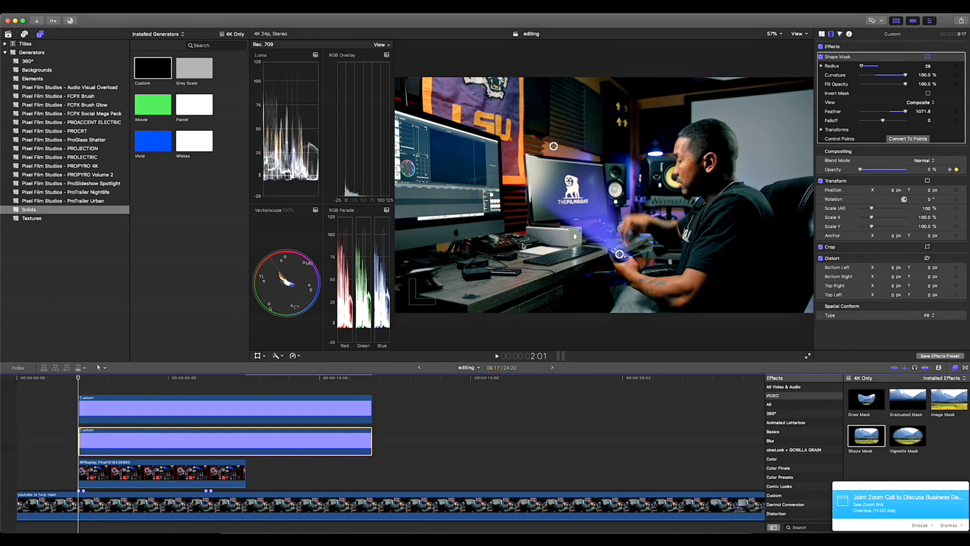
click(84, 379)
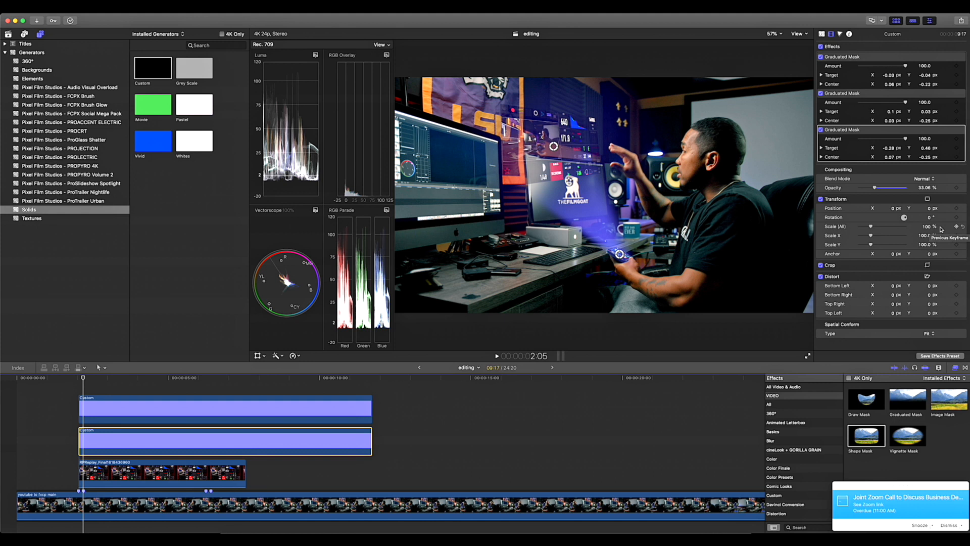
click(906, 135)
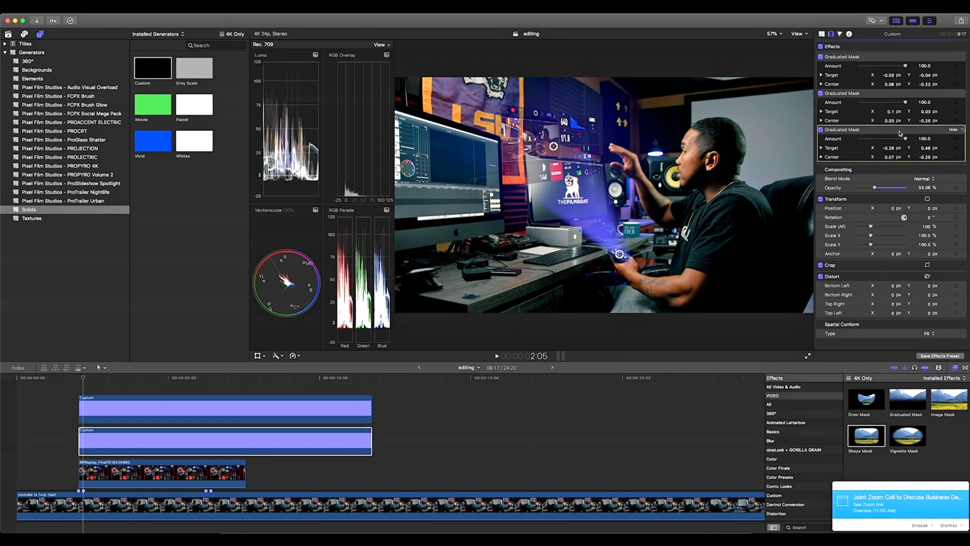
click(821, 130)
click(821, 132)
click(957, 148)
click(956, 157)
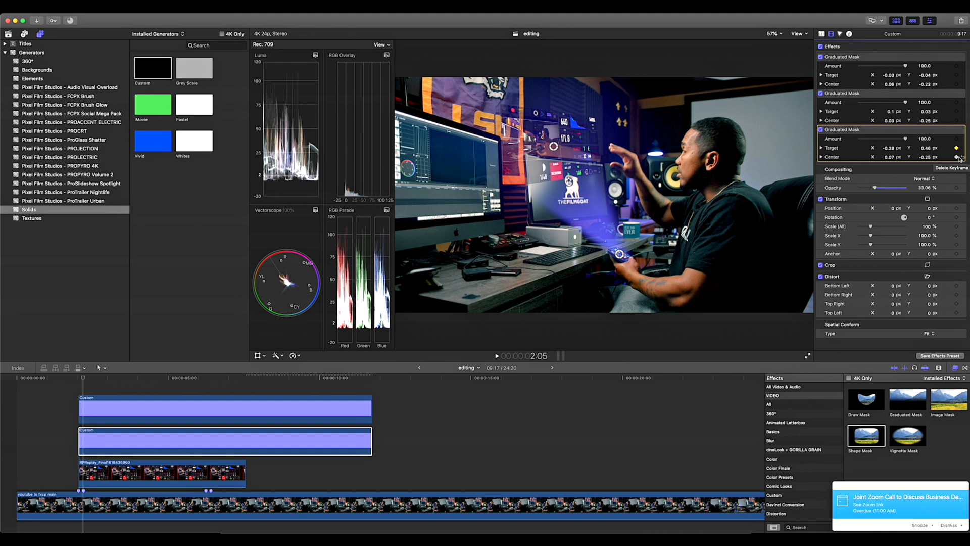
At 2:01, pull the third mask's target down to the handheld device, about X -0.01, Y 0.01, and play back the beam's growth.
click(88, 379)
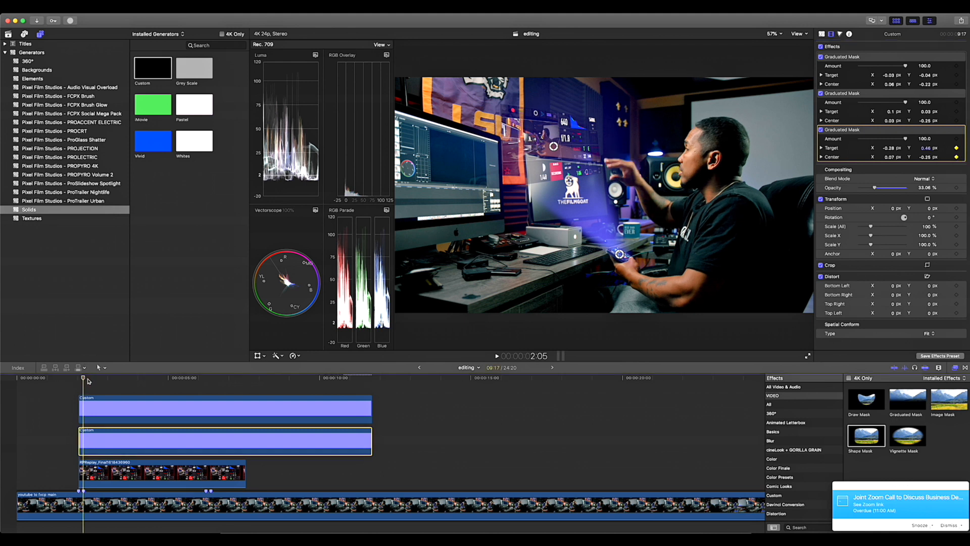
click(81, 381)
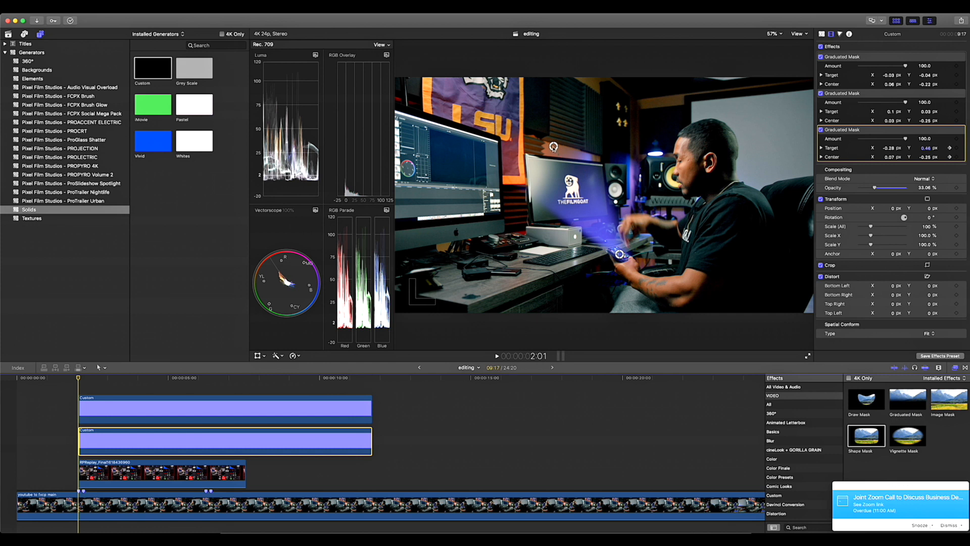
drag(554, 147, 618, 252)
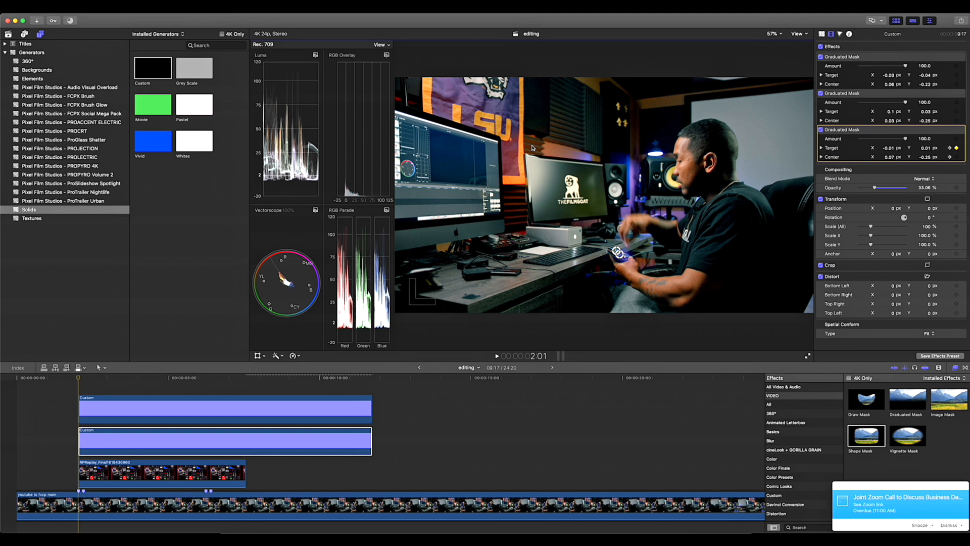
click(69, 379)
key(space)
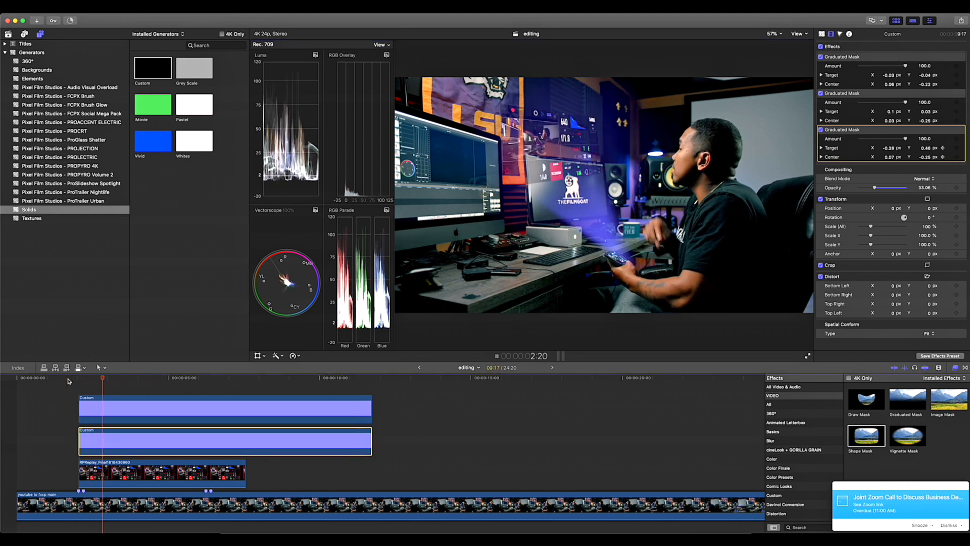
click(68, 379)
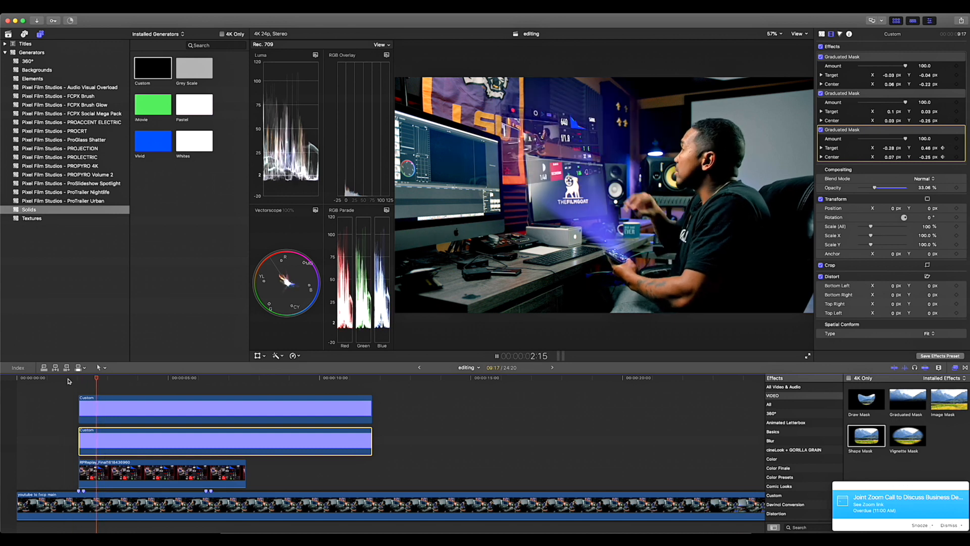
key(space)
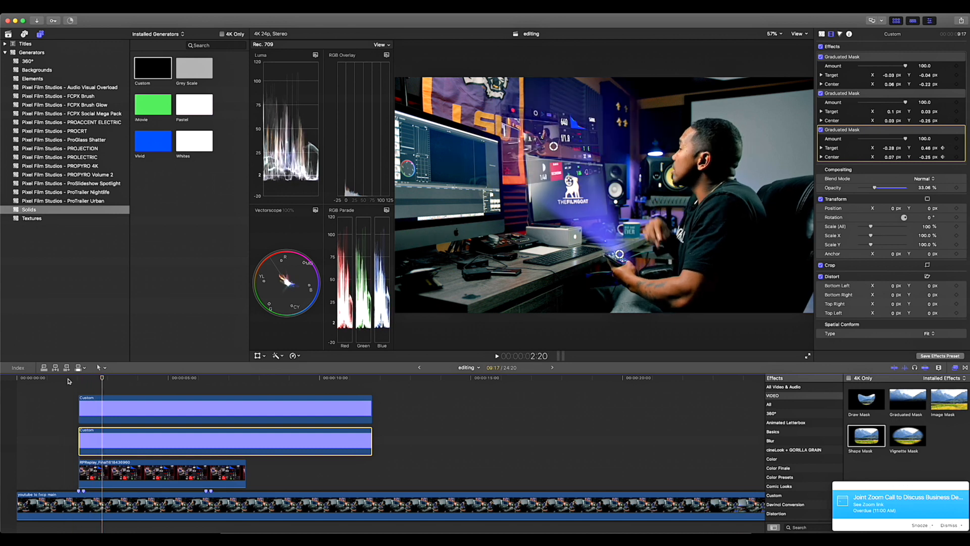
Extend the upper solid's end by one frame to match the lower solid's end.
click(206, 379)
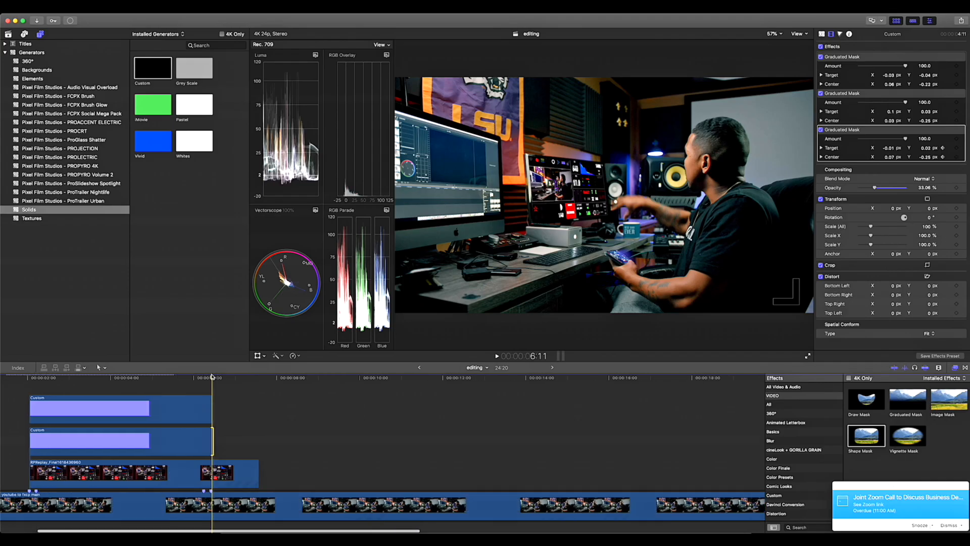
key(super+equal)
key(super+equal)
key(super+equal)
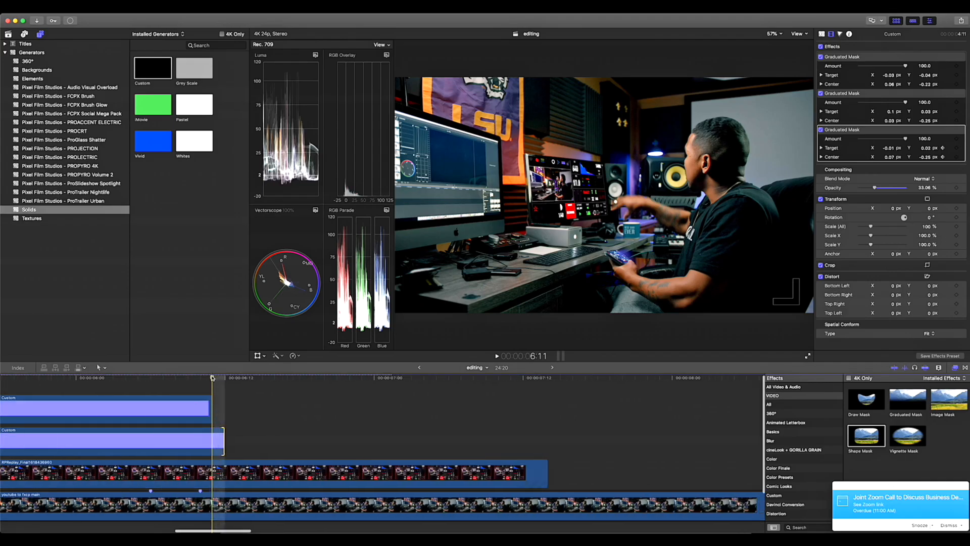
drag(212, 410, 225, 410)
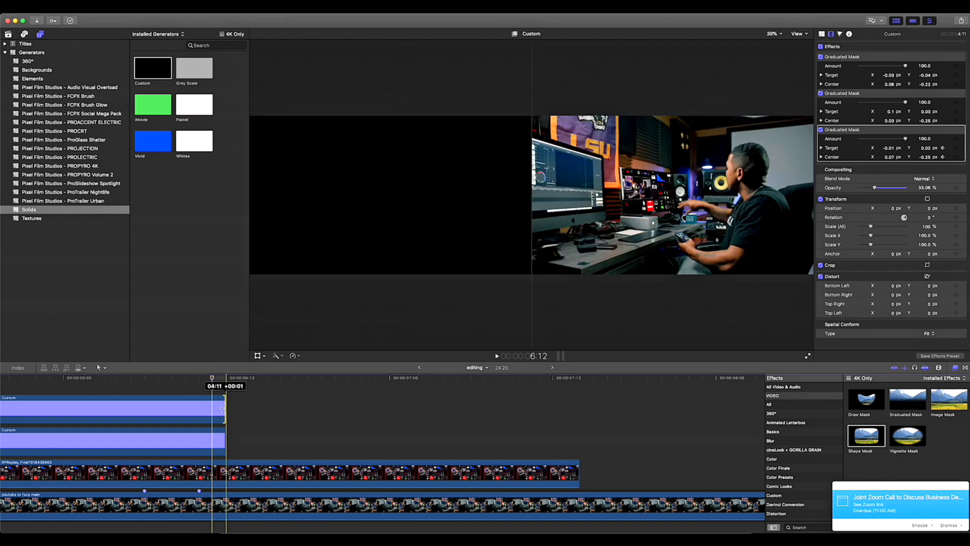
Play the whole hologram animation from 1:13 to past 7:00 to check the beam and screen transitions.
click(87, 382)
key(super+minus)
key(super+minus)
key(super+minus)
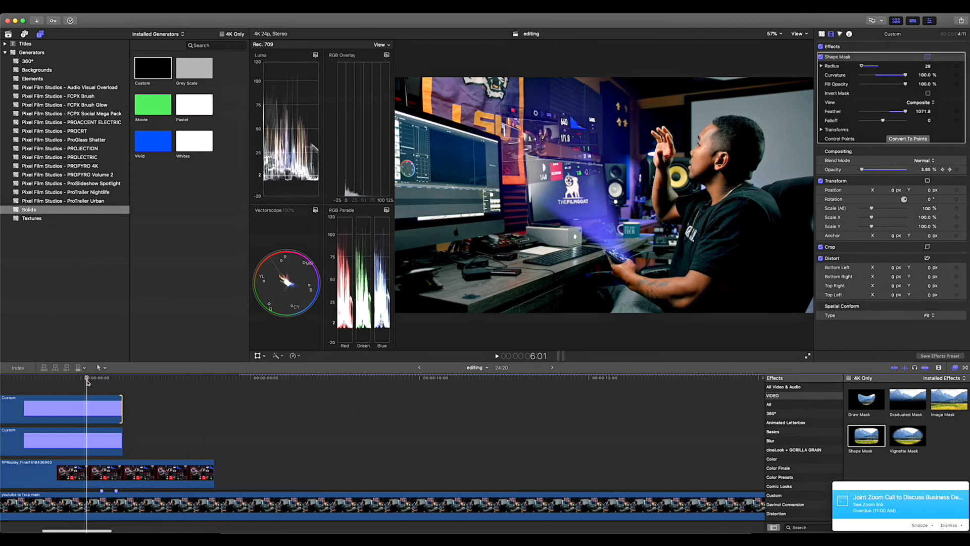
scroll(87, 383, left, 2)
click(101, 379)
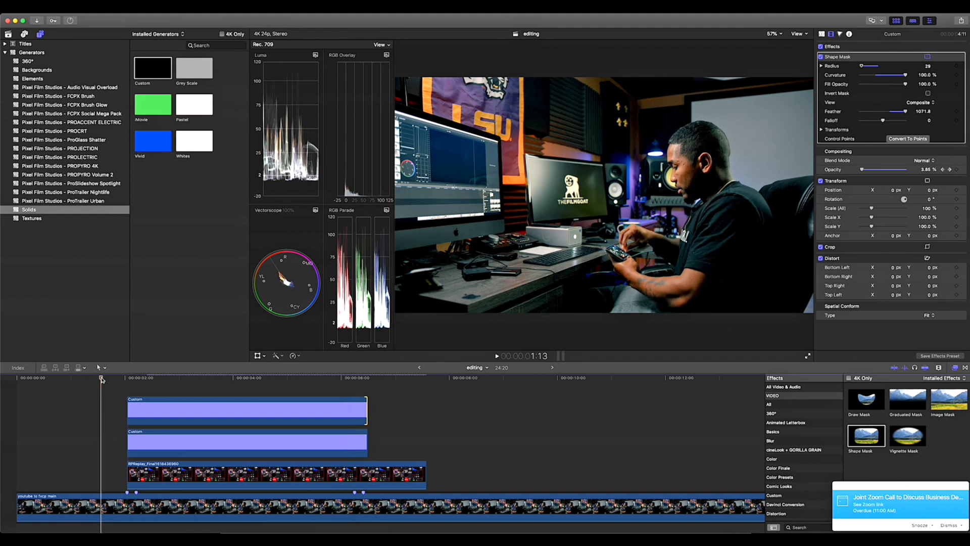
key(space)
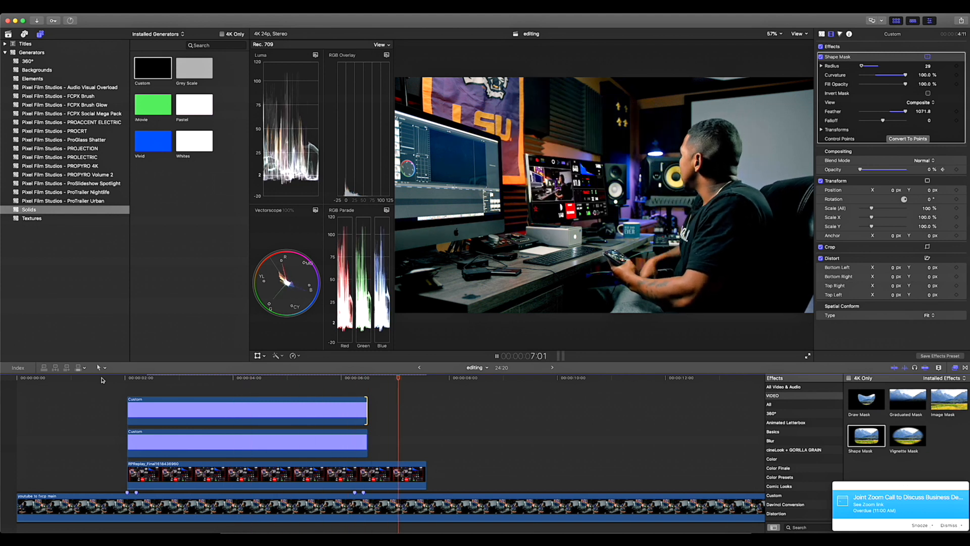
key(space)
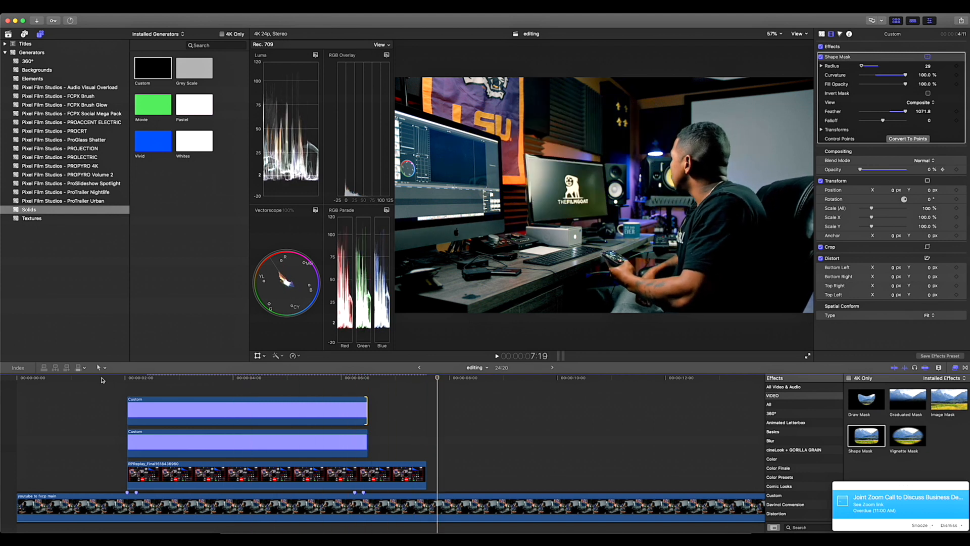
Extend the end of the RPReplay hologram clip to a duration of about 8:18.
drag(426, 475, 599, 477)
click(381, 378)
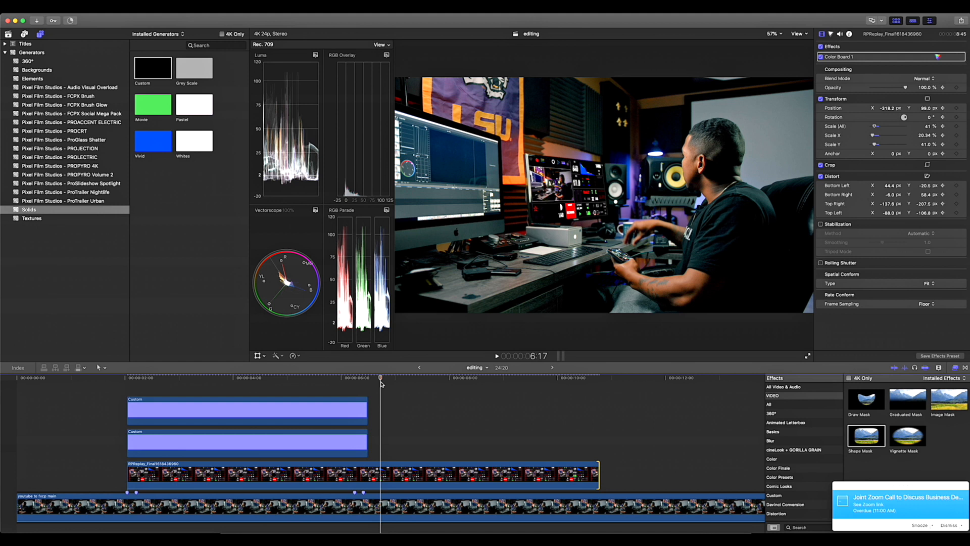
key(c)
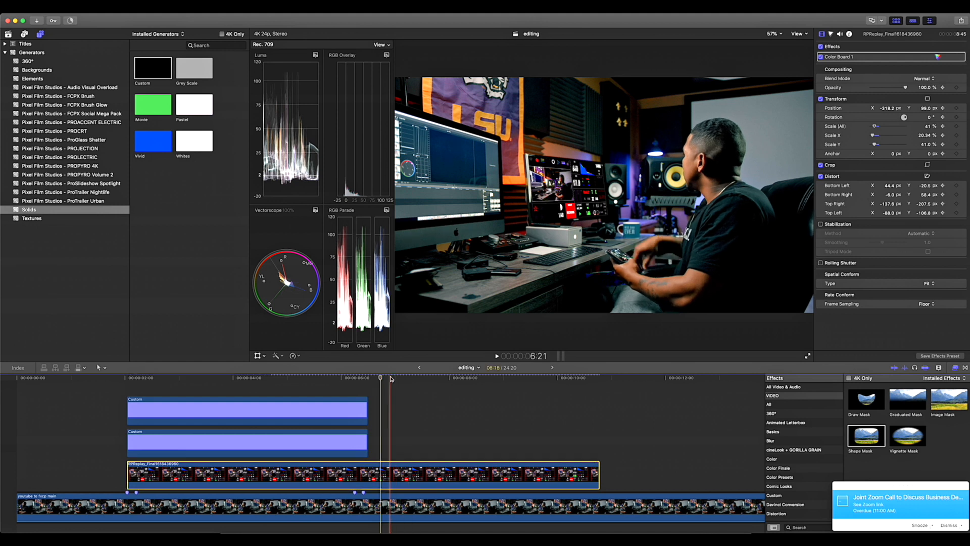
Disable and re-enable the RPReplay clip repeatedly around 6:21 to compare the monitor with and without the overlay.
click(390, 378)
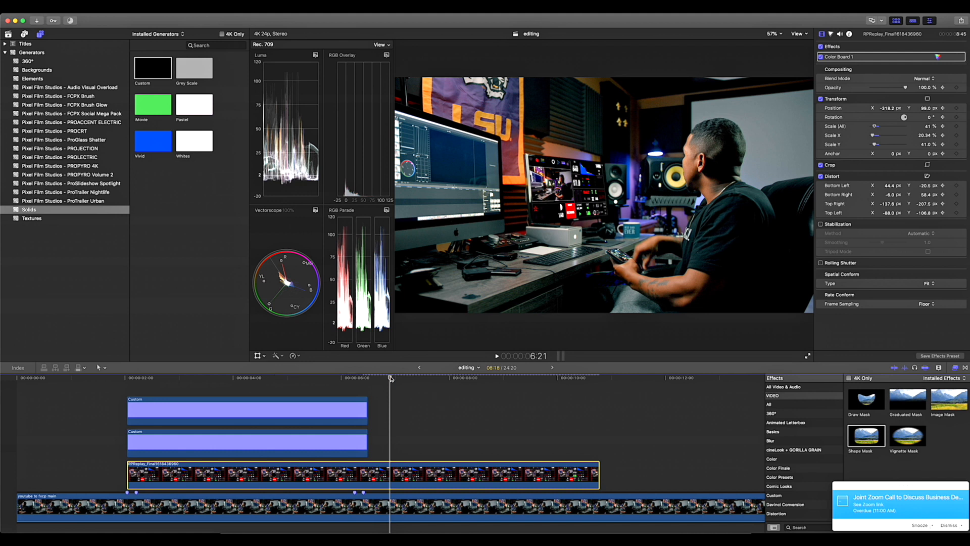
key(v)
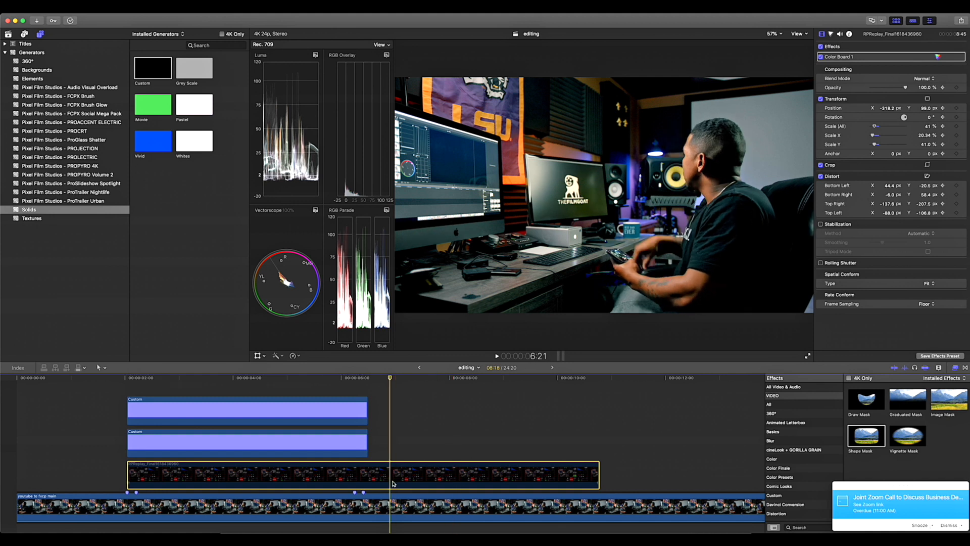
key(v)
key(v)
key(v)
key(v)
key(v)
key(v)
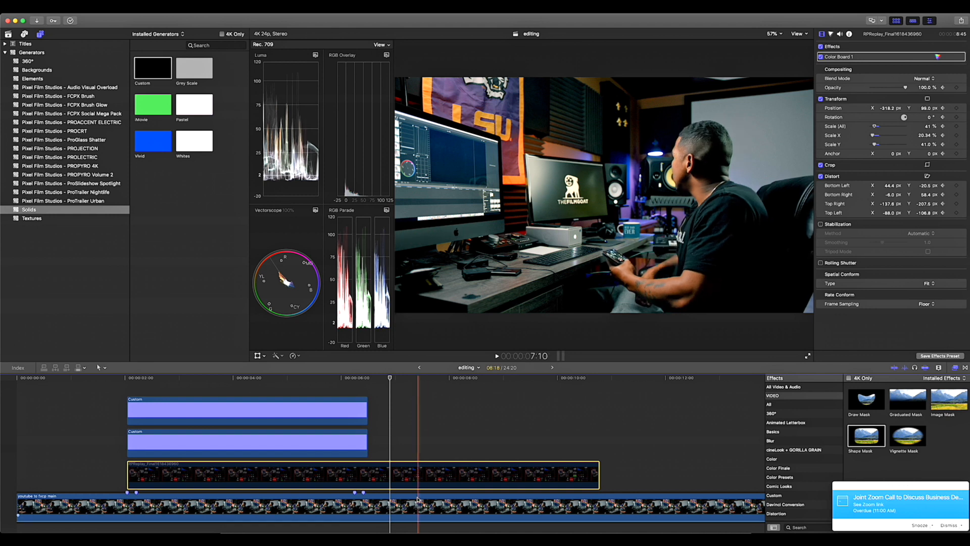
key(v)
key(v)
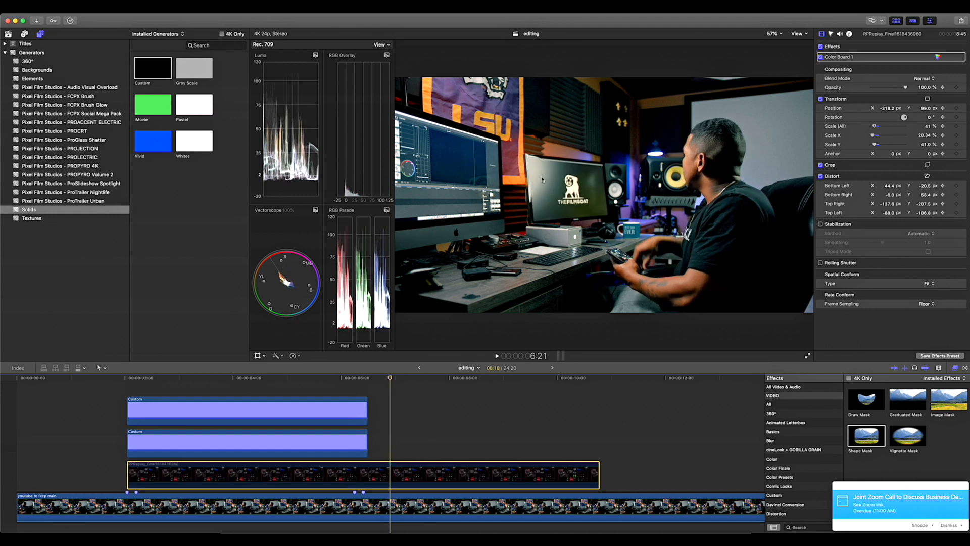
key(v)
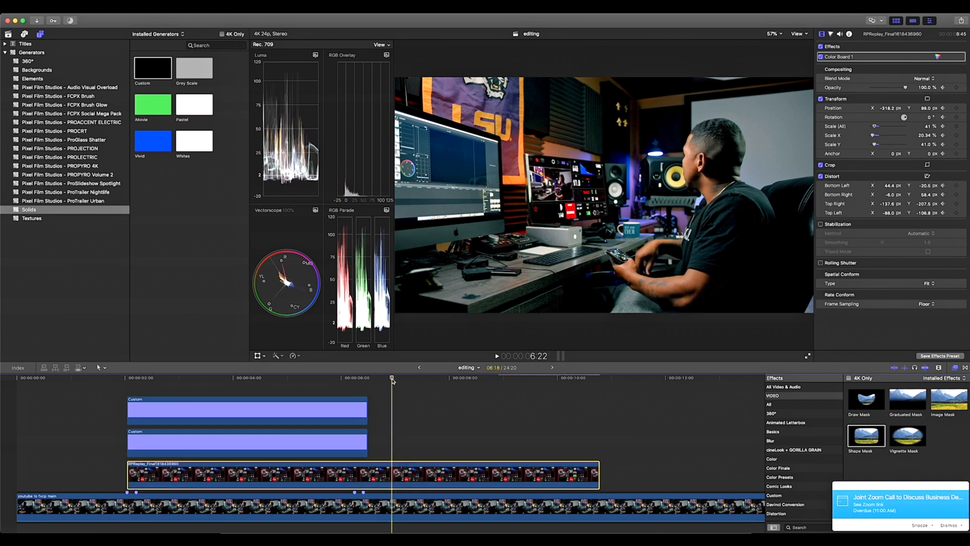
Split the RPReplay clip at about 6:10, where the solids end, and play across the cut.
click(369, 379)
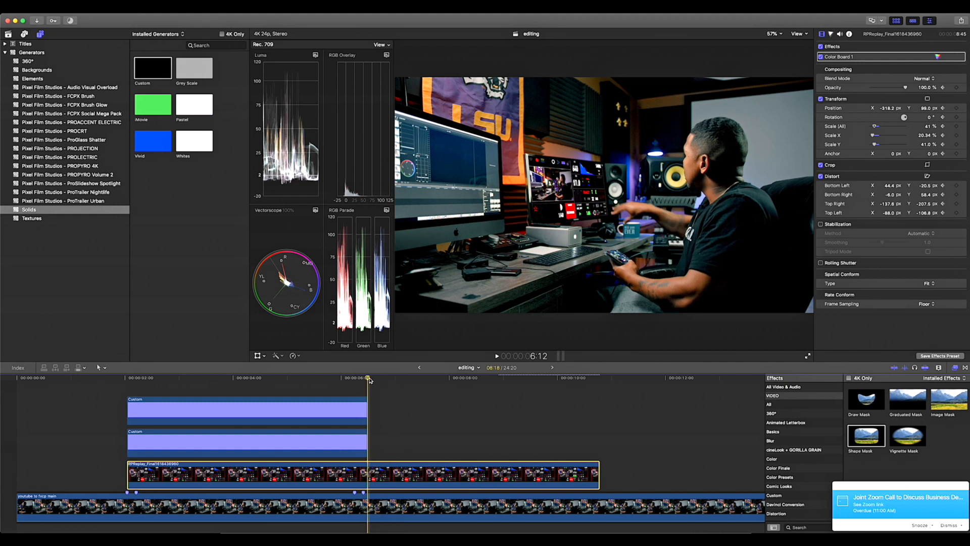
key(b)
click(367, 480)
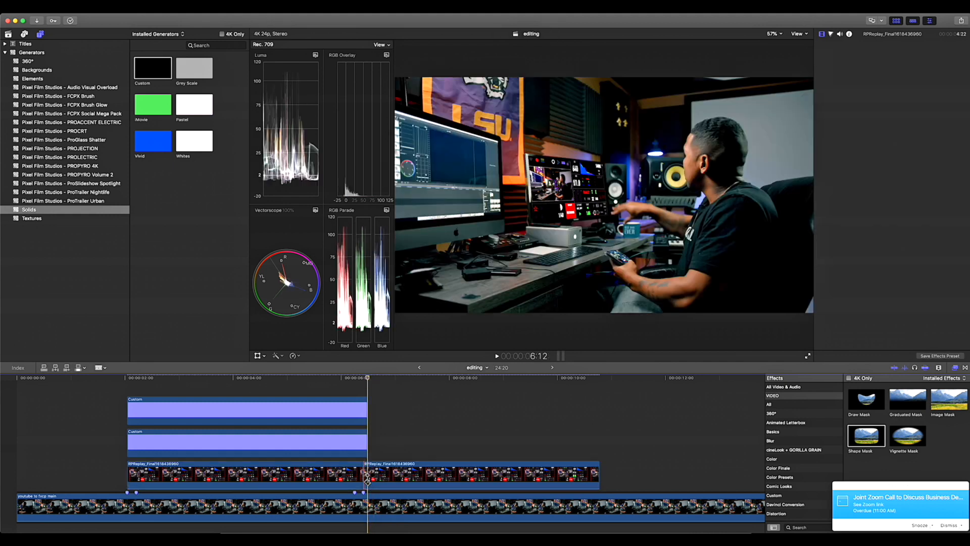
key(a)
click(345, 480)
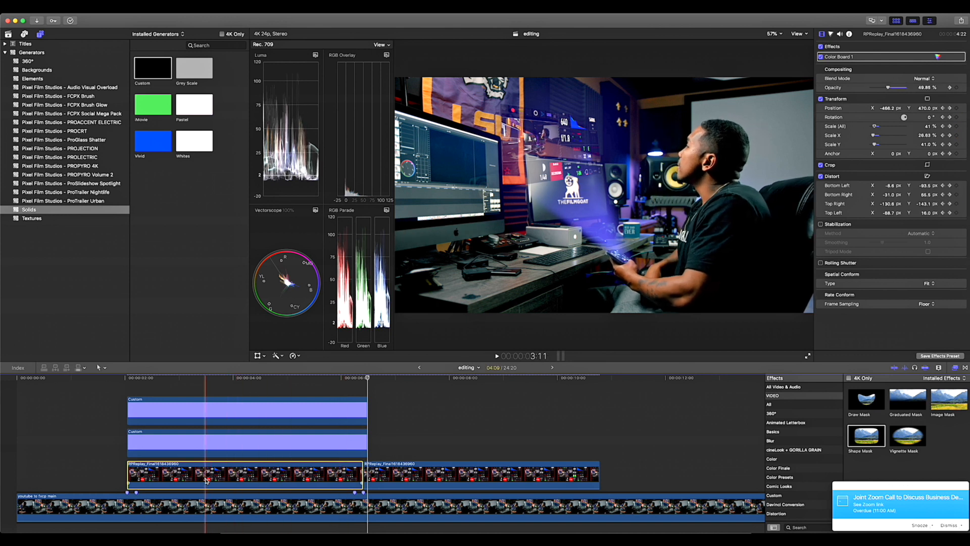
click(373, 480)
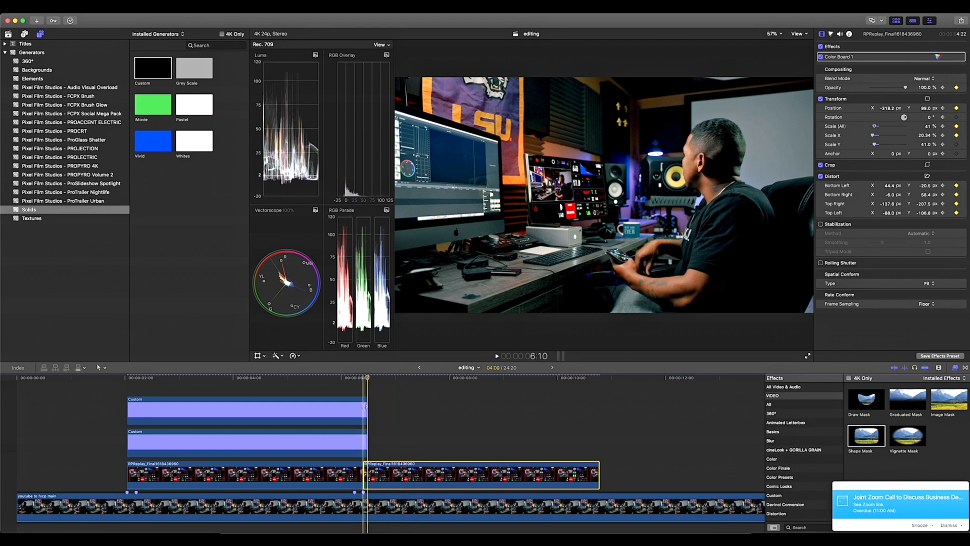
click(349, 383)
key(space)
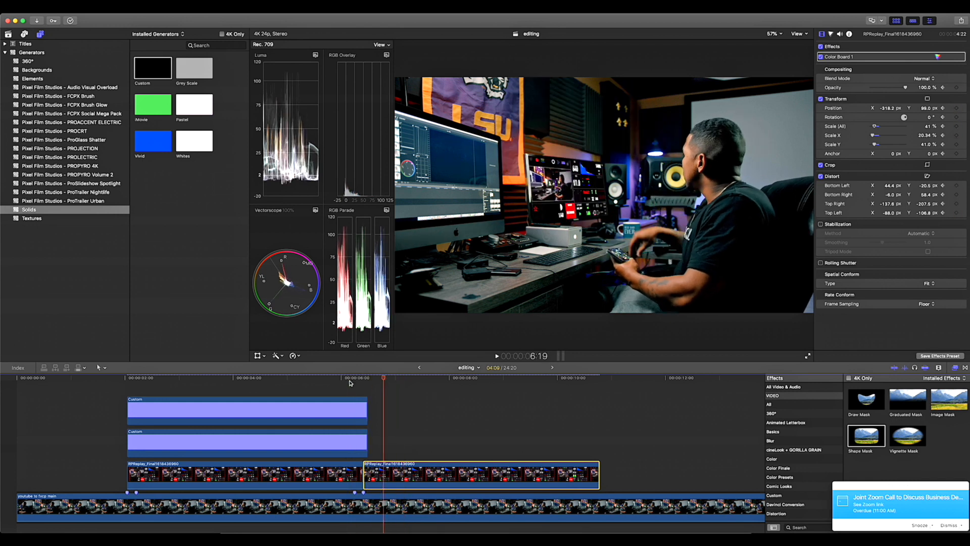
key(space)
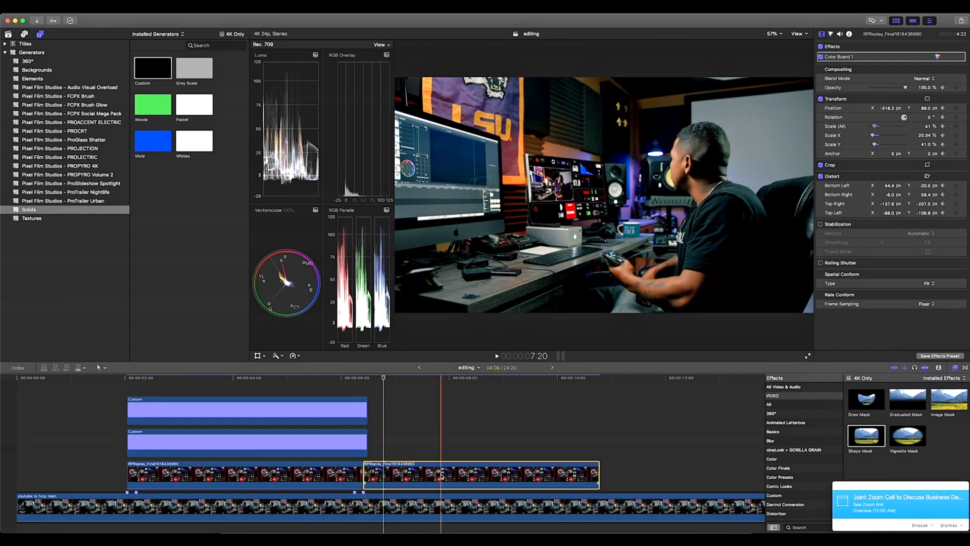
Apply a Graduated Mask to the second RPReplay segment, placing its target at about X -1.34, Y 0.64 and center at X -0.06, Y 0.02.
click(392, 378)
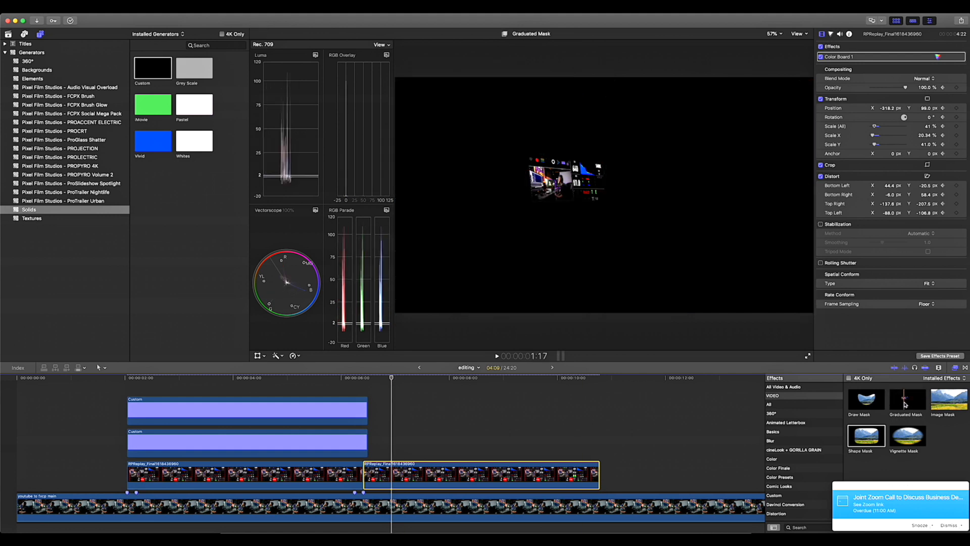
drag(905, 403, 418, 476)
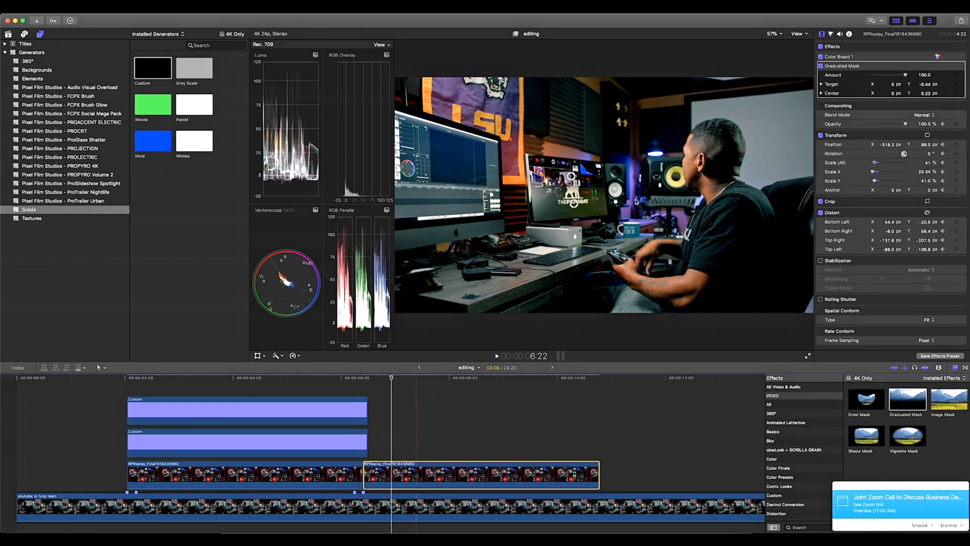
mouse_move(576, 205)
mouse_down()
mouse_move(525, 163)
mouse_move(568, 179)
mouse_move(571, 190)
mouse_up()
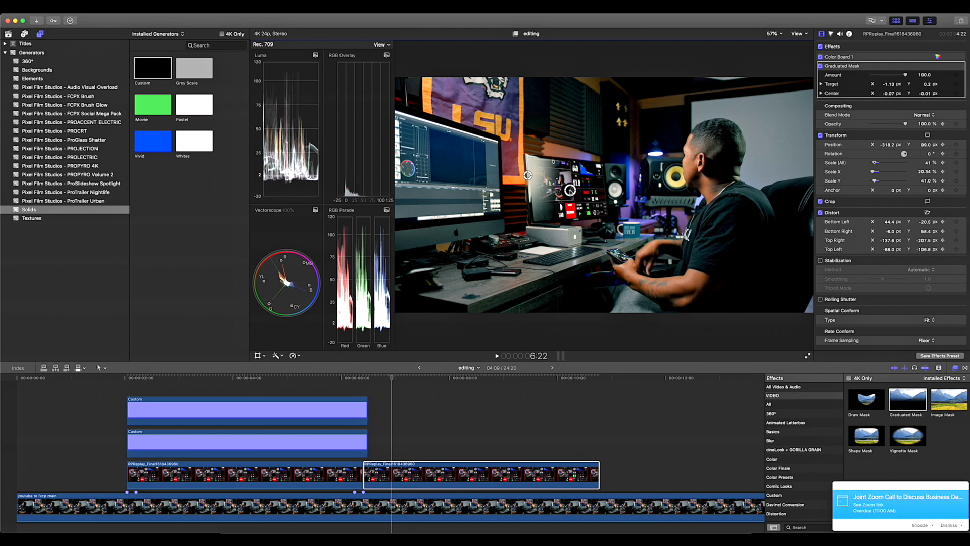
mouse_move(570, 190)
mouse_down()
mouse_move(596, 196)
mouse_move(571, 187)
mouse_up()
drag(529, 172, 517, 142)
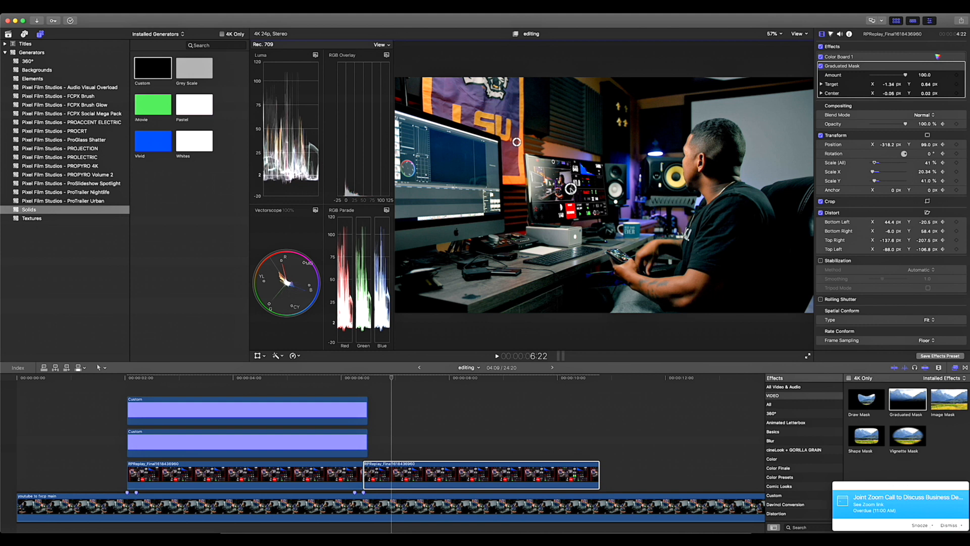
drag(571, 189, 570, 189)
click(955, 462)
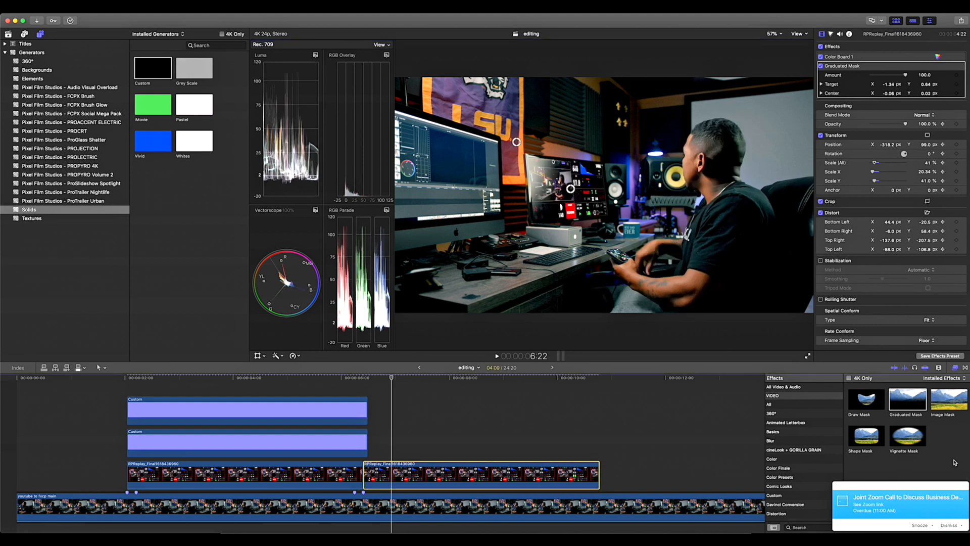
Add another Graduated Mask to the second RPReplay segment, with target at about X 0.72, Y -0.37 and center X 0.32, Y -0.09.
drag(908, 405, 452, 472)
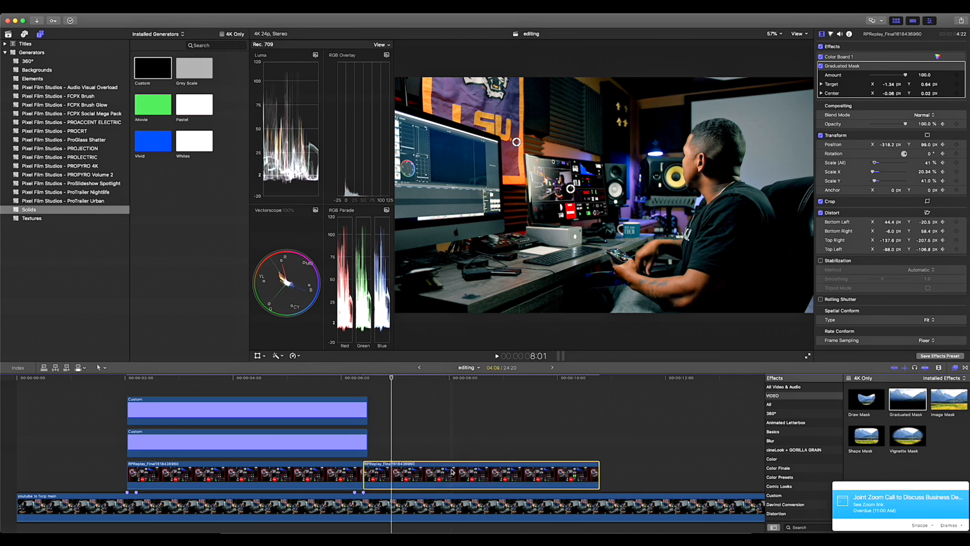
drag(587, 207, 618, 224)
drag(571, 176, 579, 190)
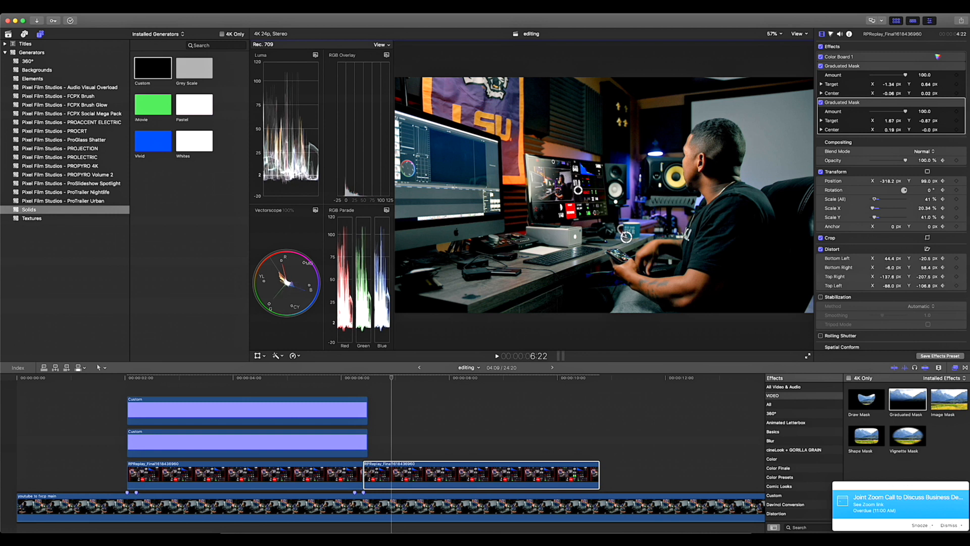
drag(626, 235, 603, 216)
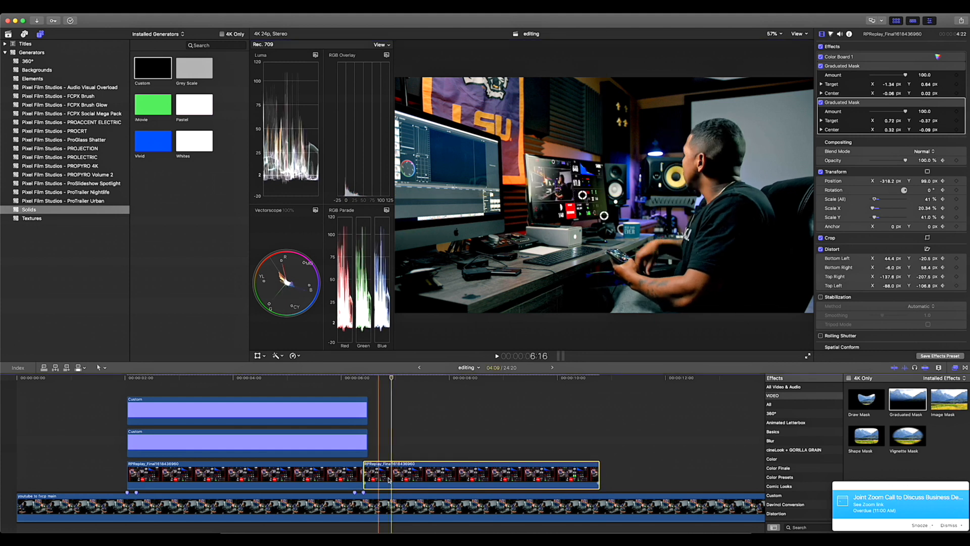
Disable and re-enable the masked second RPReplay segment repeatedly at 6:22 to compare the monitor with and without it.
click(878, 57)
click(392, 379)
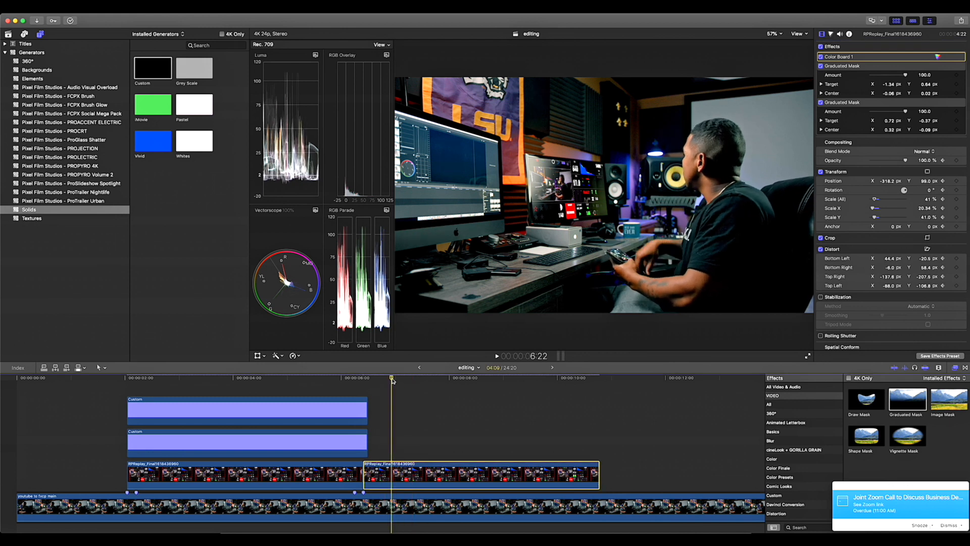
key(v)
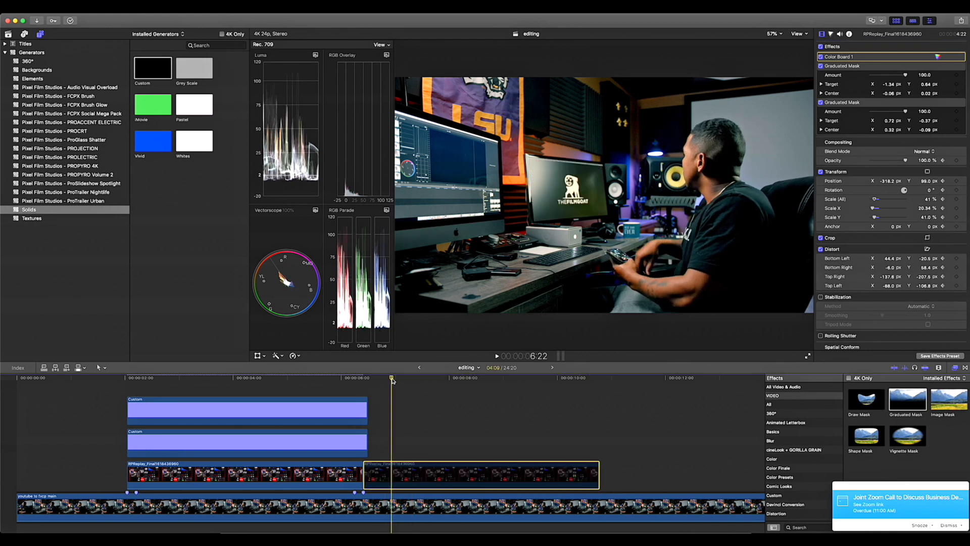
key(v)
key(v)
key(v)
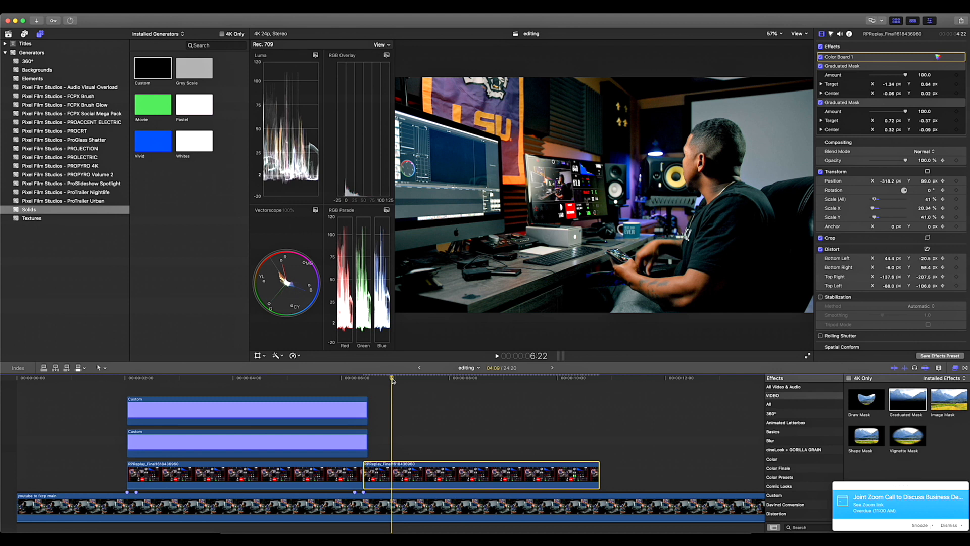
key(v)
key(v)
key(v)
key(v)
Adjust the segment's Color Board exposure to about 11% shadows and 43% highlights.
click(831, 35)
drag(862, 122, 864, 109)
drag(937, 92, 938, 96)
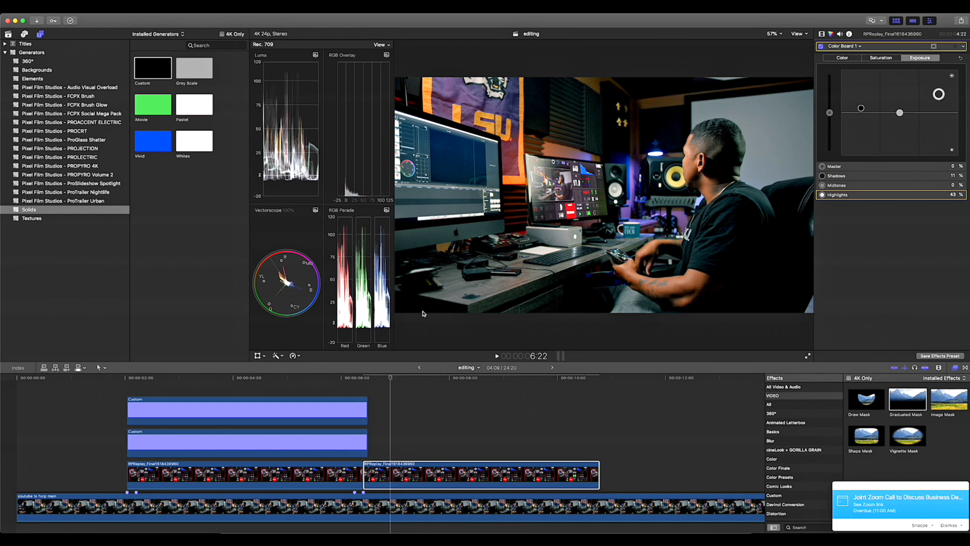
click(392, 379)
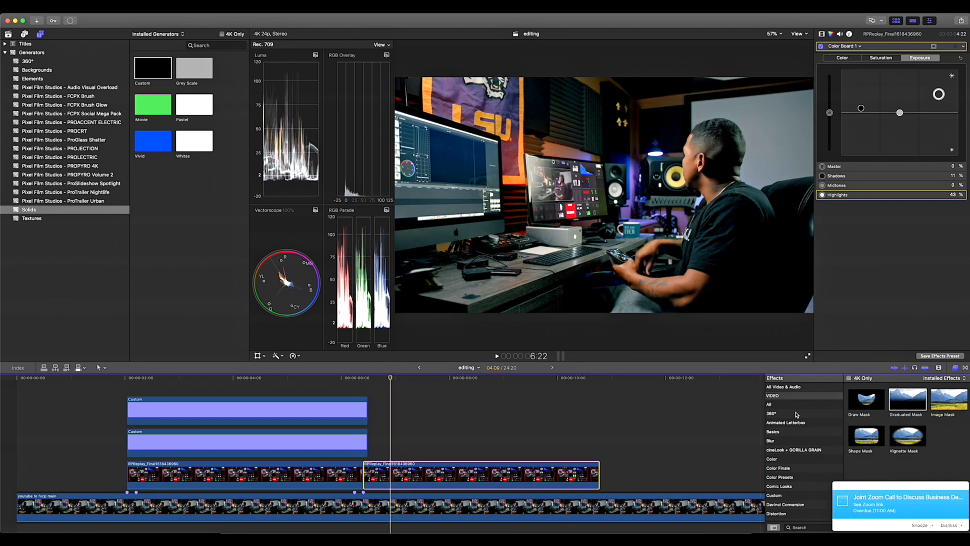
Apply the Focus blur effect to the second RPReplay segment.
click(783, 441)
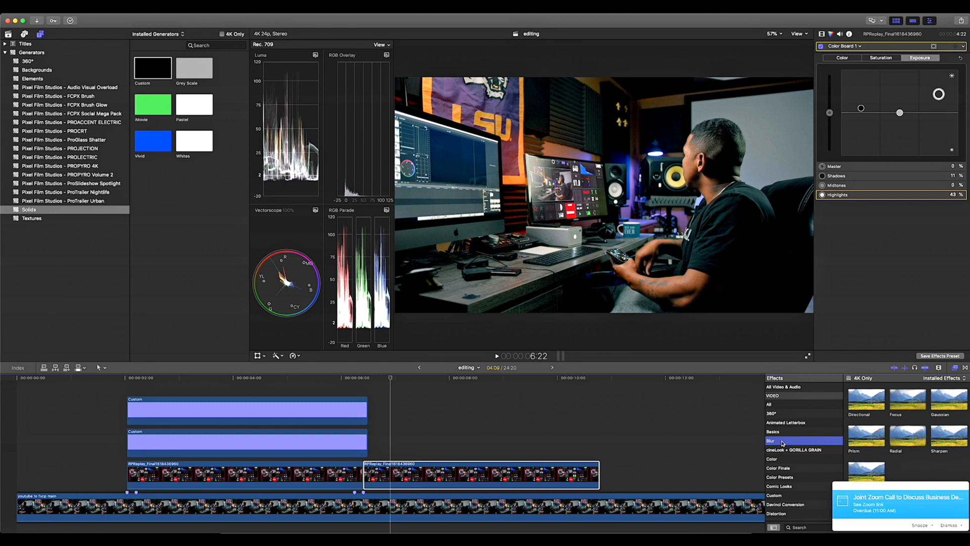
click(906, 409)
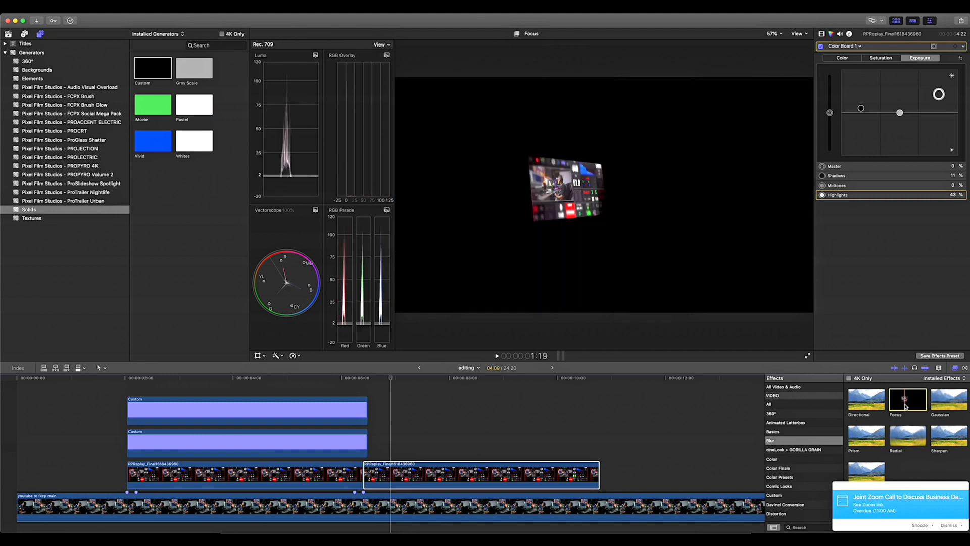
drag(906, 405, 438, 479)
click(440, 470)
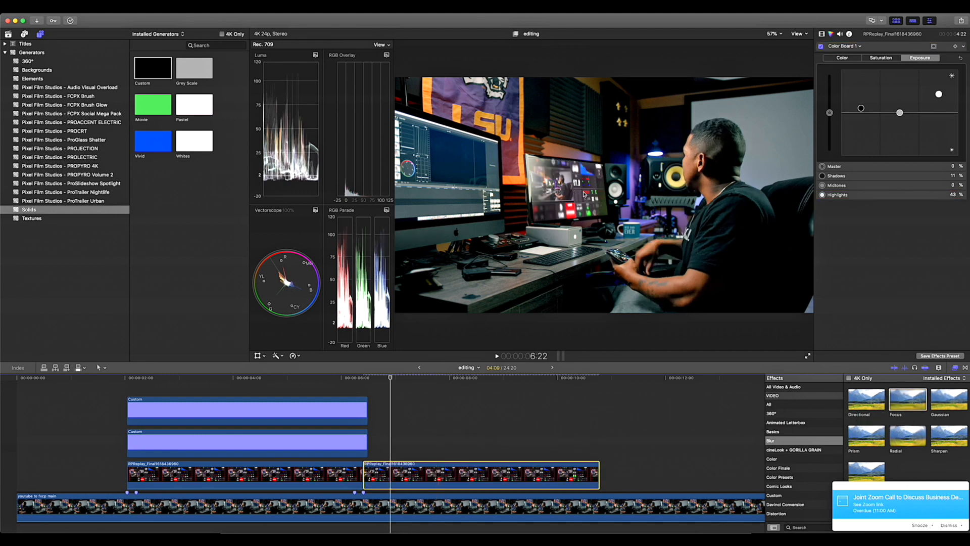
Move the Focus effect's center to about X -1.38, Y 0.46 and set its amount to about 8.53.
click(821, 33)
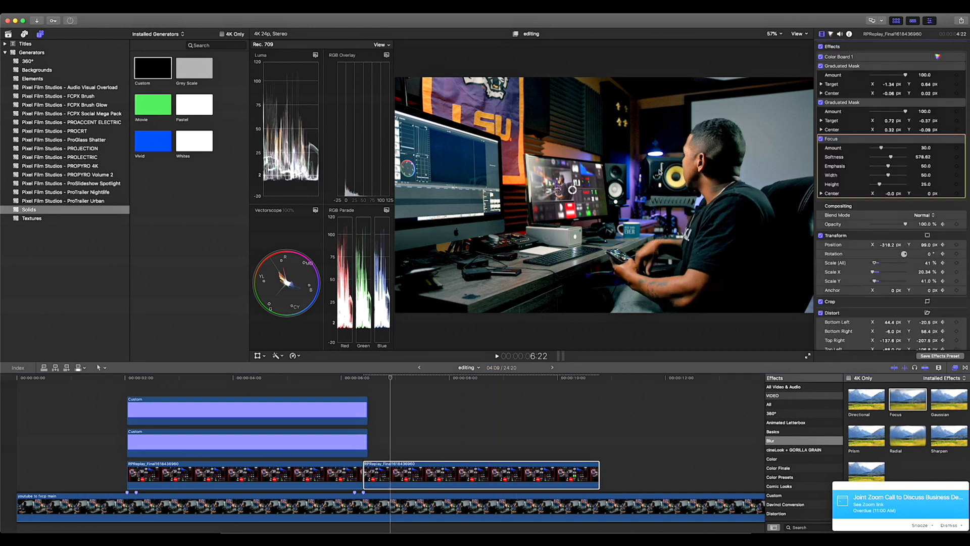
drag(573, 190, 571, 190)
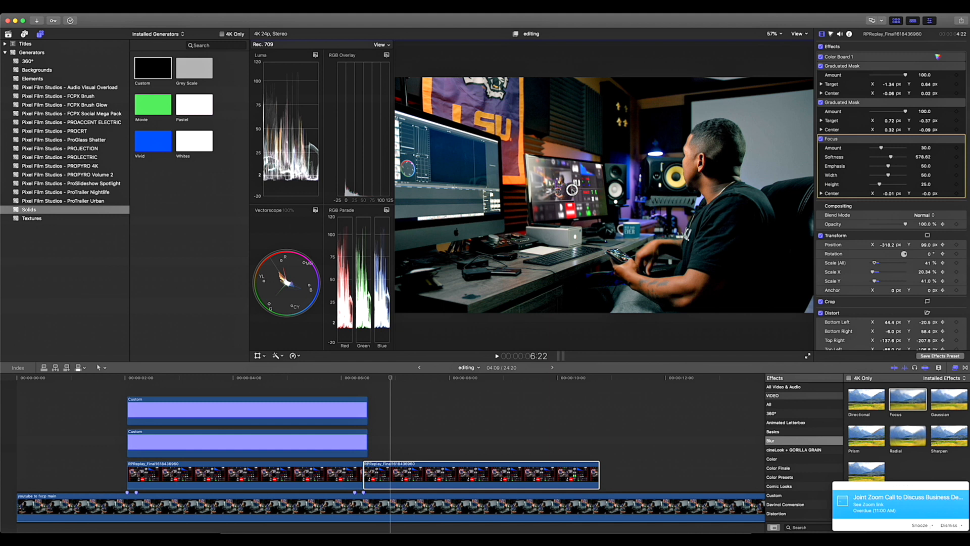
drag(571, 190, 518, 156)
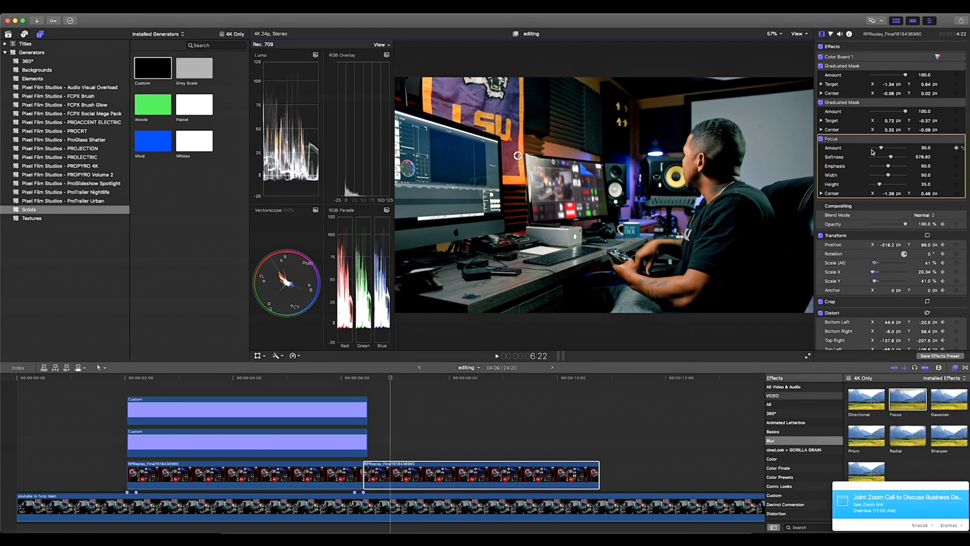
drag(881, 148, 874, 156)
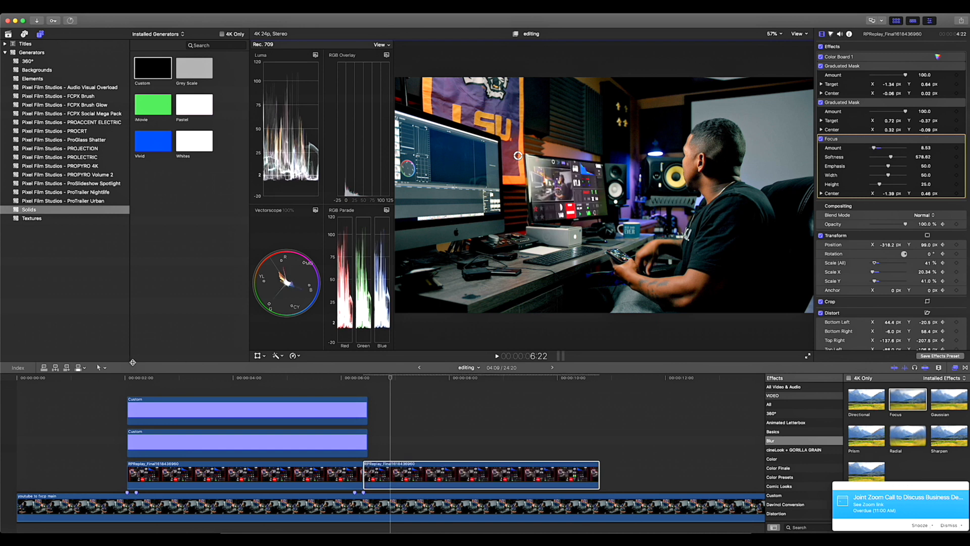
Play the hologram sequence through the transition onto the monitor, and replay it from 2:01 to about 4:23.
click(110, 376)
key(space)
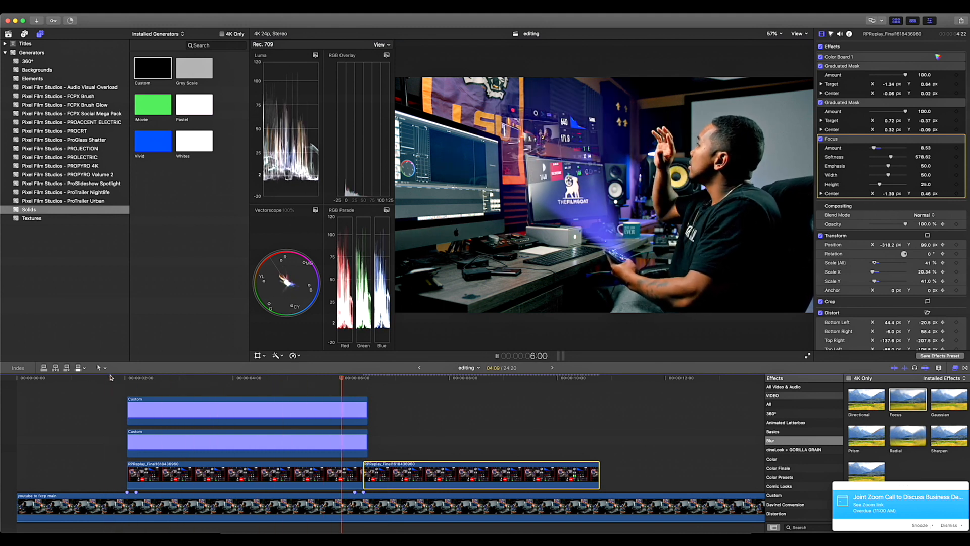
key(space)
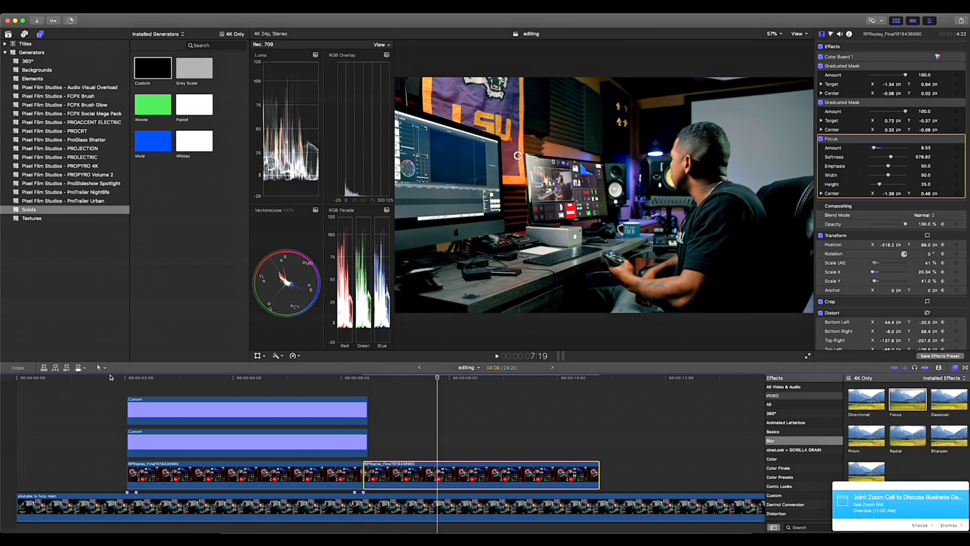
click(123, 387)
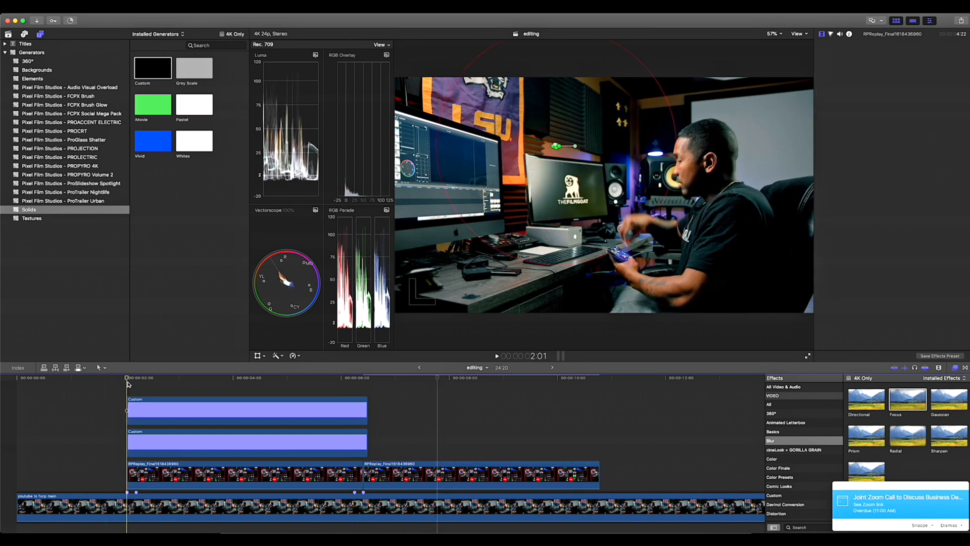
click(125, 387)
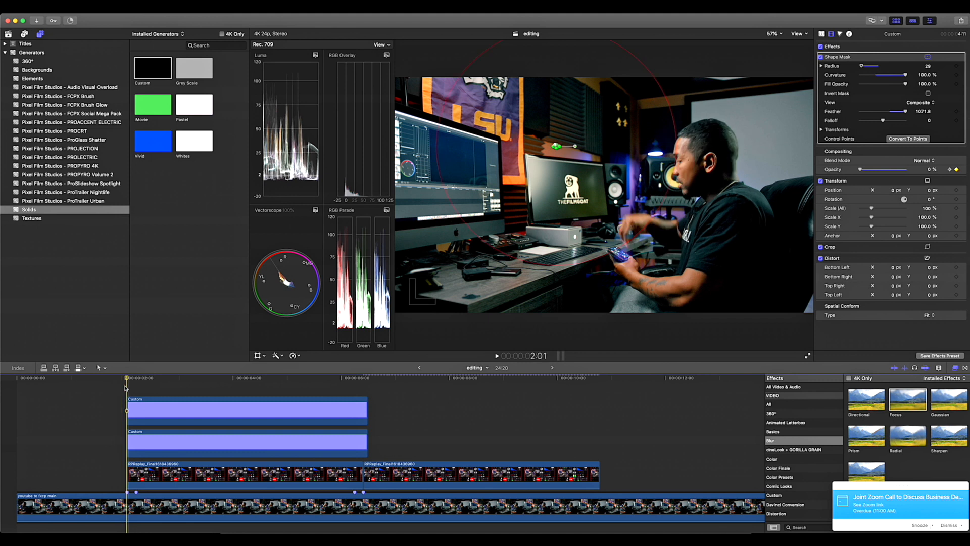
key(space)
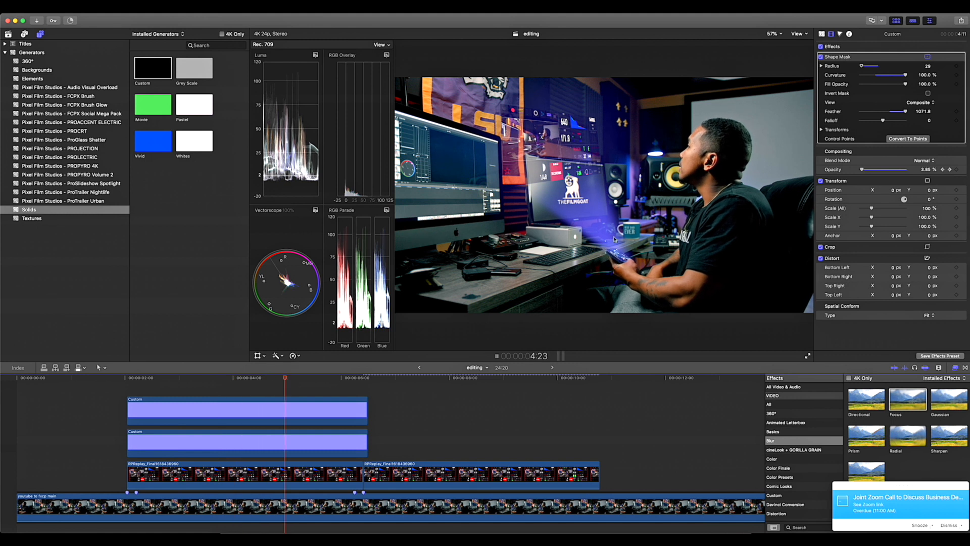
key(space)
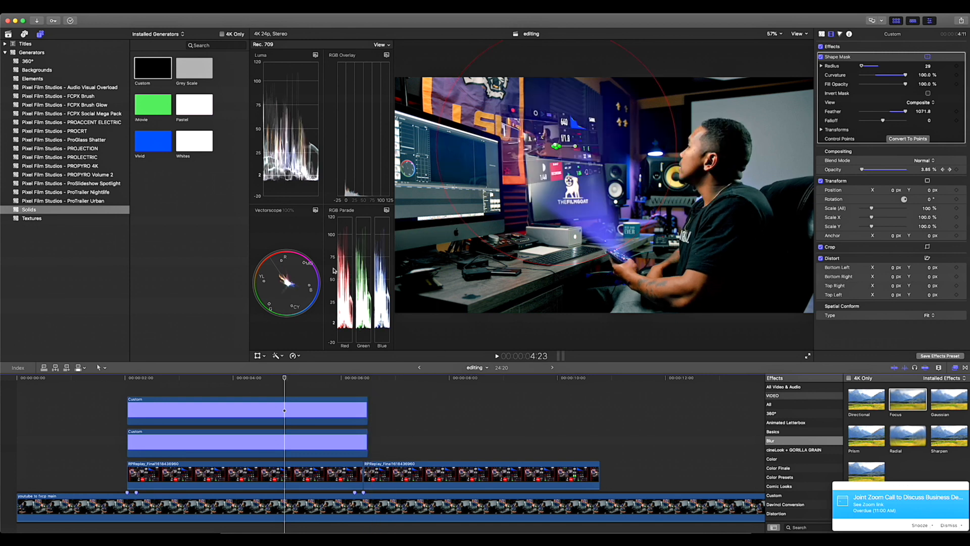
Combine the two Custom solids and the first RPReplay segment into a compound clip named hologram.
click(279, 408)
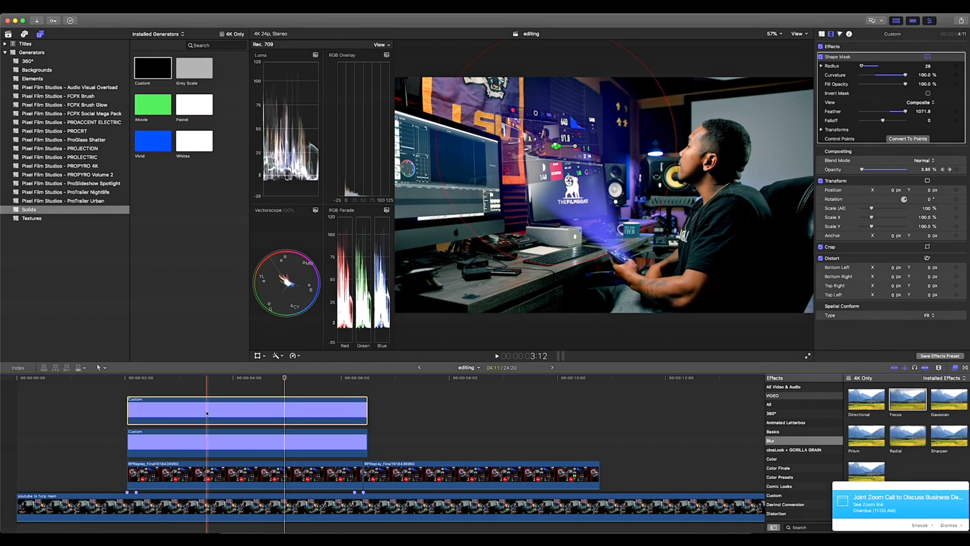
super+click(200, 434)
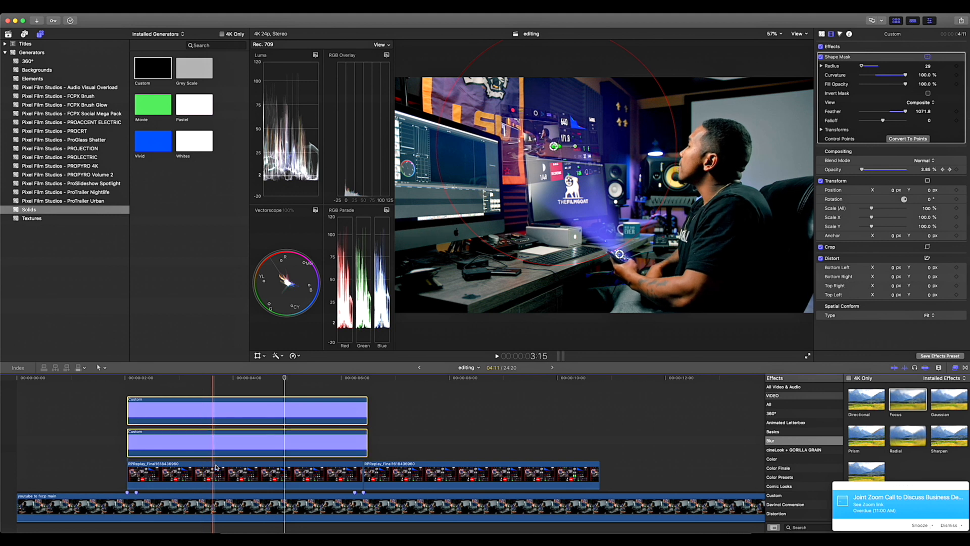
super+click(216, 473)
super+click(217, 407)
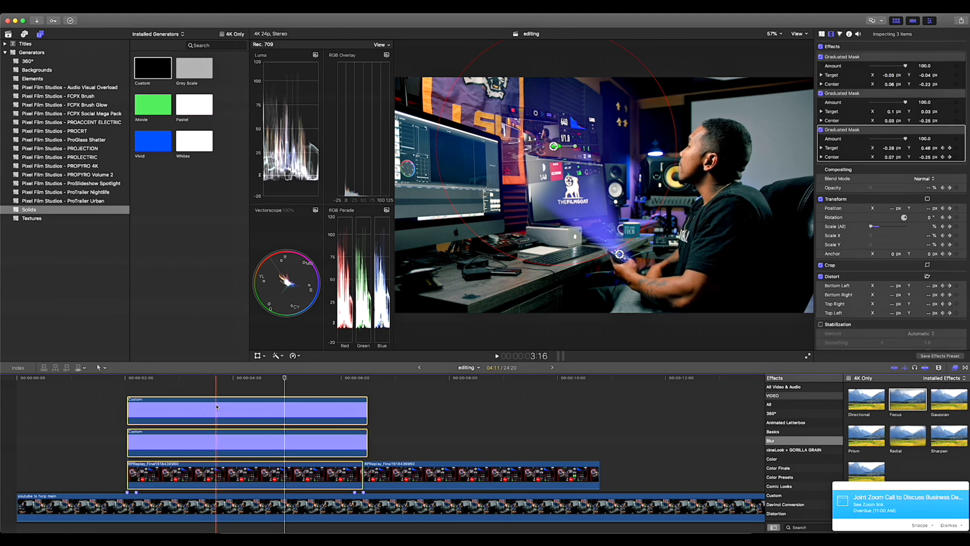
right_click(215, 408)
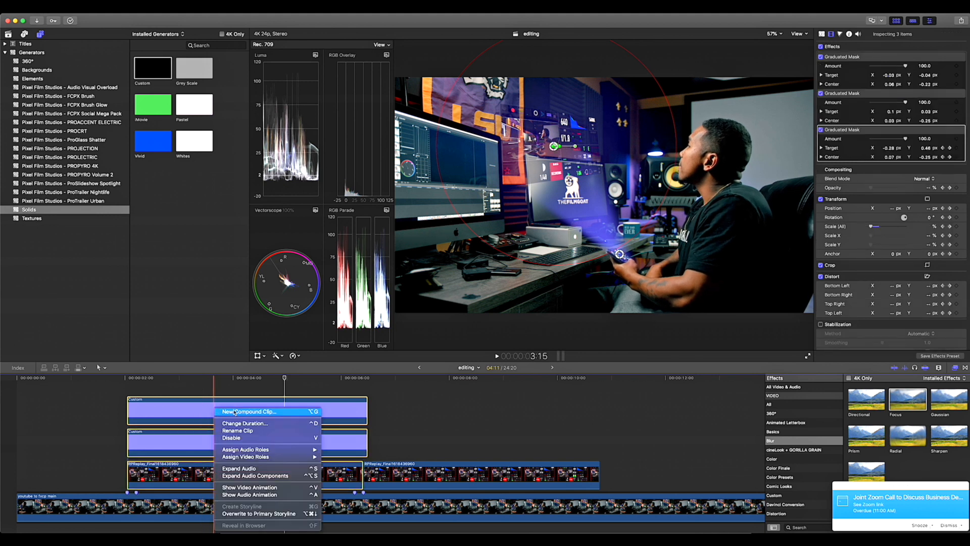
click(235, 411)
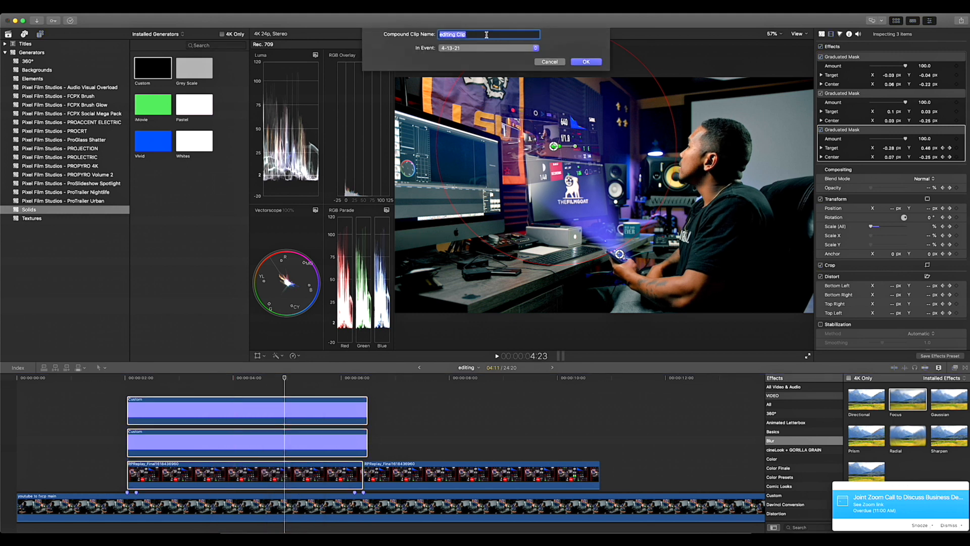
text(hologram)
click(590, 63)
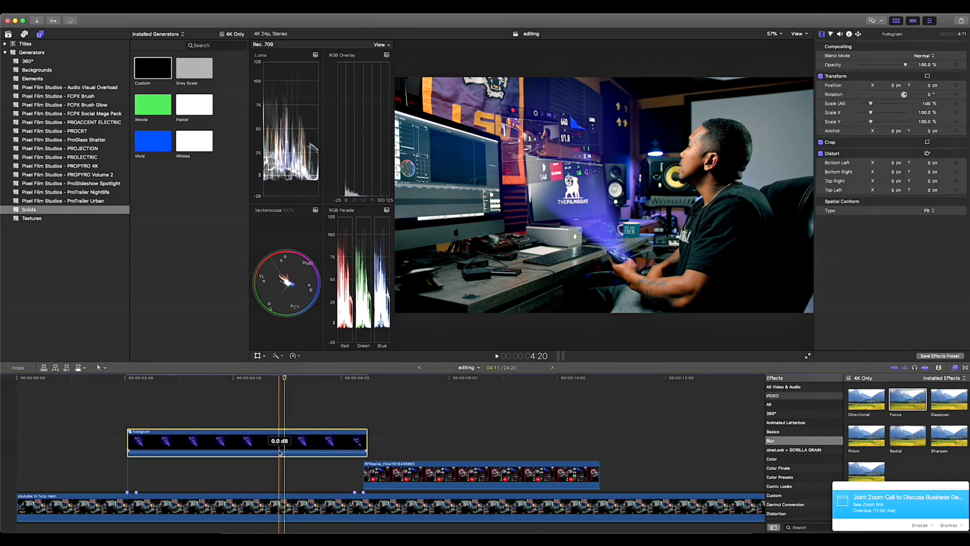
Play the hologram compound clip from its start to check how it follows the handheld device.
click(240, 382)
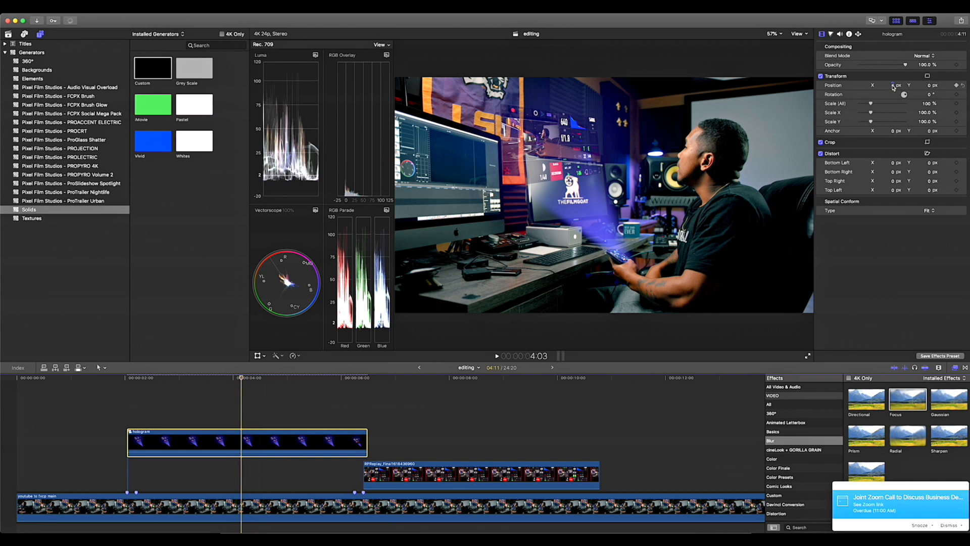
mouse_move(893, 86)
mouse_down()
mouse_move(873, 86)
mouse_move(892, 86)
mouse_up()
click(142, 378)
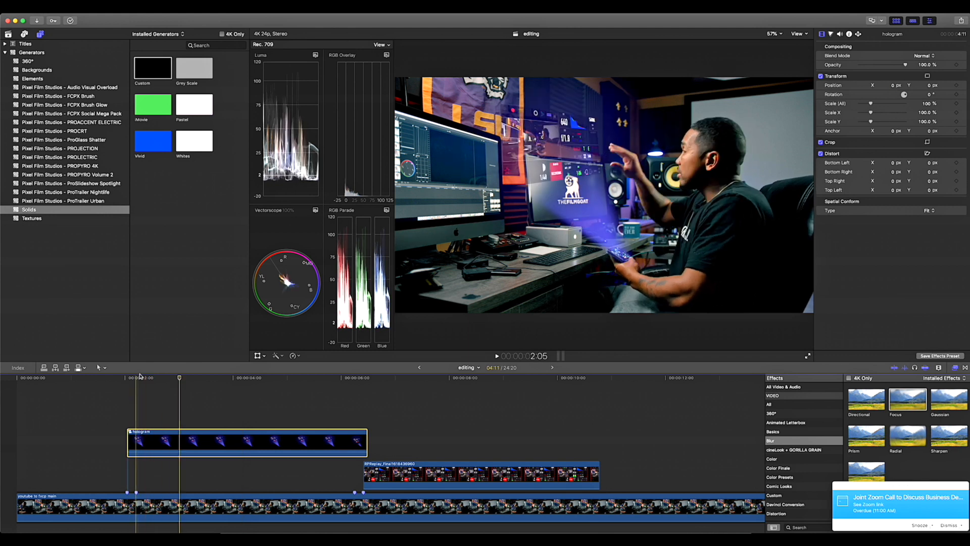
click(135, 378)
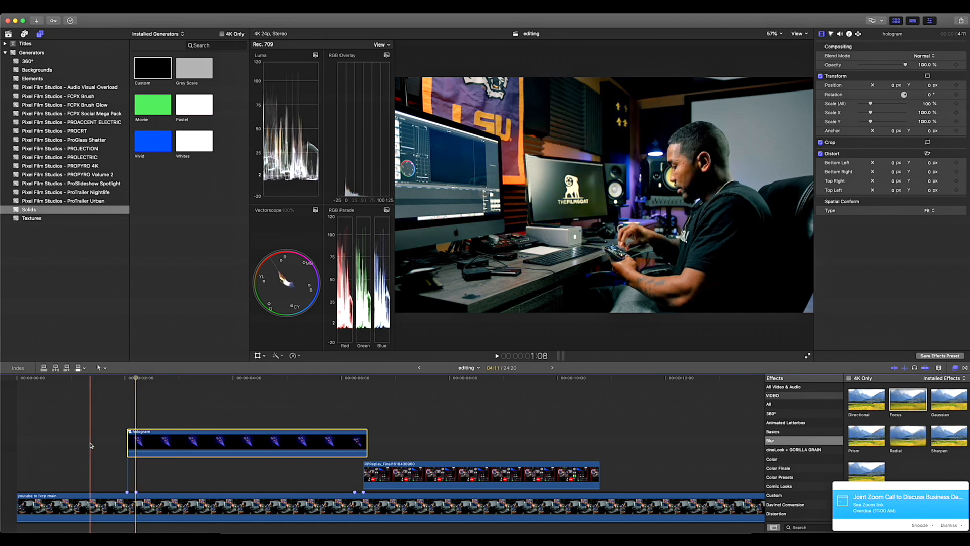
click(128, 379)
key(space)
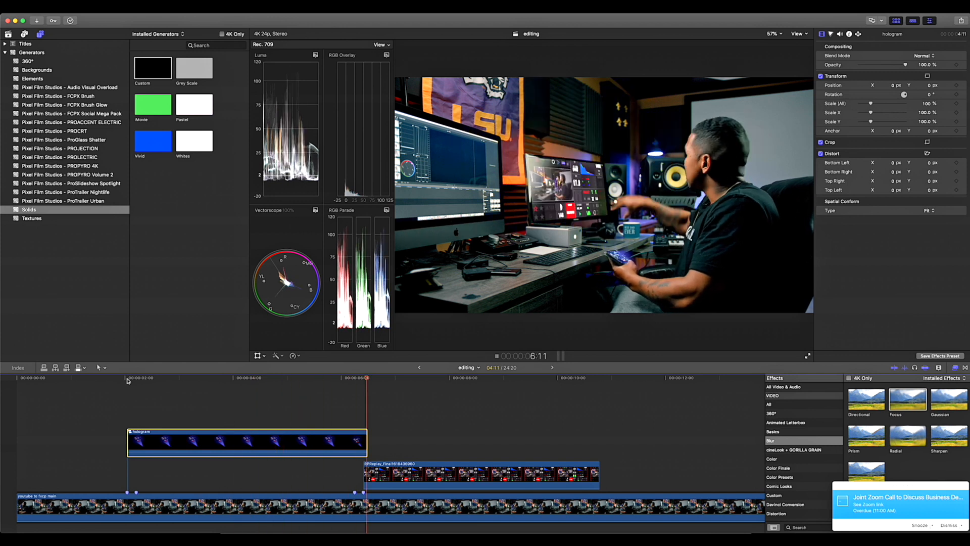
click(168, 379)
Keyframe the hologram clip's position at 2:05 and shift its X position slightly into the negative at 2:10 to follow the device.
click(139, 382)
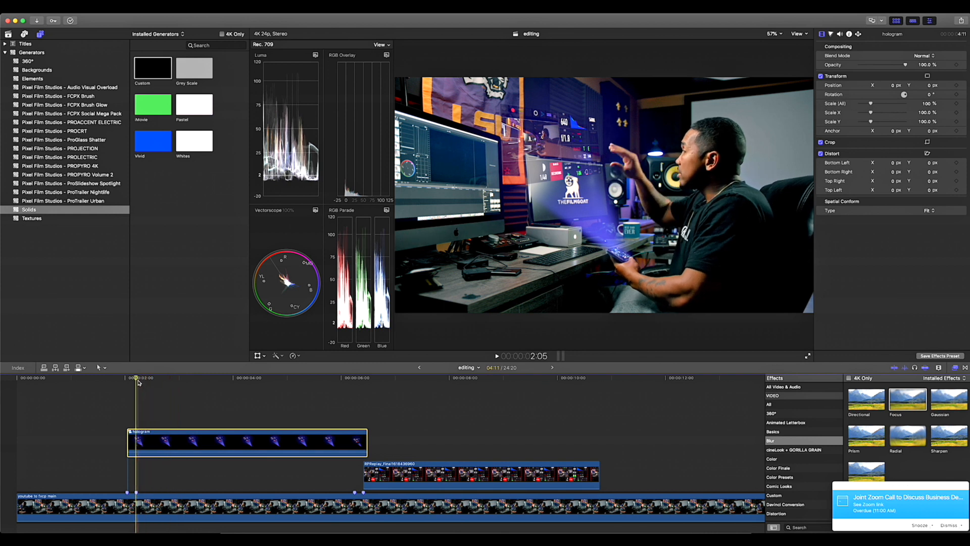
click(780, 35)
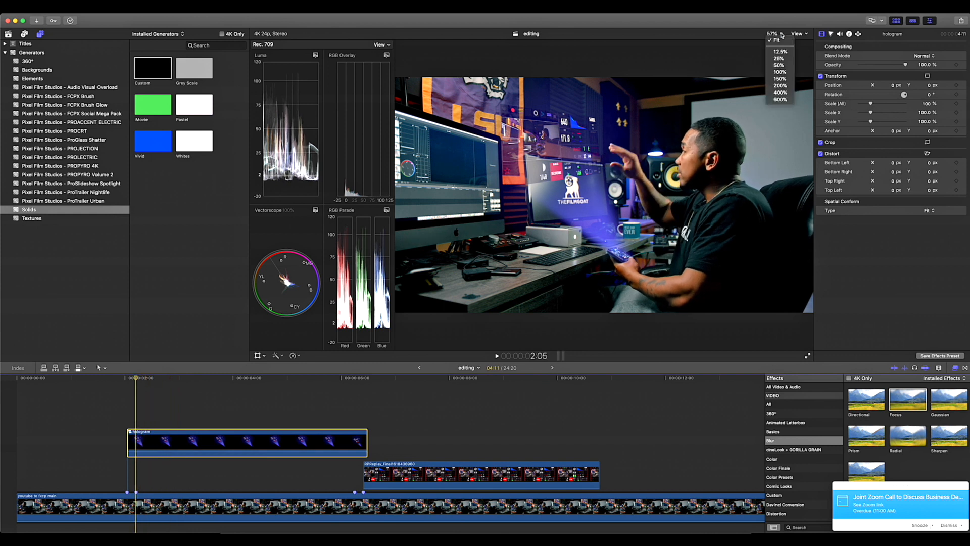
click(780, 79)
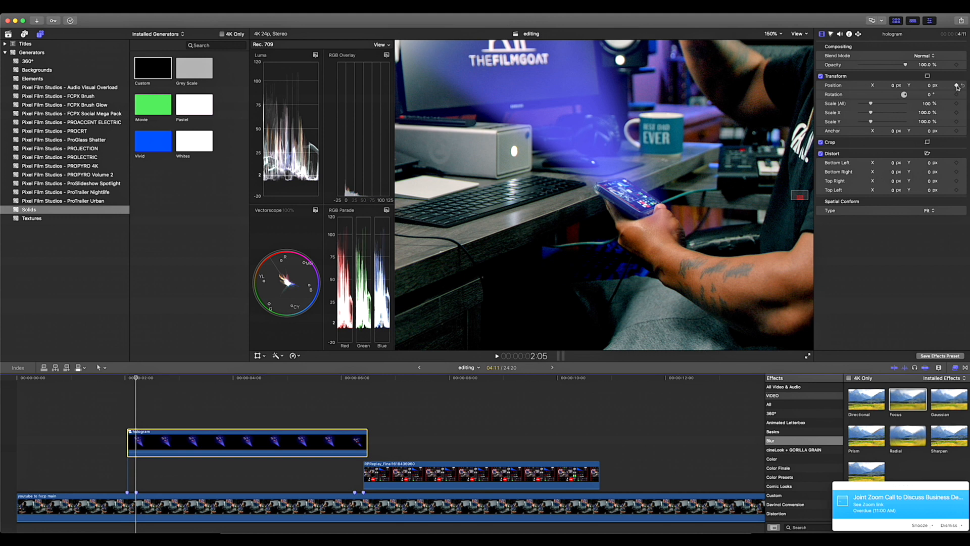
key(Right)
key(Right)
key(Right)
key(Right)
key(Right)
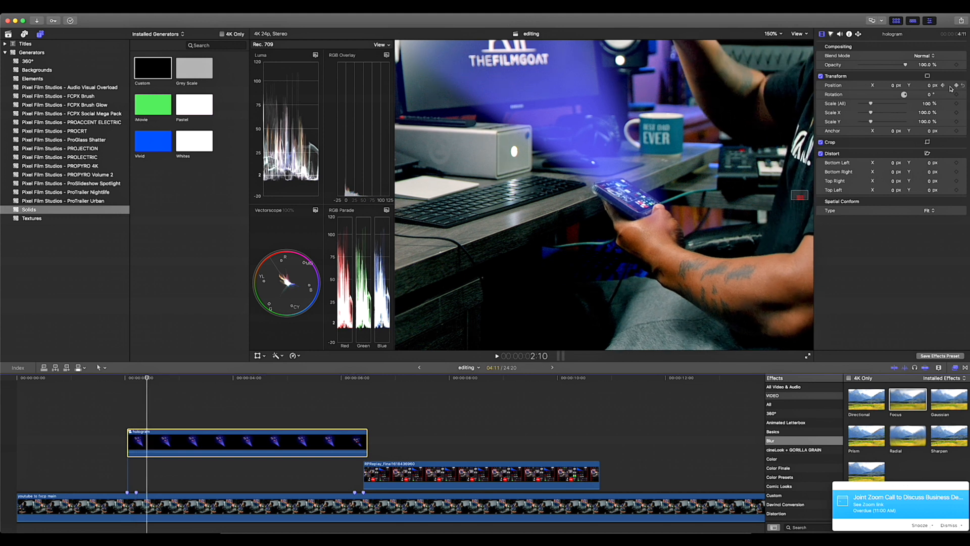
drag(893, 87, 889, 87)
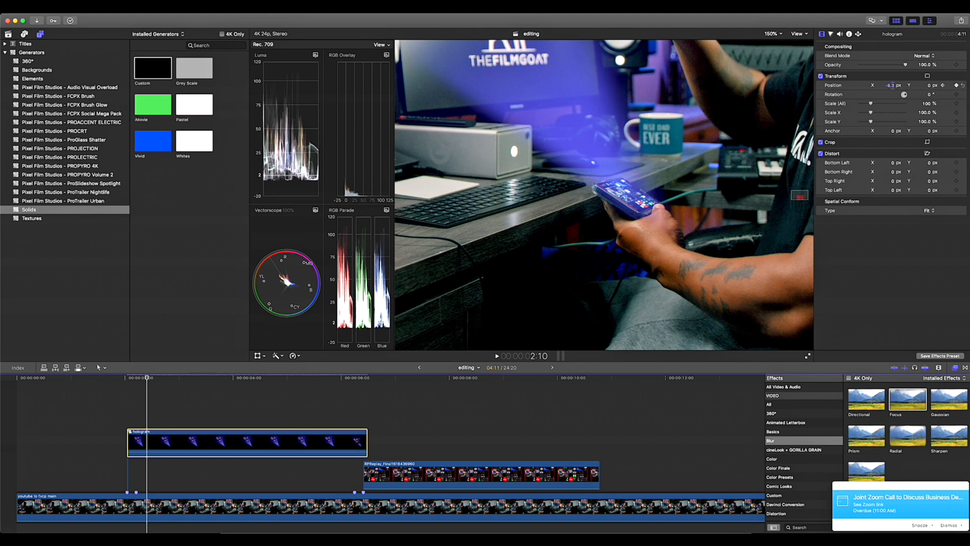
click(929, 86)
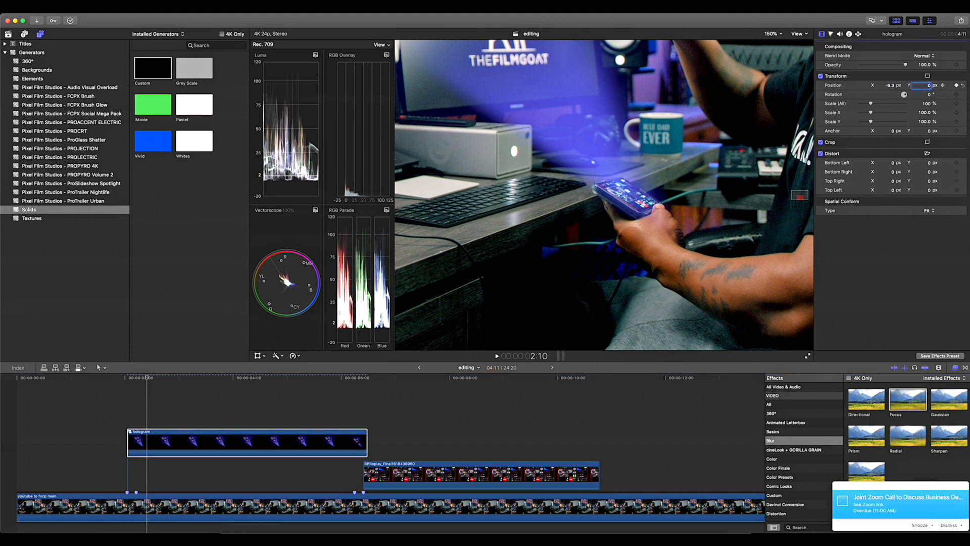
key(Return)
Keyframe the hologram clip's Y position to about -20.2 px at 2:15.
key(Right)
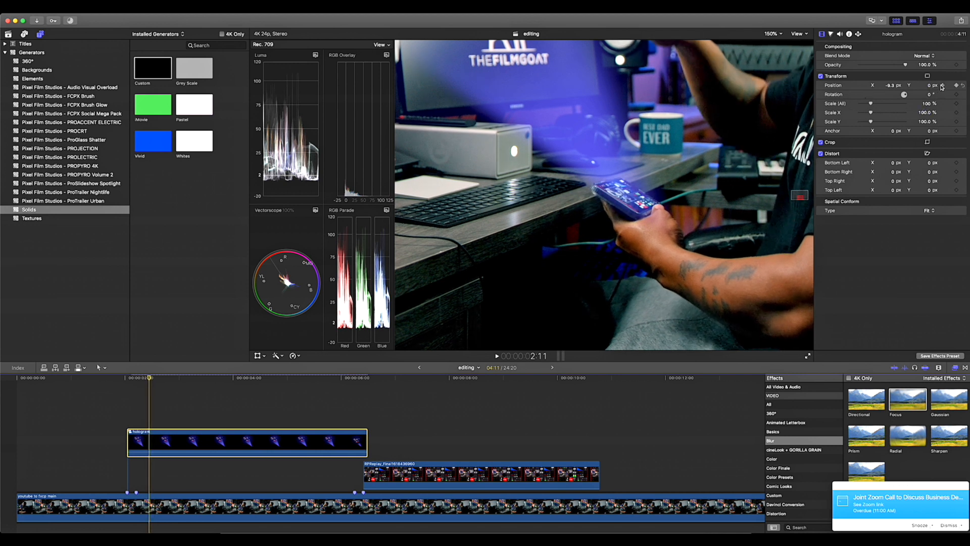
key(Right)
key(Right)
key(Right)
key(Right)
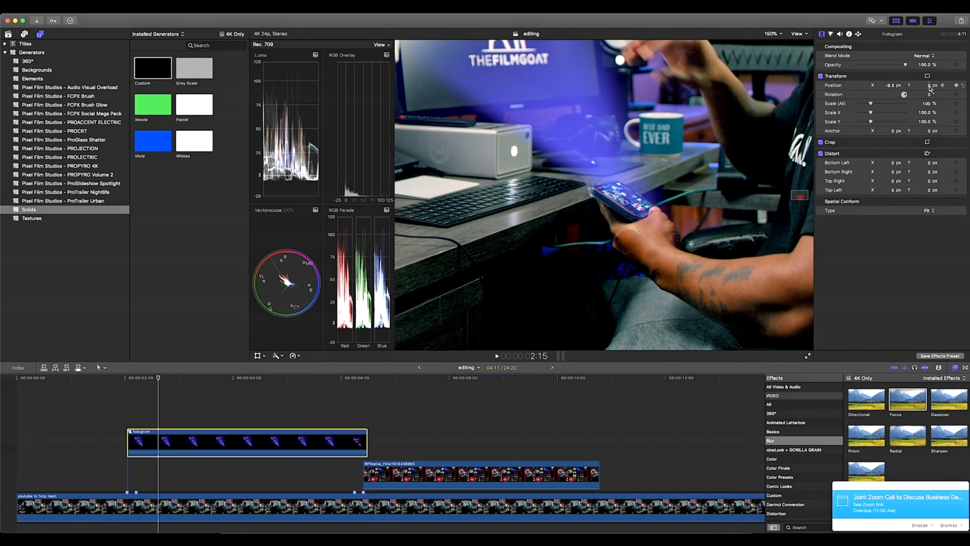
drag(930, 90, 906, 87)
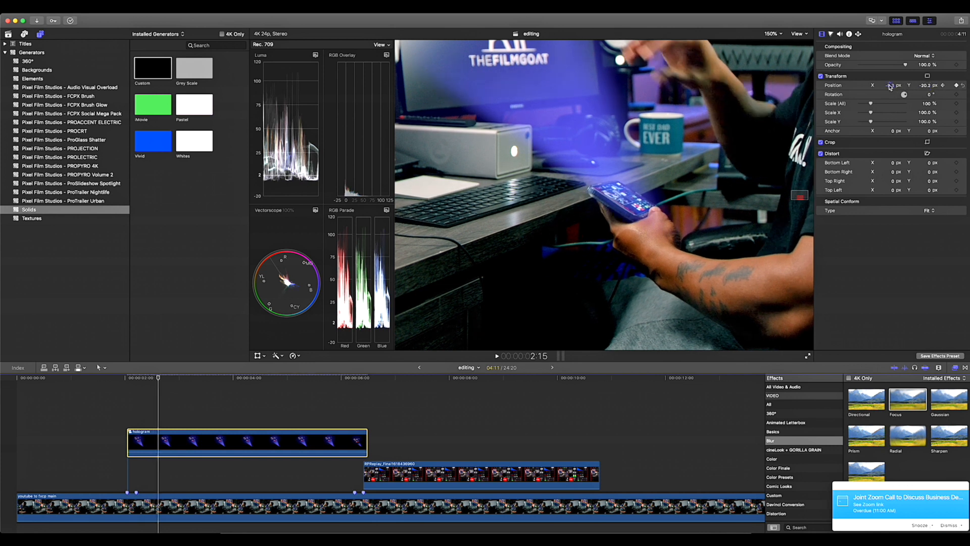
click(890, 87)
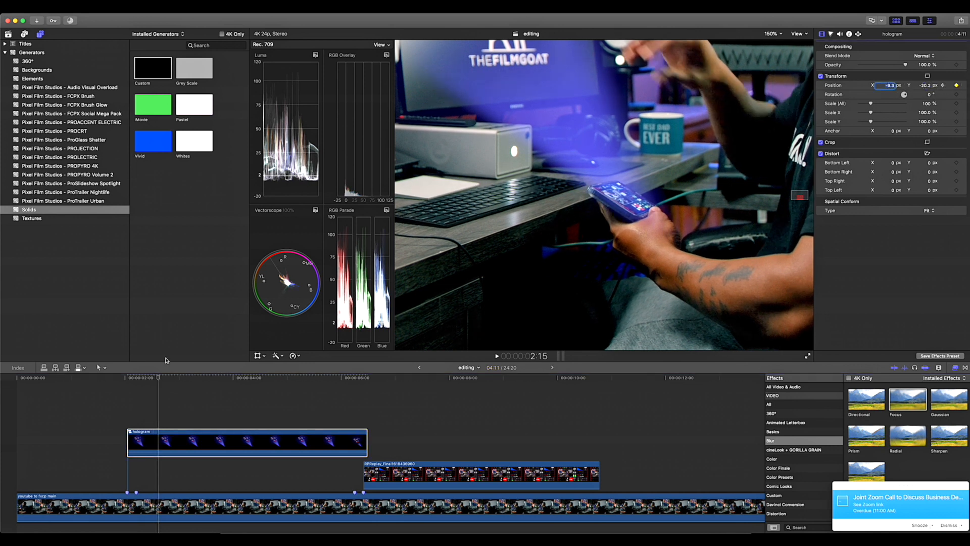
Fit the whole frame in the viewer and play the hologram sequence from just before its start to check the position tracking.
key(space)
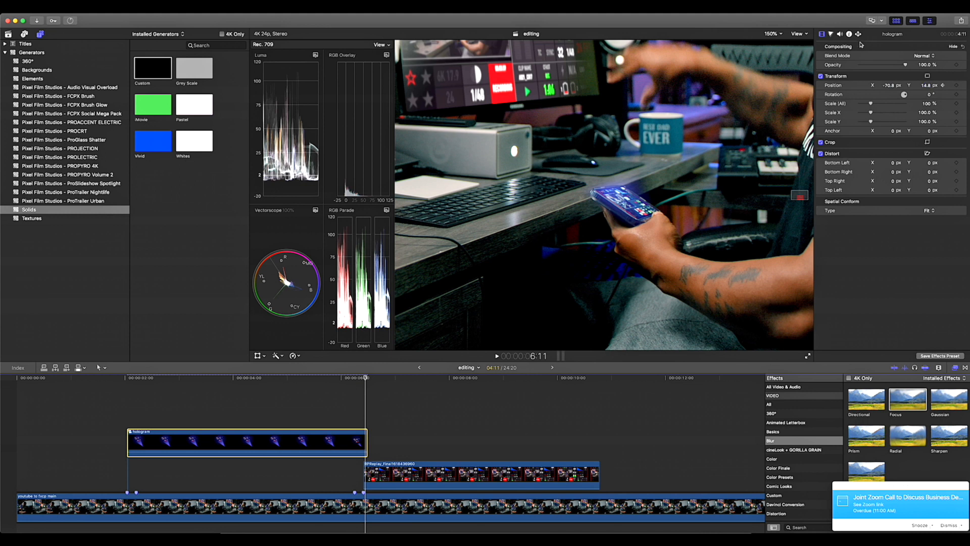
click(773, 33)
click(778, 40)
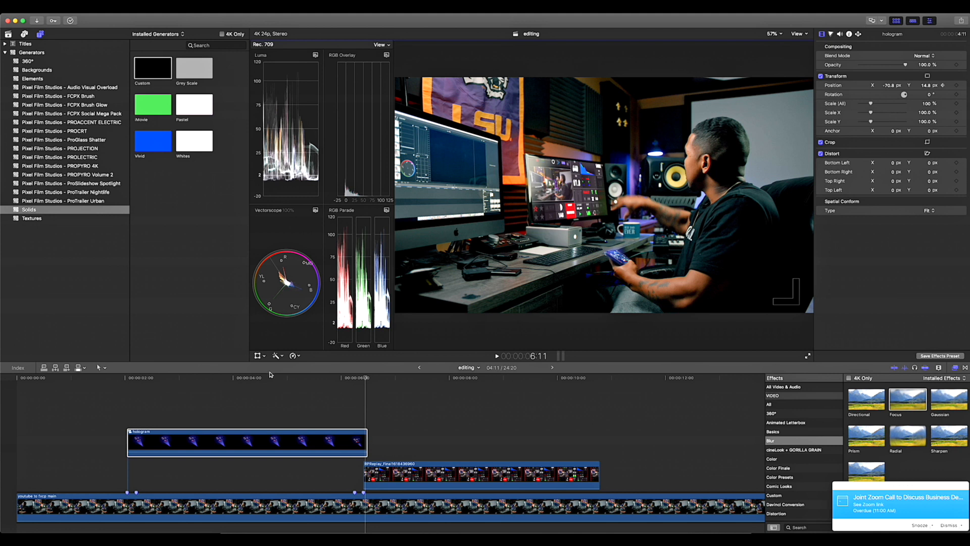
click(114, 377)
key(space)
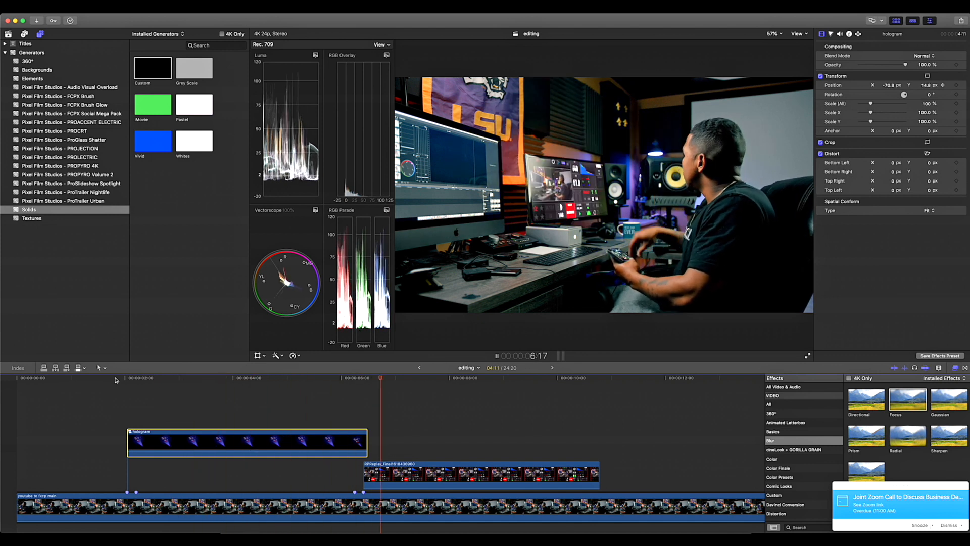
click(116, 378)
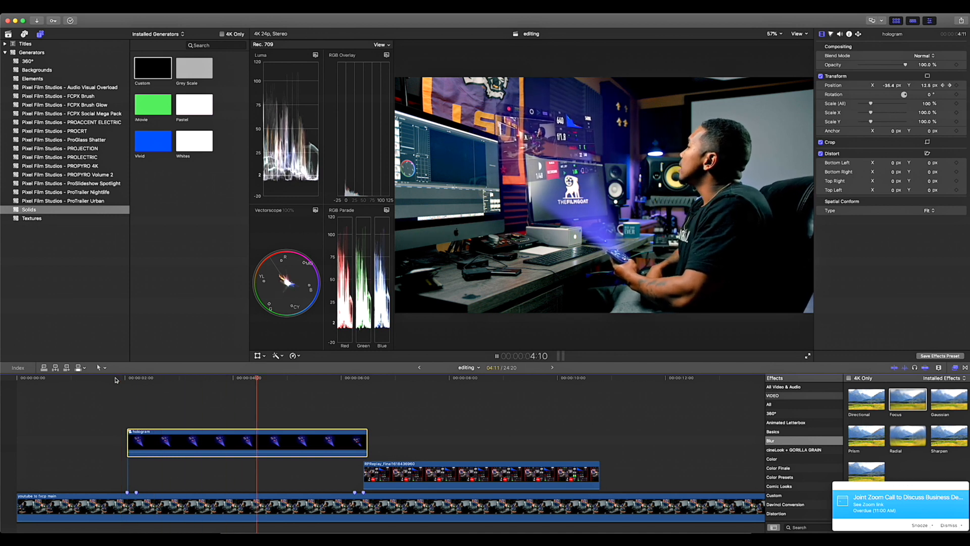
key(space)
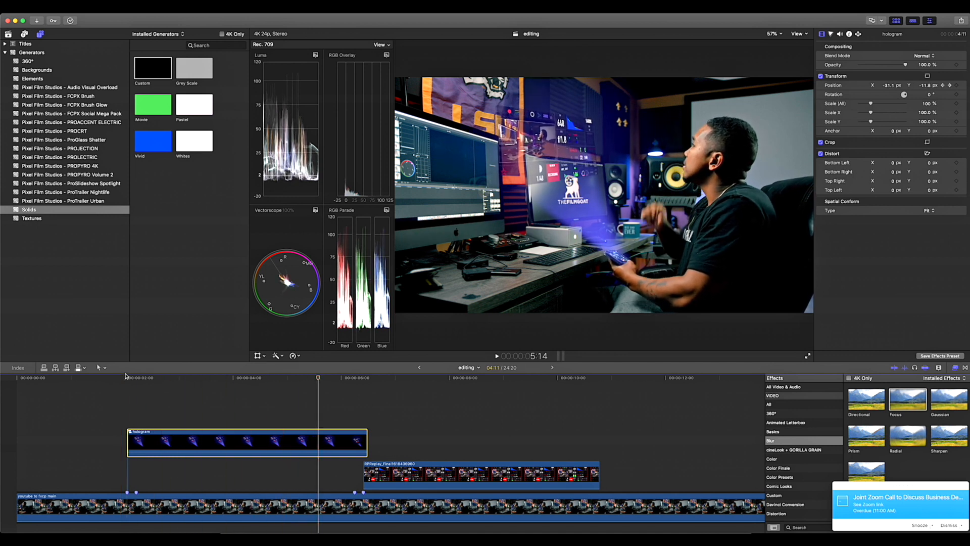
Apply the Graduated Mask effect to the hologram compound clip, with the frame at 2:20 as preview.
click(171, 378)
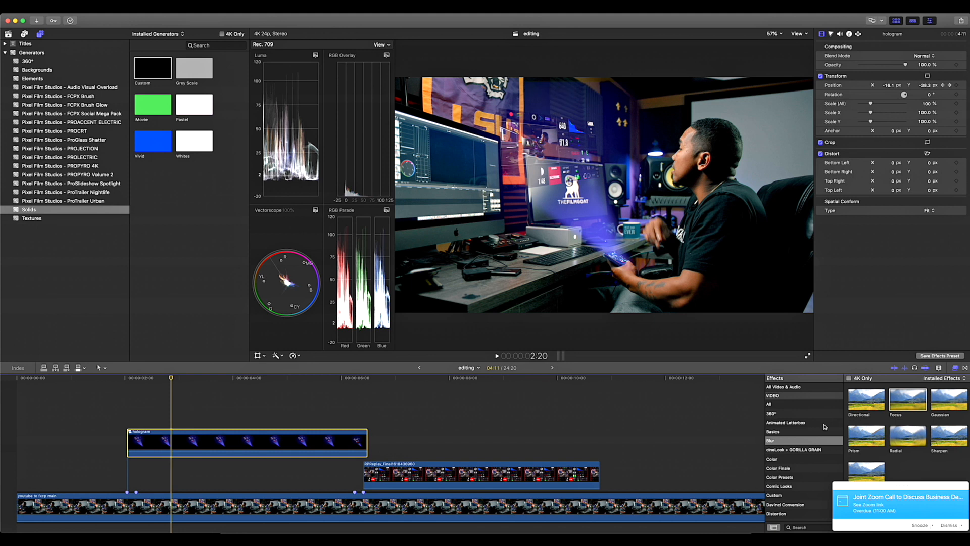
scroll(796, 470, down, 5)
click(785, 488)
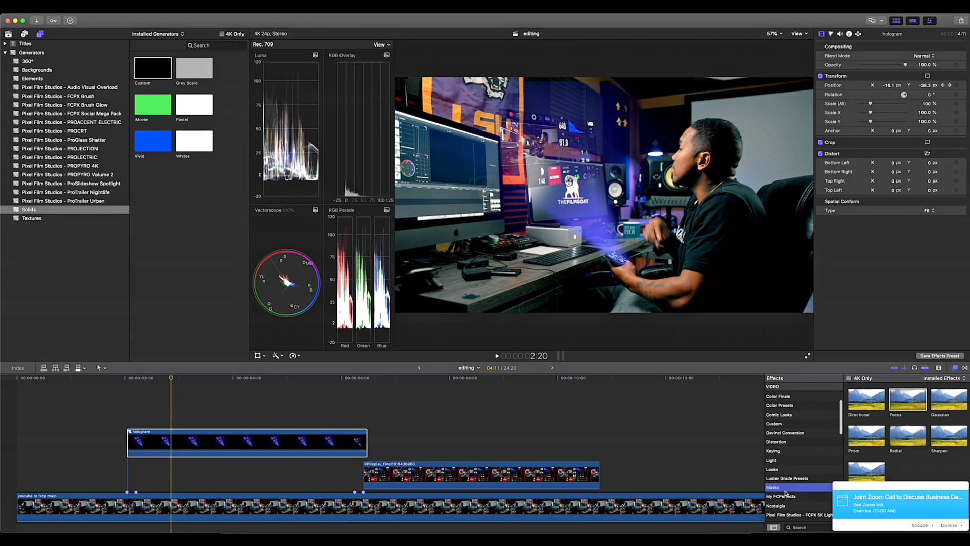
drag(907, 400, 247, 440)
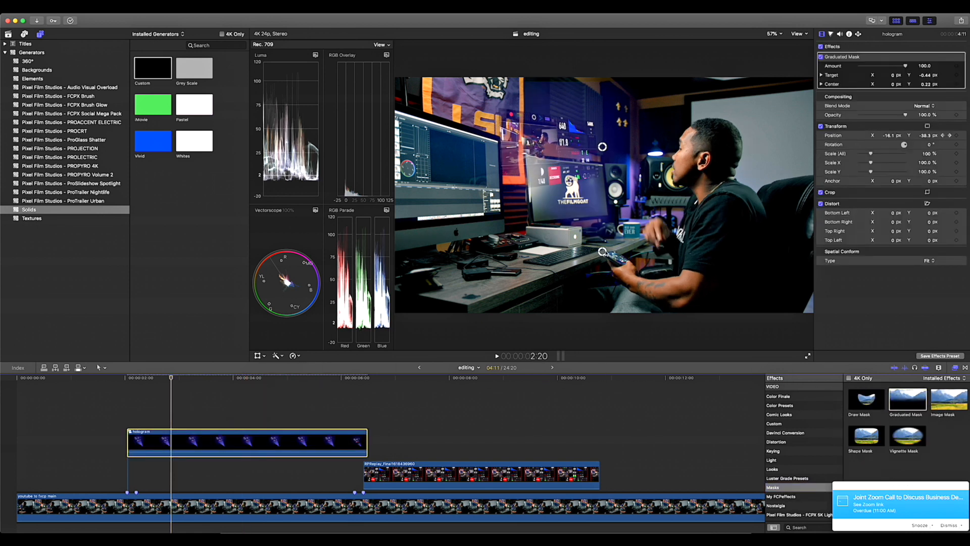
Position the Graduated Mask over the hologram's upper edge, with target about X -0.03, Y 0.24 and center about X -0.22, Y 0.26.
drag(602, 251, 534, 117)
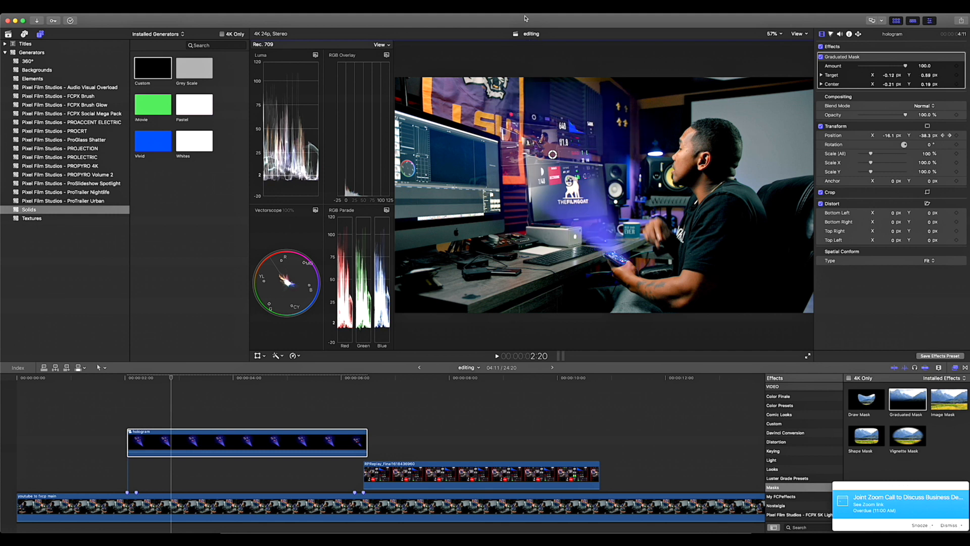
drag(529, 56, 541, 82)
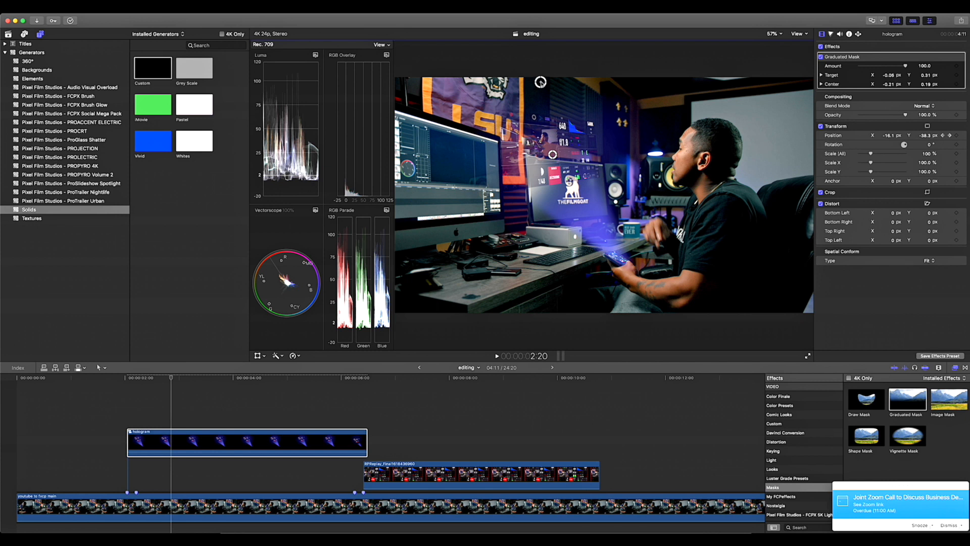
drag(552, 154, 550, 138)
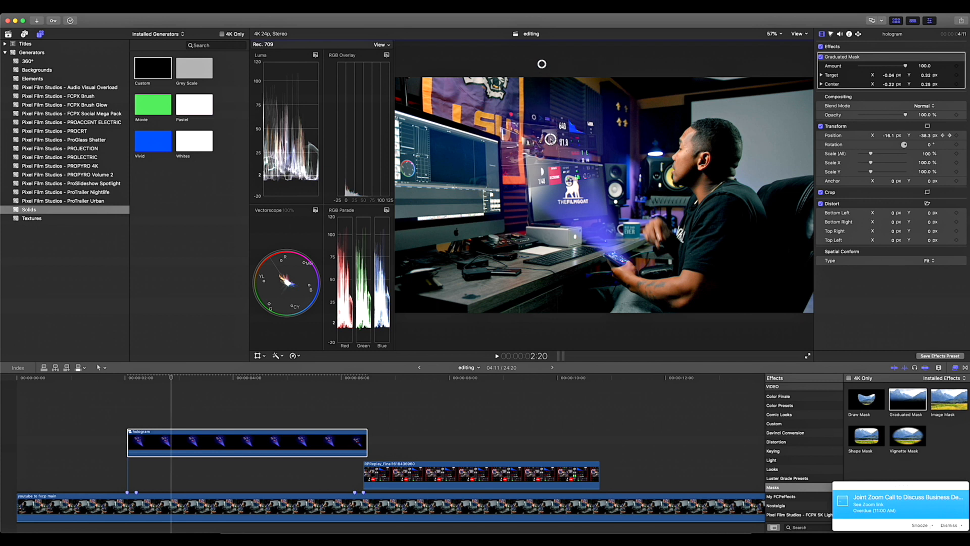
drag(542, 63, 542, 82)
Play the masked hologram sequence from 1:13 through the transition onto the monitor.
click(125, 378)
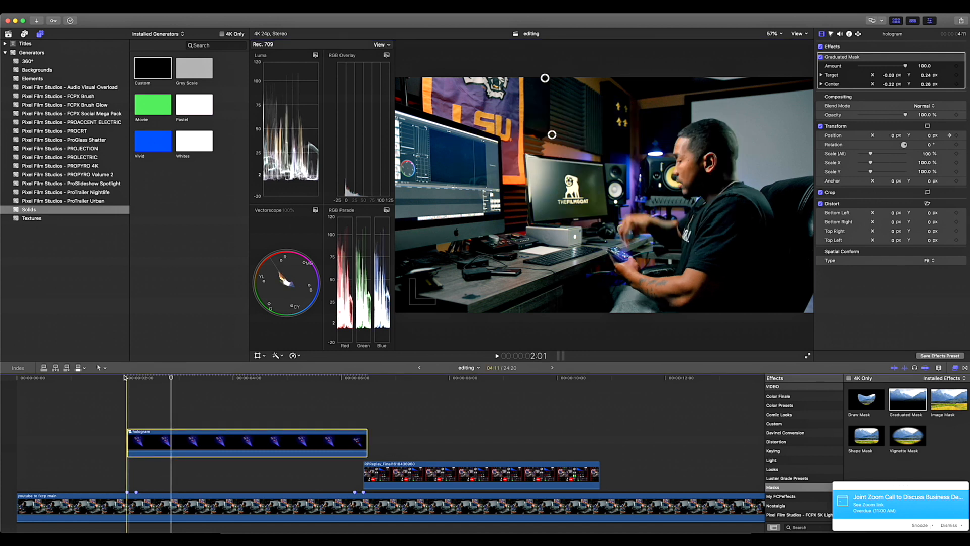
drag(124, 378, 101, 378)
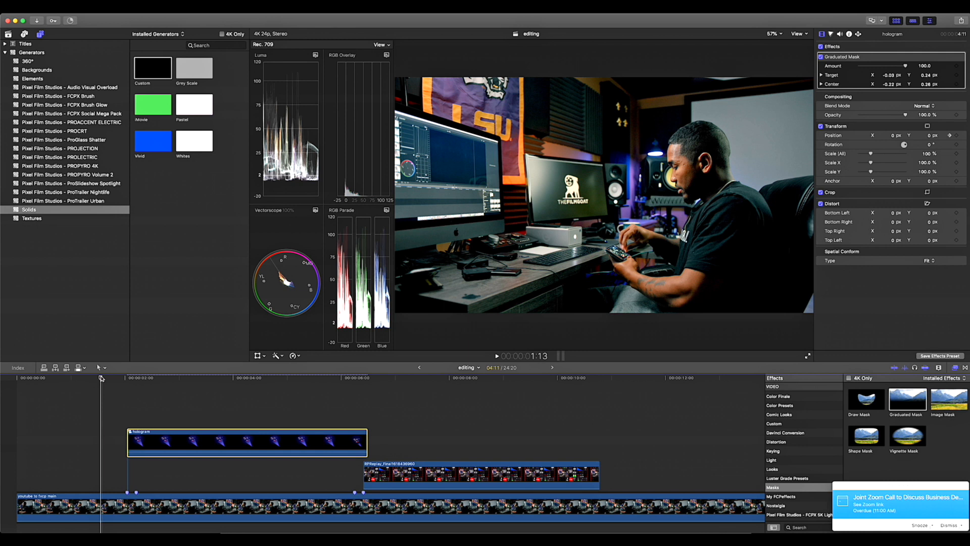
key(space)
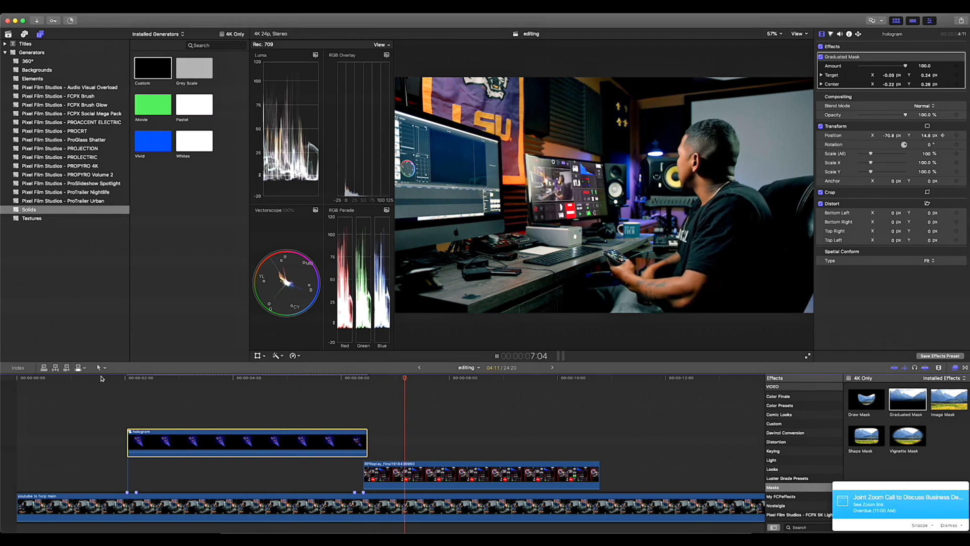
key(space)
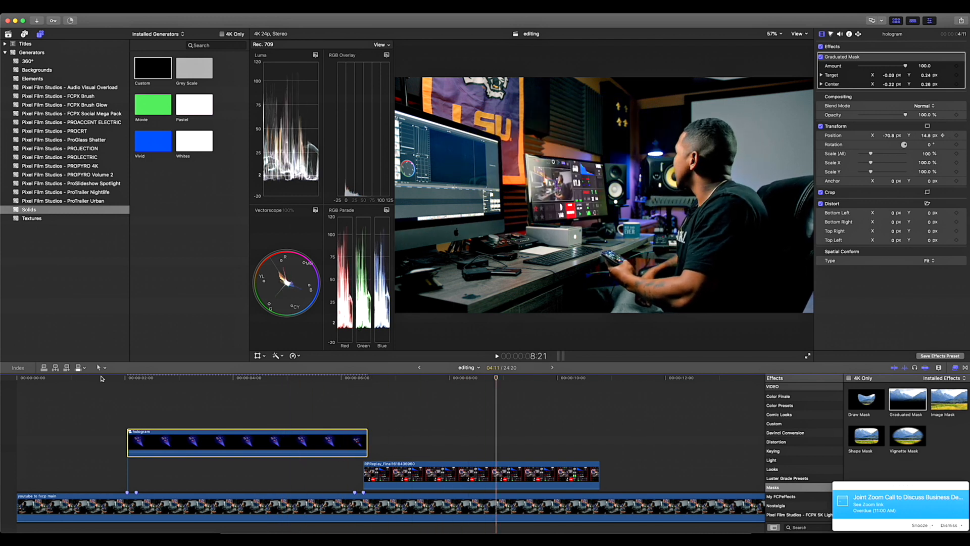